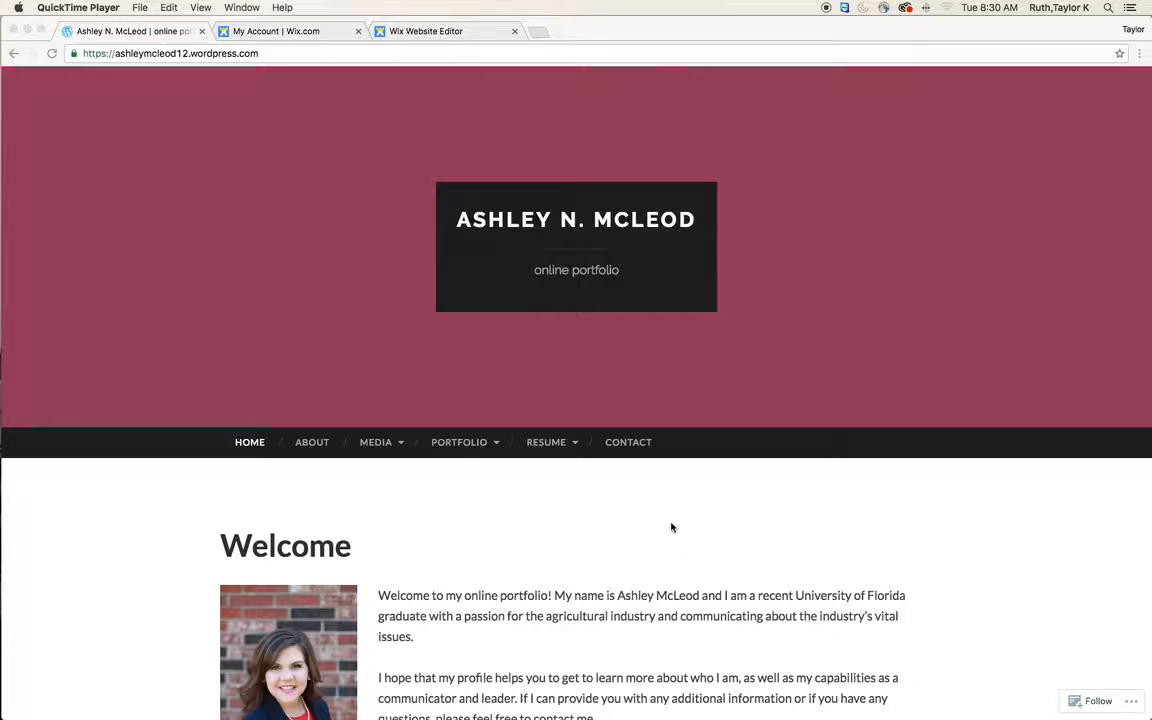
# Look through the portfolio site's home page, covering the welcome text and the photo gallery.
pyautogui.scroll(-5, 660, 528)
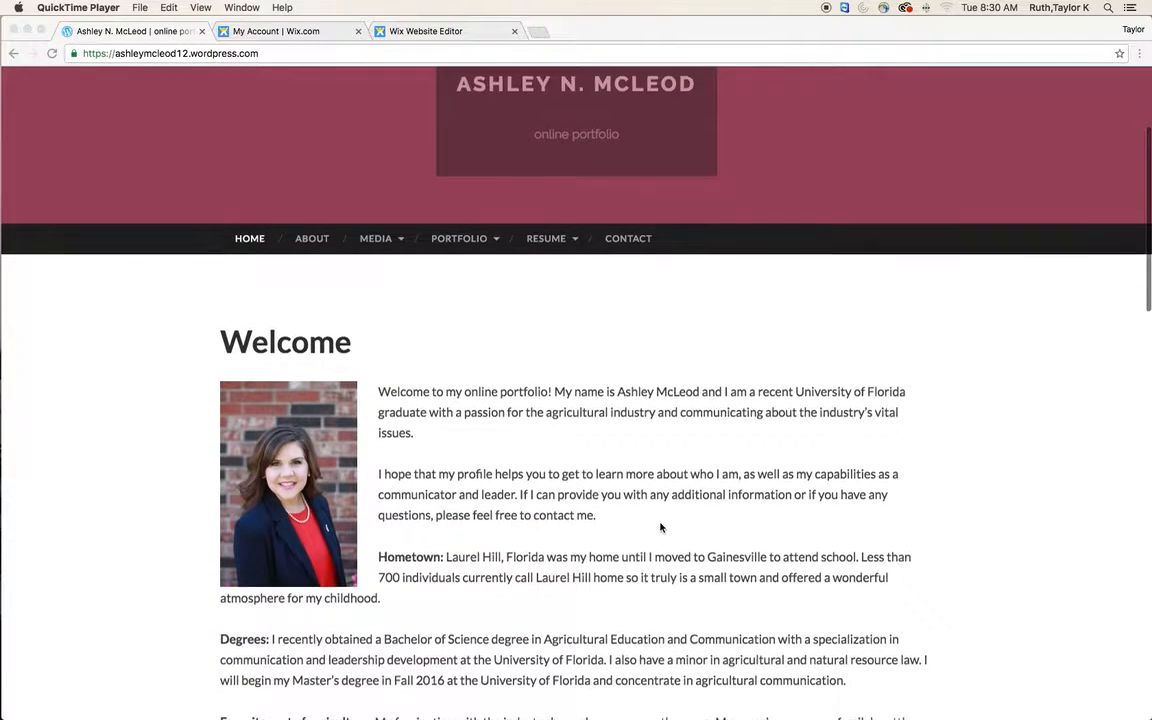
pyautogui.scroll(-1, 660, 528)
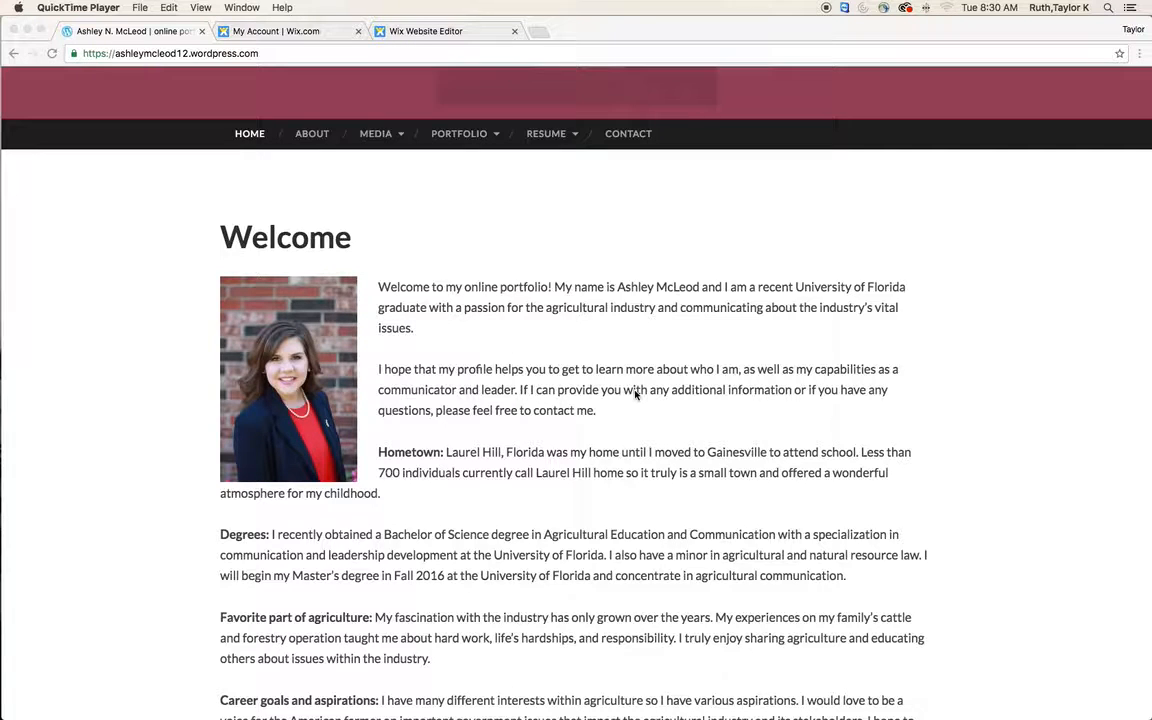
pyautogui.scroll(-3, 635, 394)
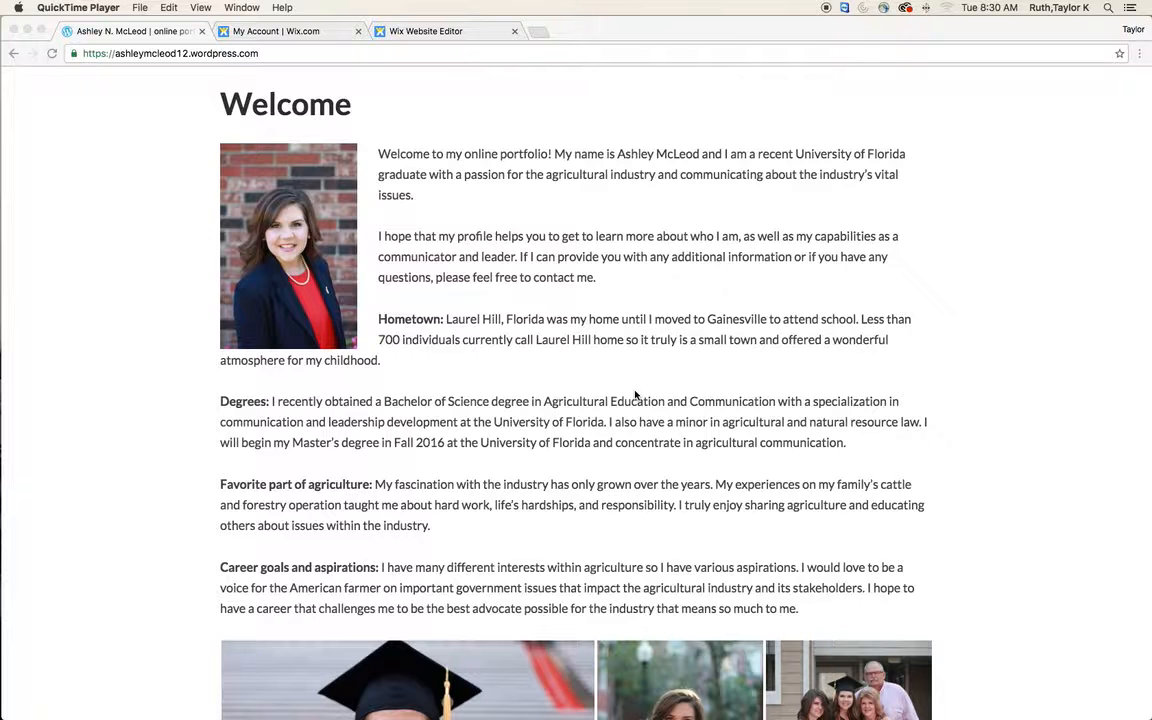
pyautogui.scroll(-6, 634, 395)
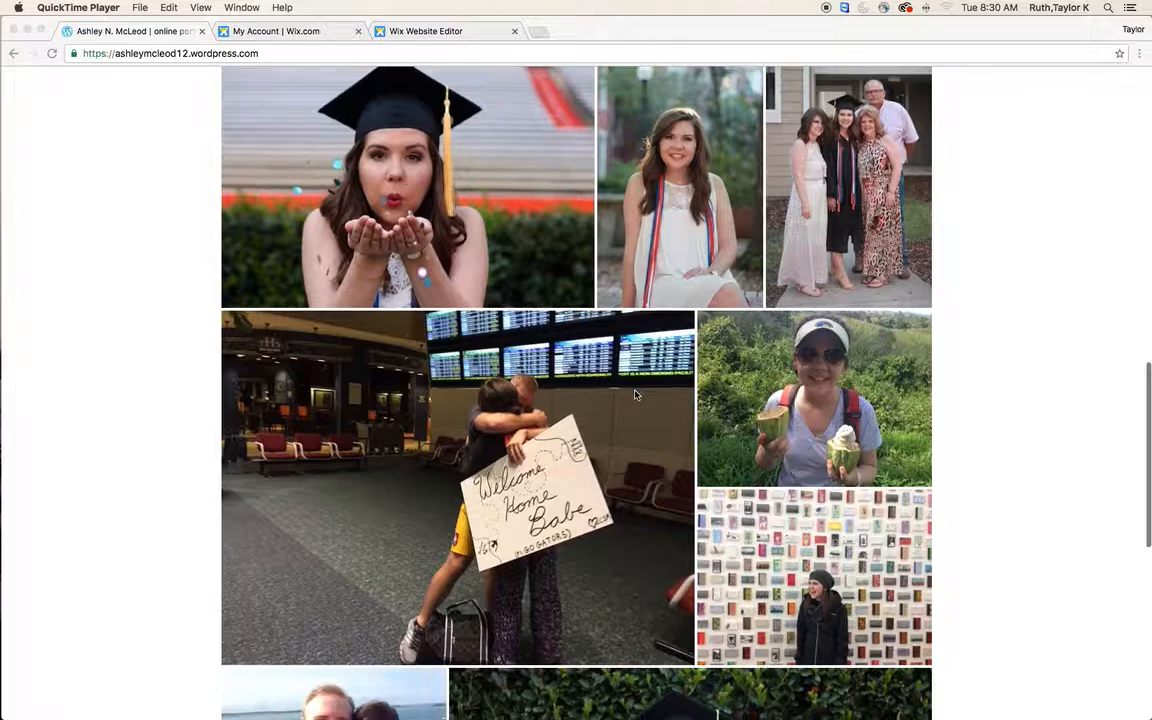
pyautogui.scroll(-2, 634, 395)
pyautogui.scroll(-8, 634, 395)
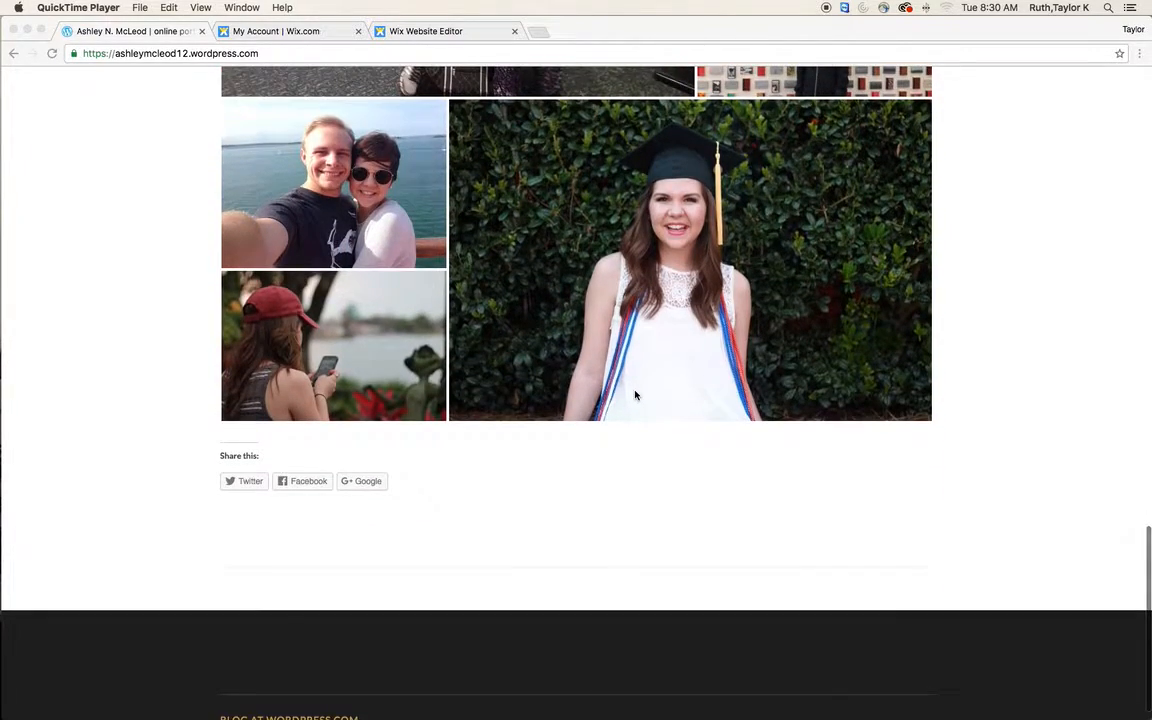
pyautogui.scroll(9, 634, 395)
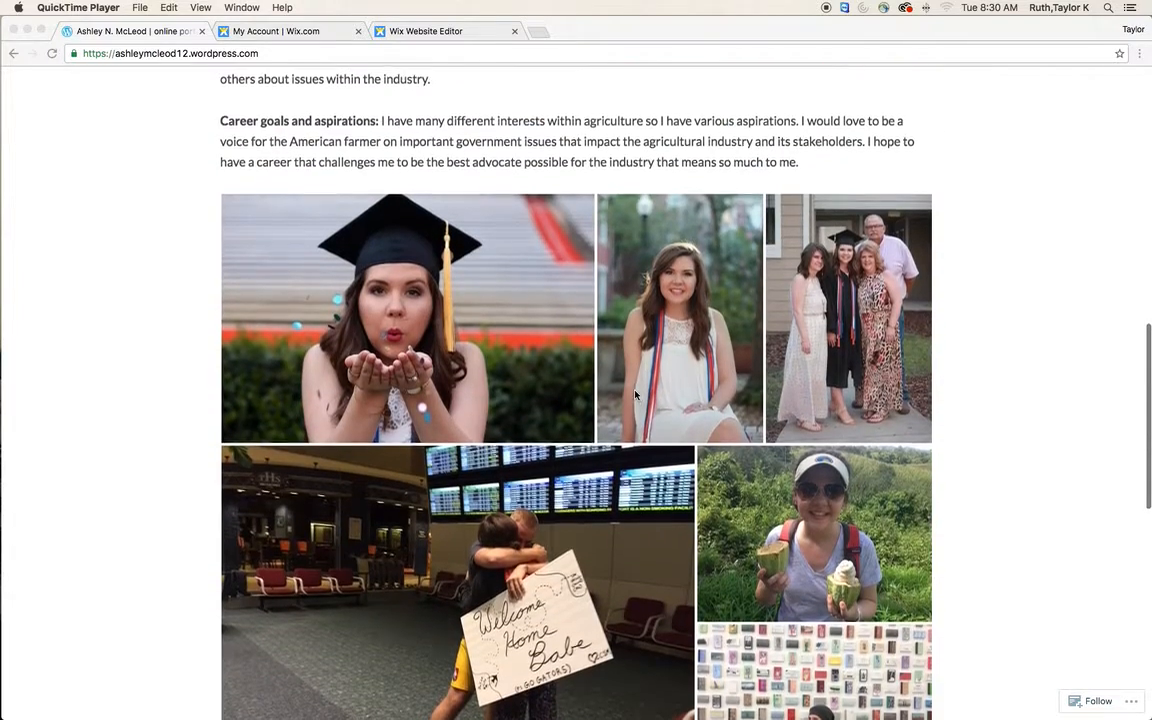
# Open the portfolio site's About page and look through its biography text and photo.
pyautogui.scroll(15, 634, 395)
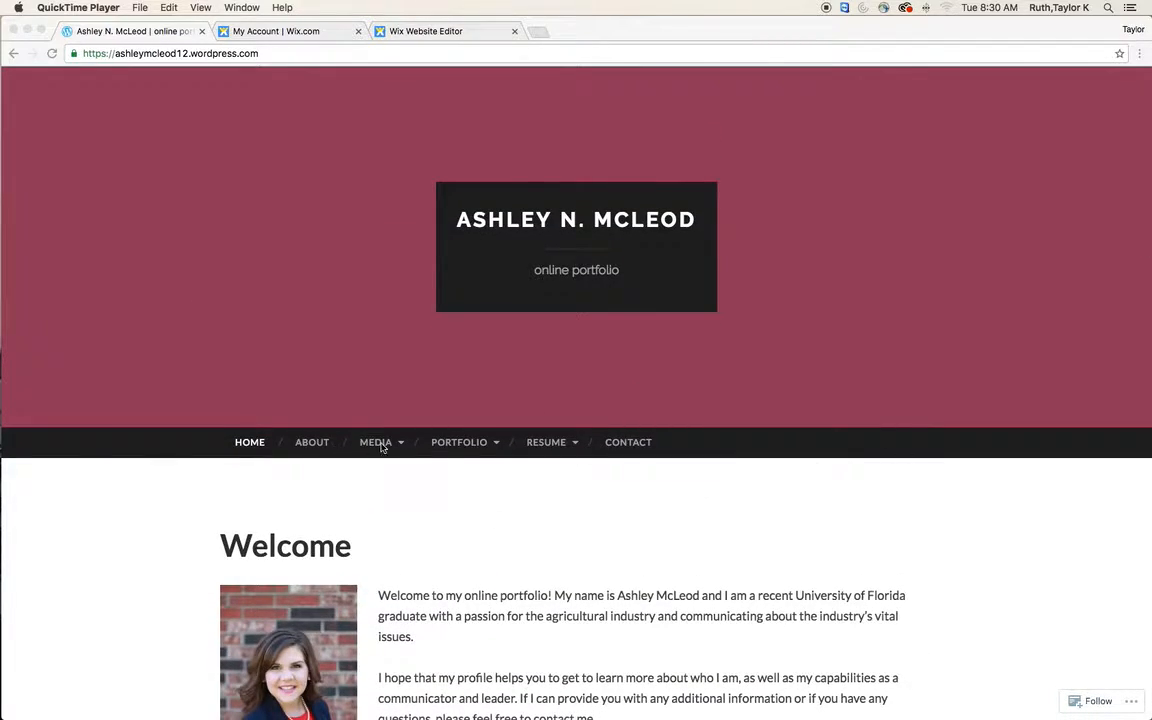
pyautogui.click(311, 444)
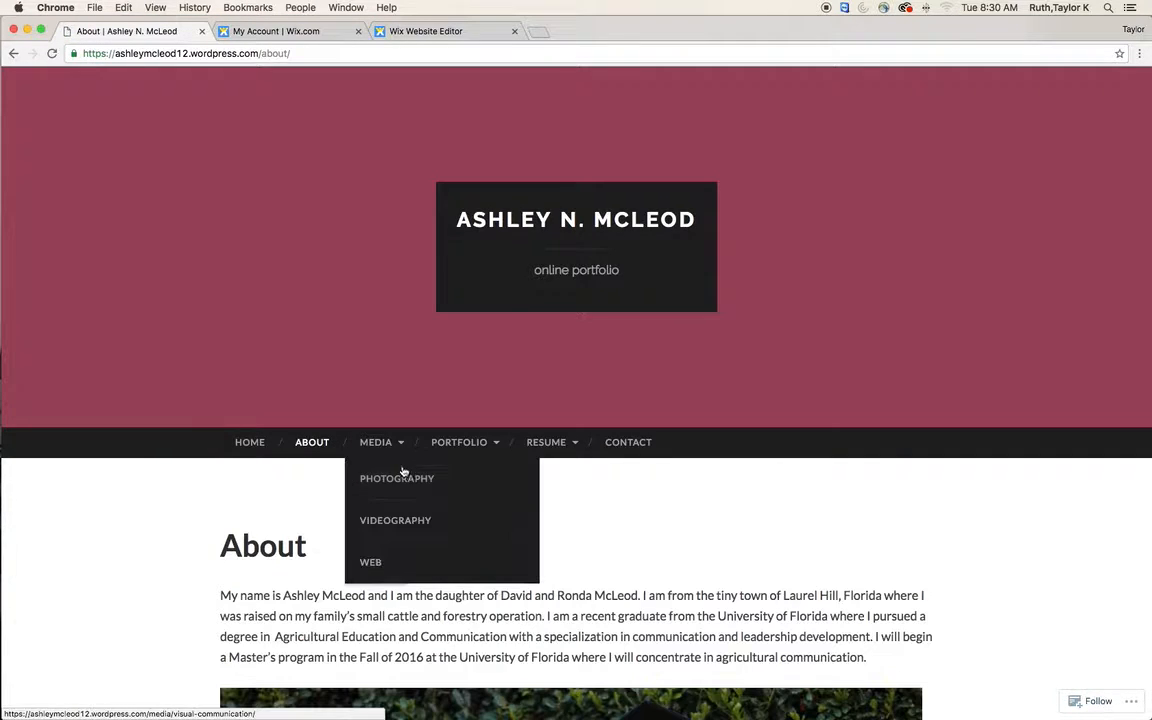
pyautogui.scroll(-3, 404, 473)
pyautogui.scroll(-10, 913, 453)
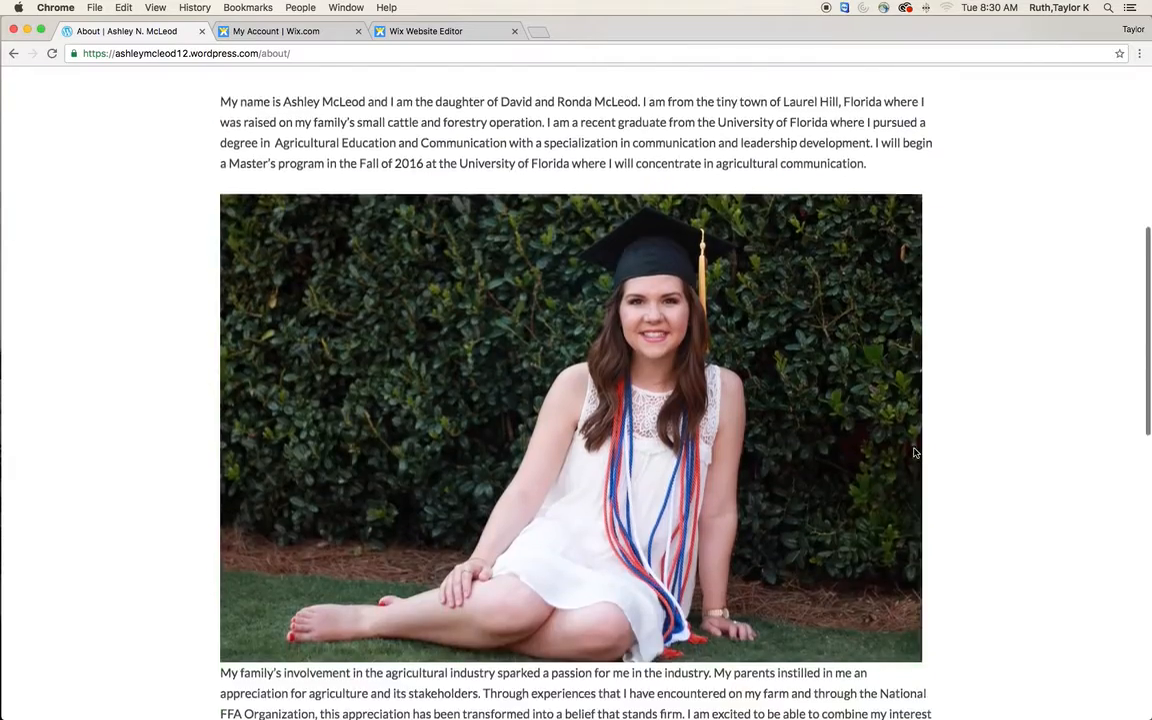
# Open the Photography page under Media and advance through the pictures in its slideshow.
pyautogui.scroll(13, 913, 453)
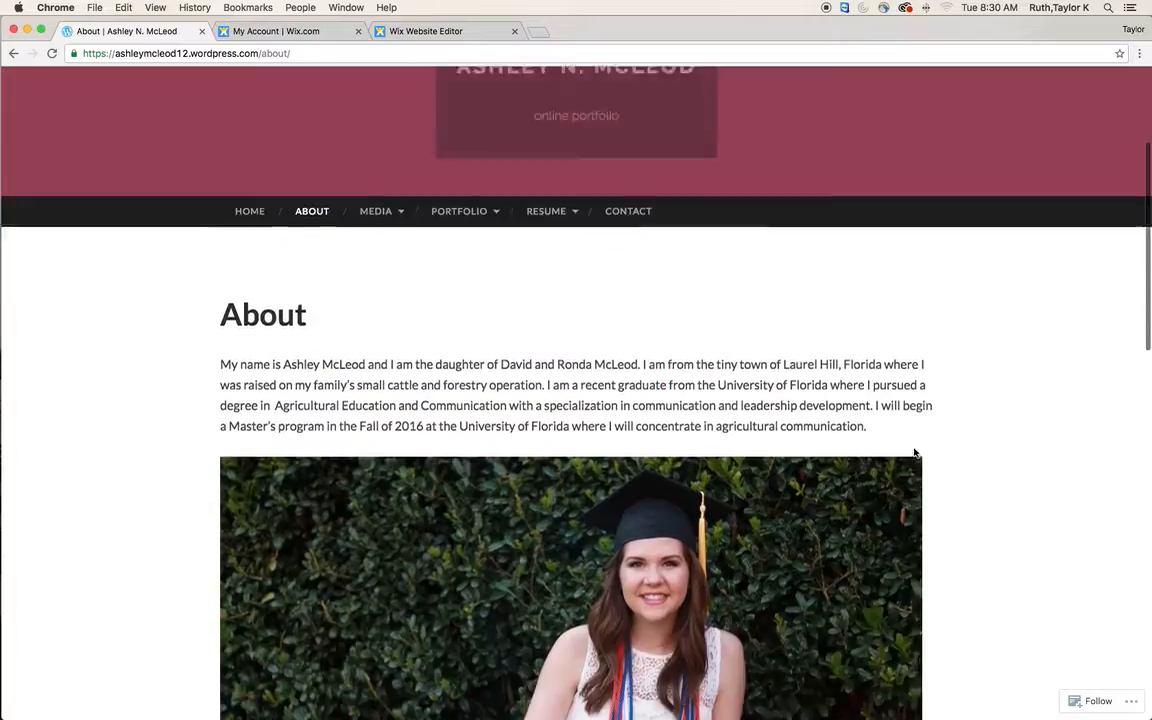
pyautogui.moveTo(400, 332)
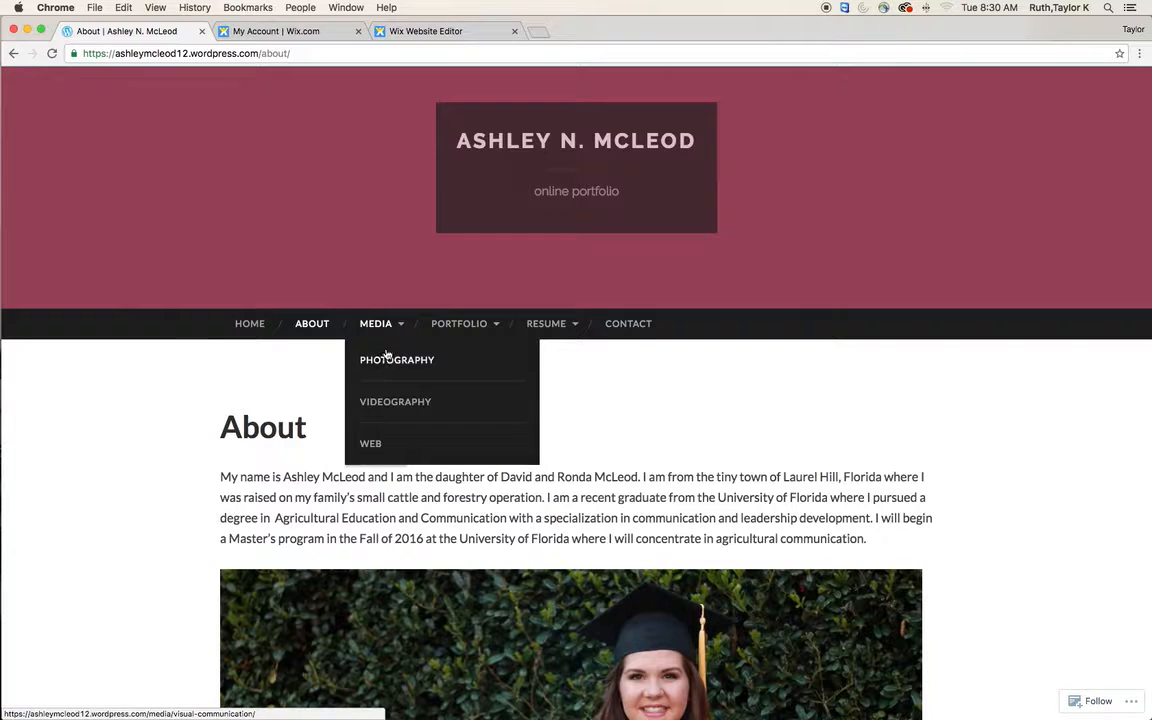
pyautogui.click(388, 362)
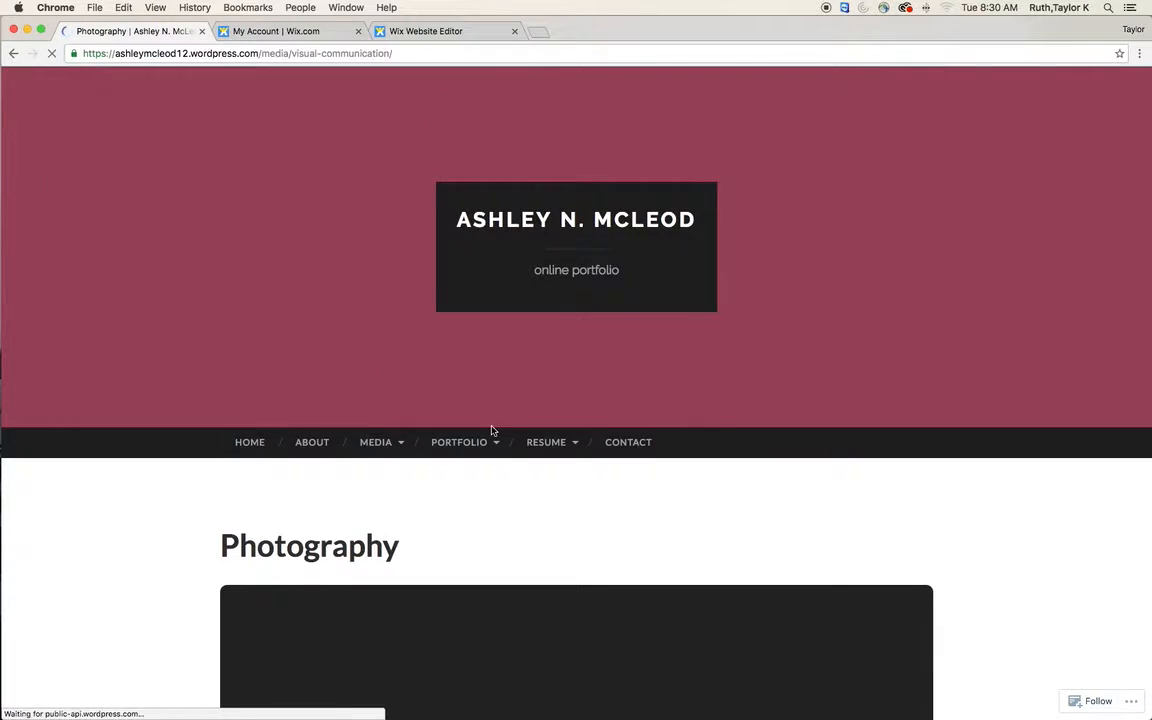
pyautogui.scroll(-5, 491, 429)
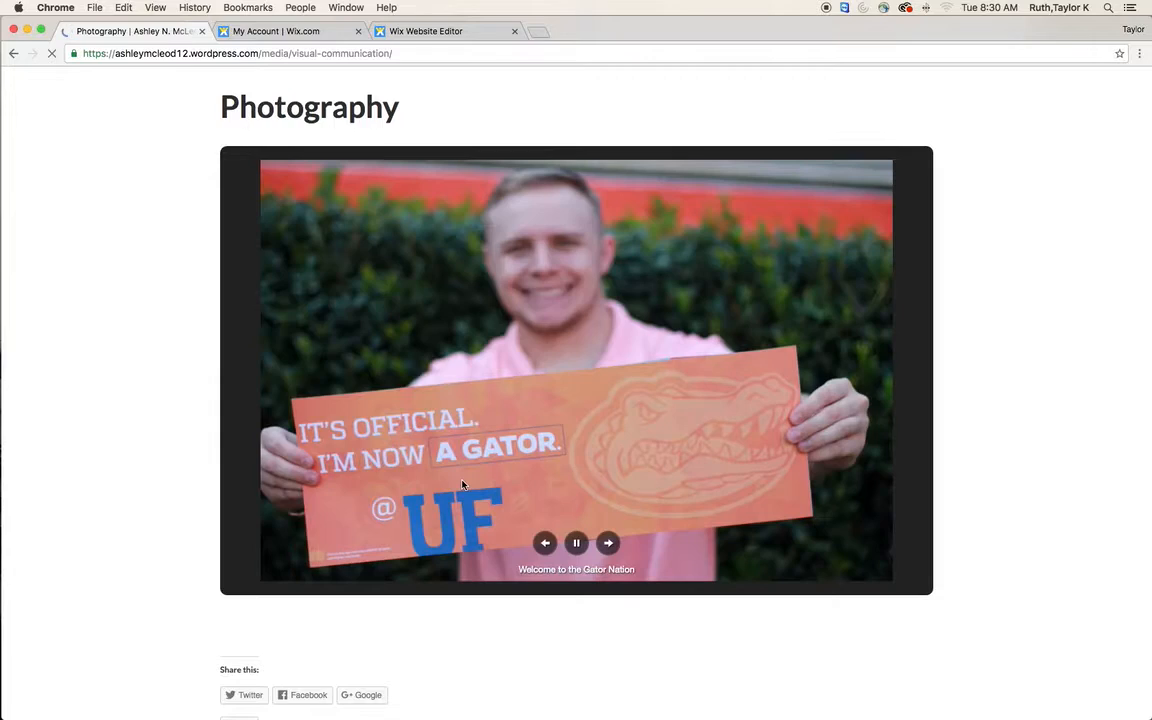
pyautogui.click(608, 543)
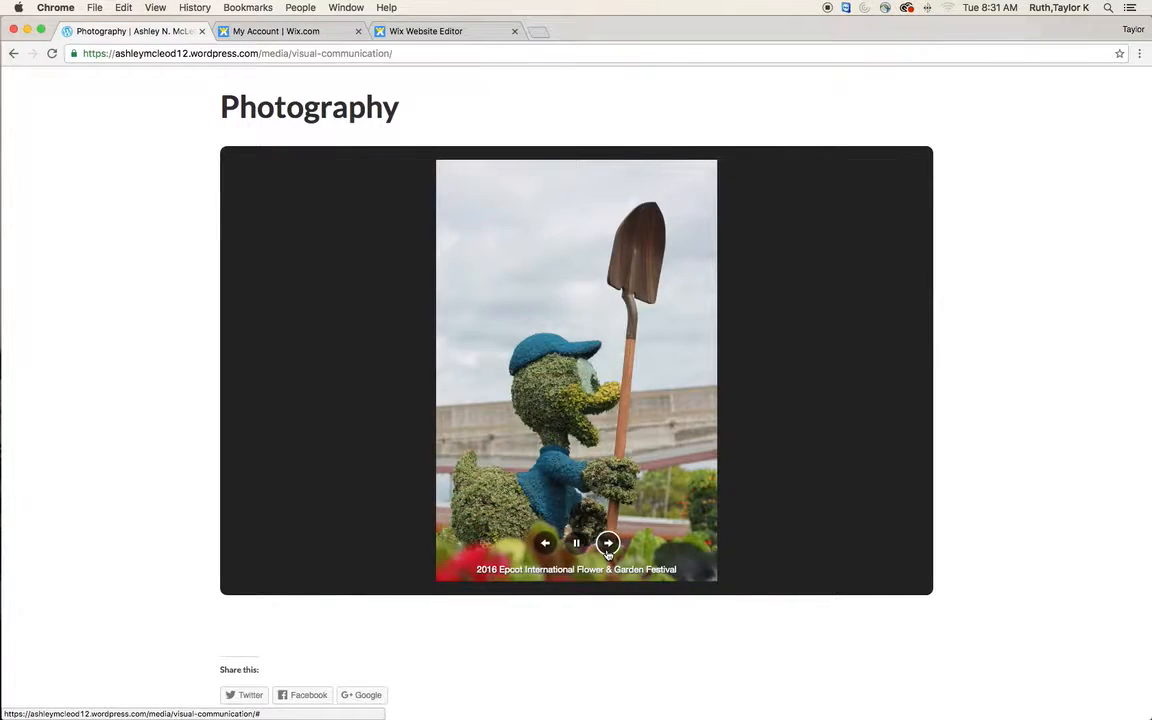
pyautogui.click(607, 548)
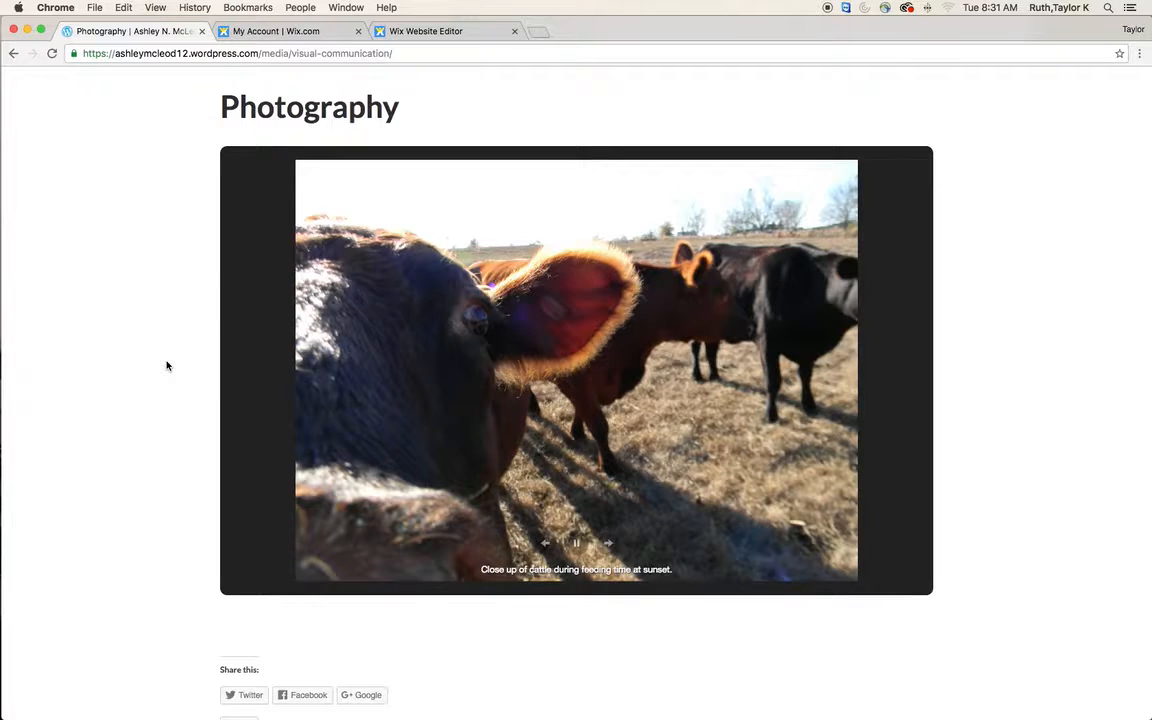
# Check the Portfolio and Resume subpages, open the Experience page and read through the listed jobs.
pyautogui.scroll(5, 167, 366)
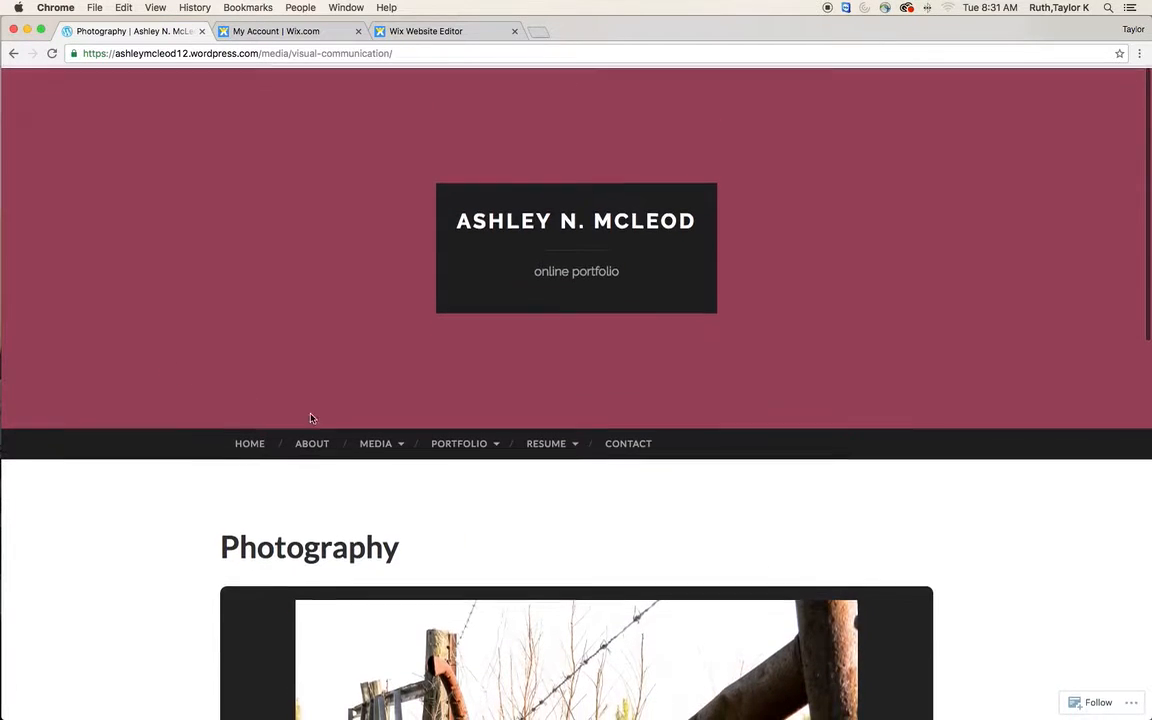
pyautogui.moveTo(455, 447)
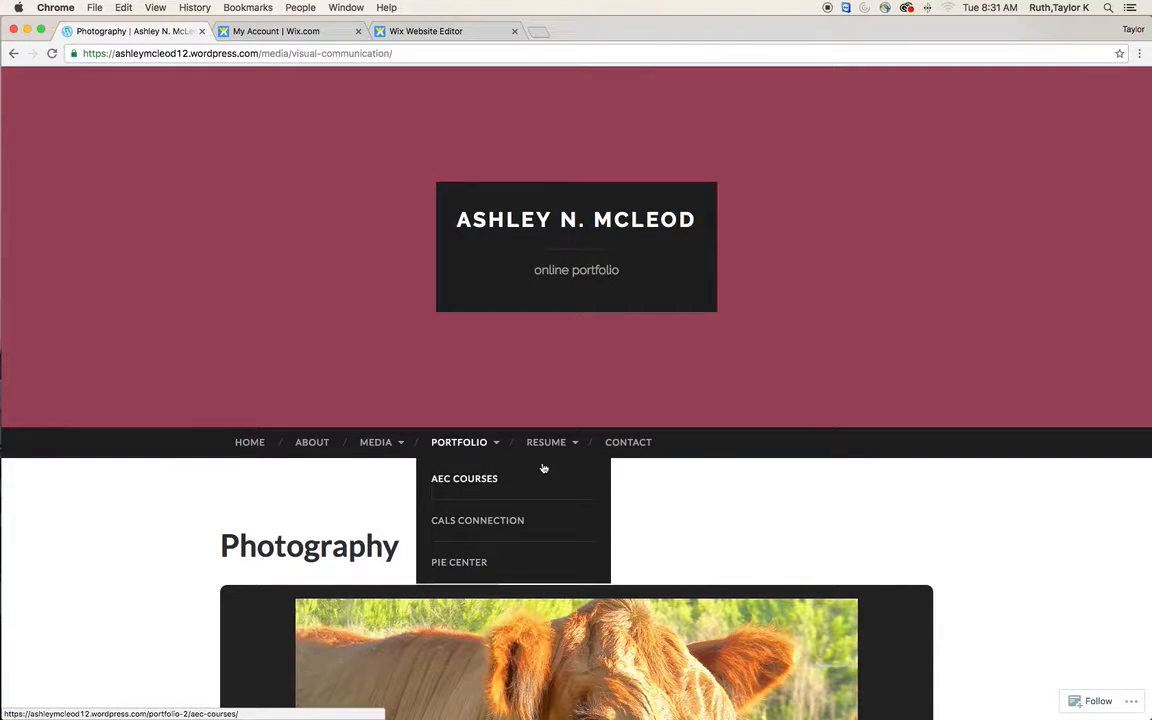
pyautogui.moveTo(552, 450)
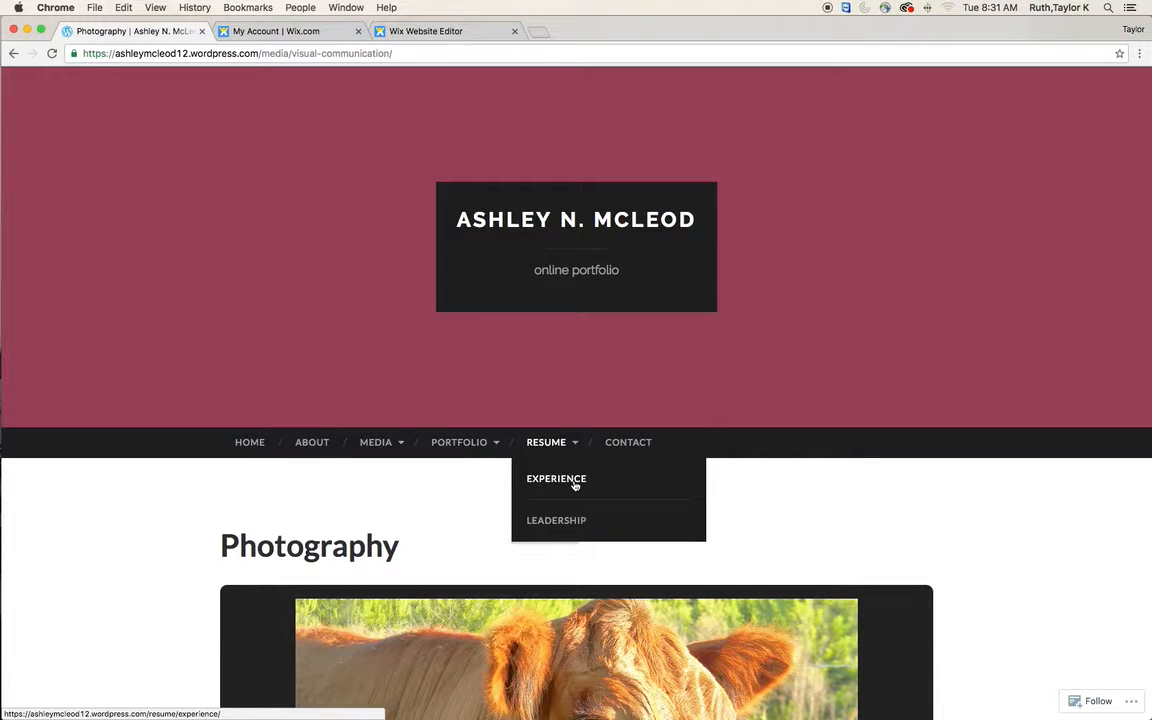
pyautogui.click(576, 481)
pyautogui.scroll(-8, 606, 544)
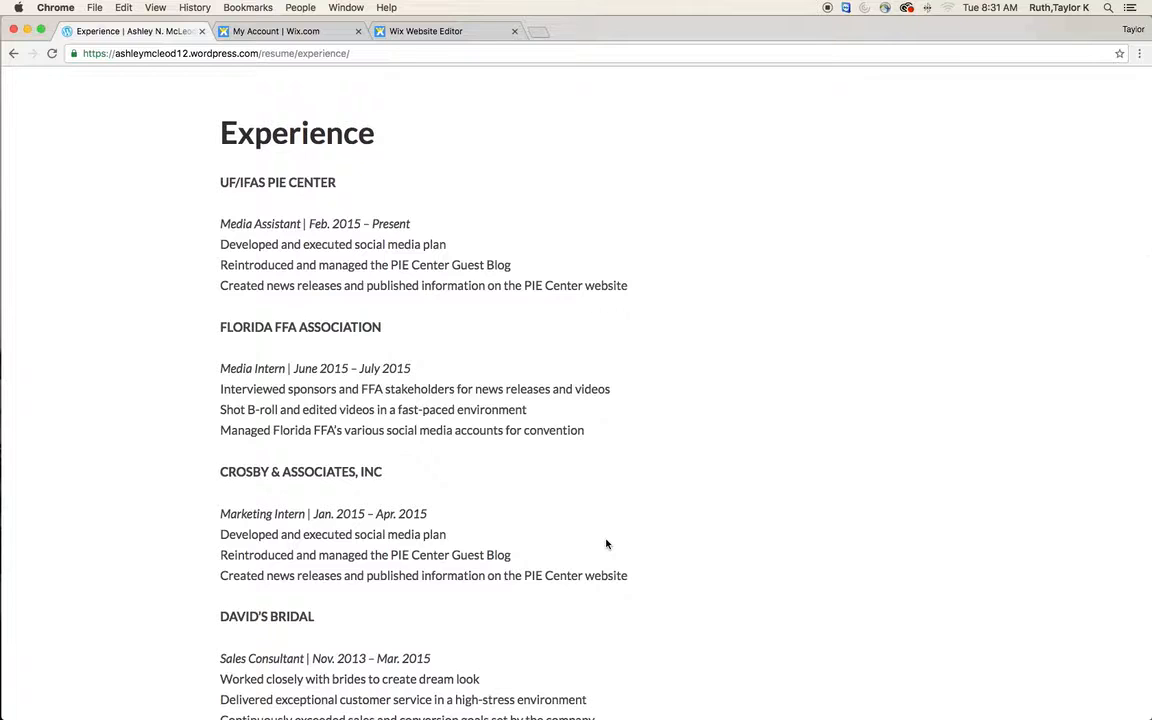
pyautogui.scroll(-6, 606, 544)
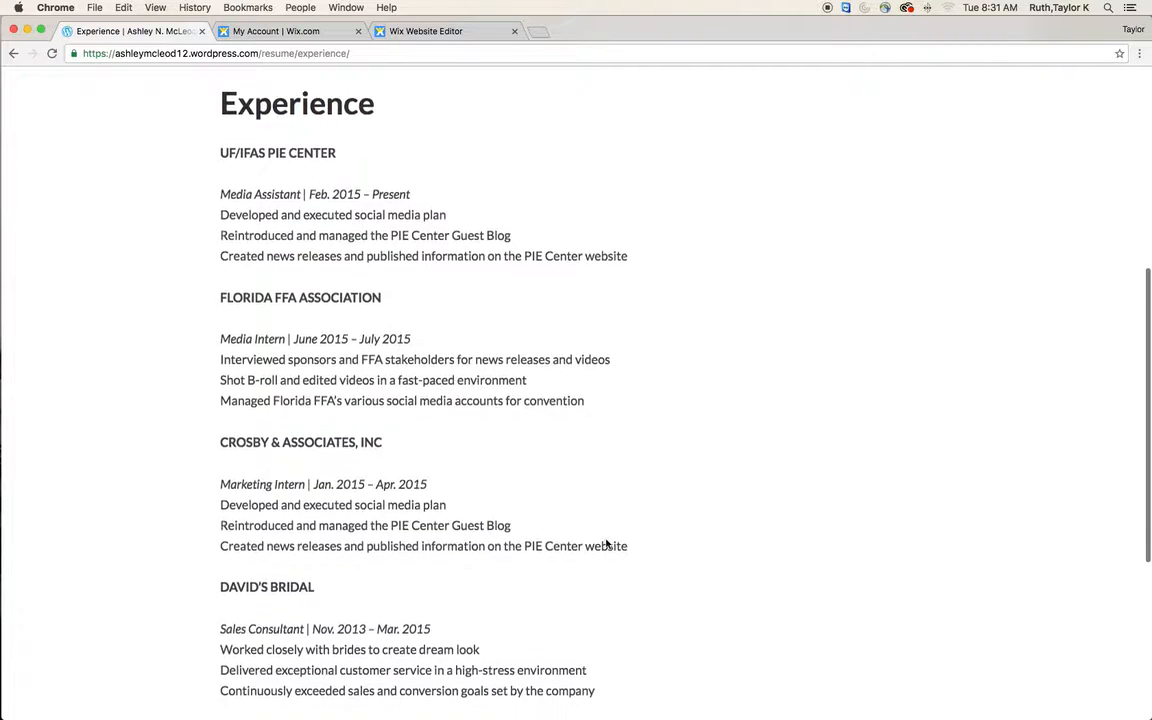
# Open the Leadership page under Resume and review its activities and the personality profile images.
pyautogui.scroll(15, 606, 544)
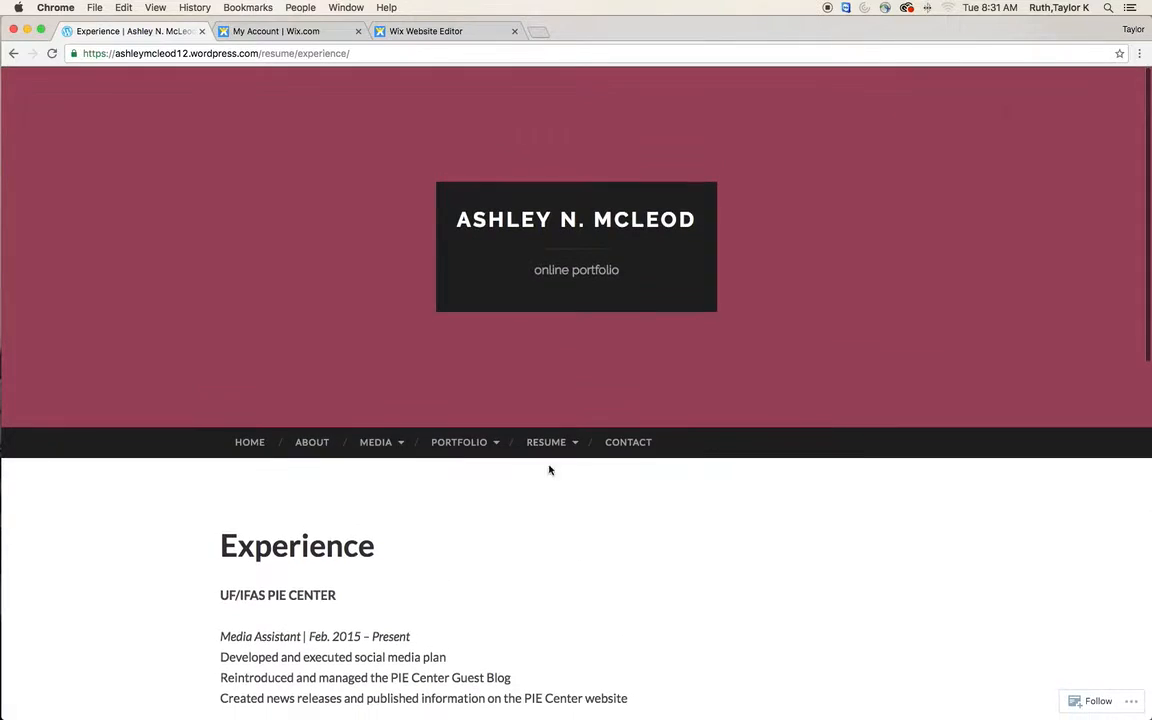
pyautogui.moveTo(555, 462)
pyautogui.click(581, 522)
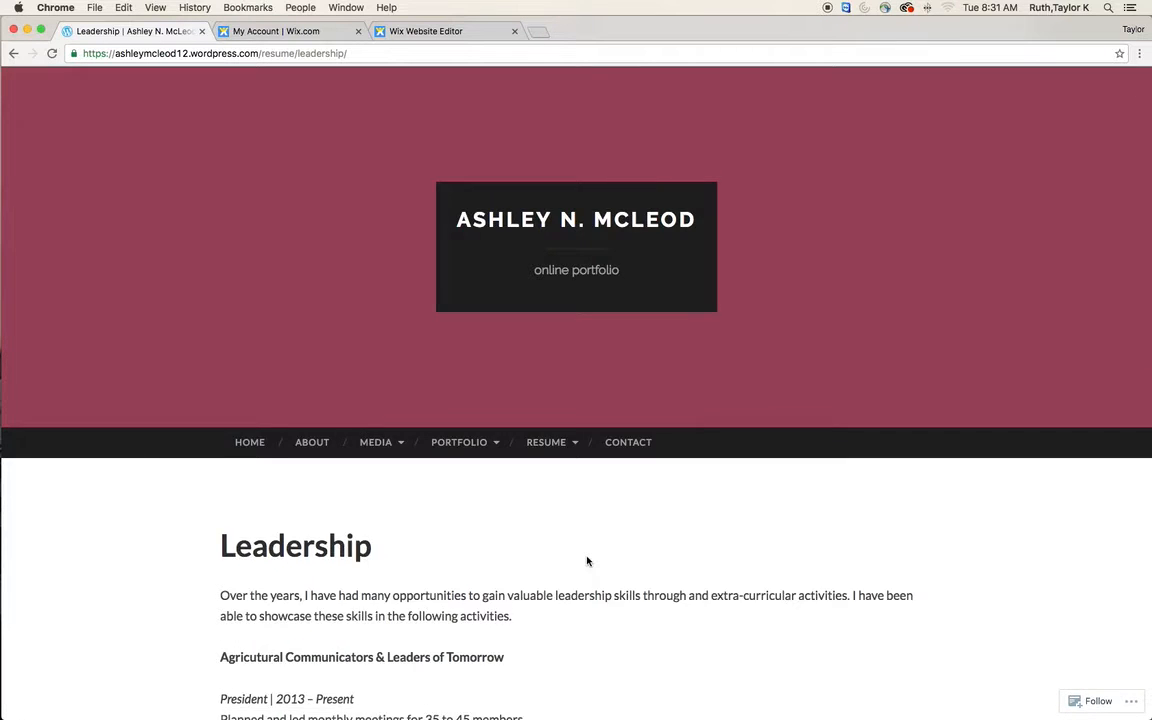
pyautogui.scroll(-5, 586, 558)
pyautogui.scroll(-1, 587, 561)
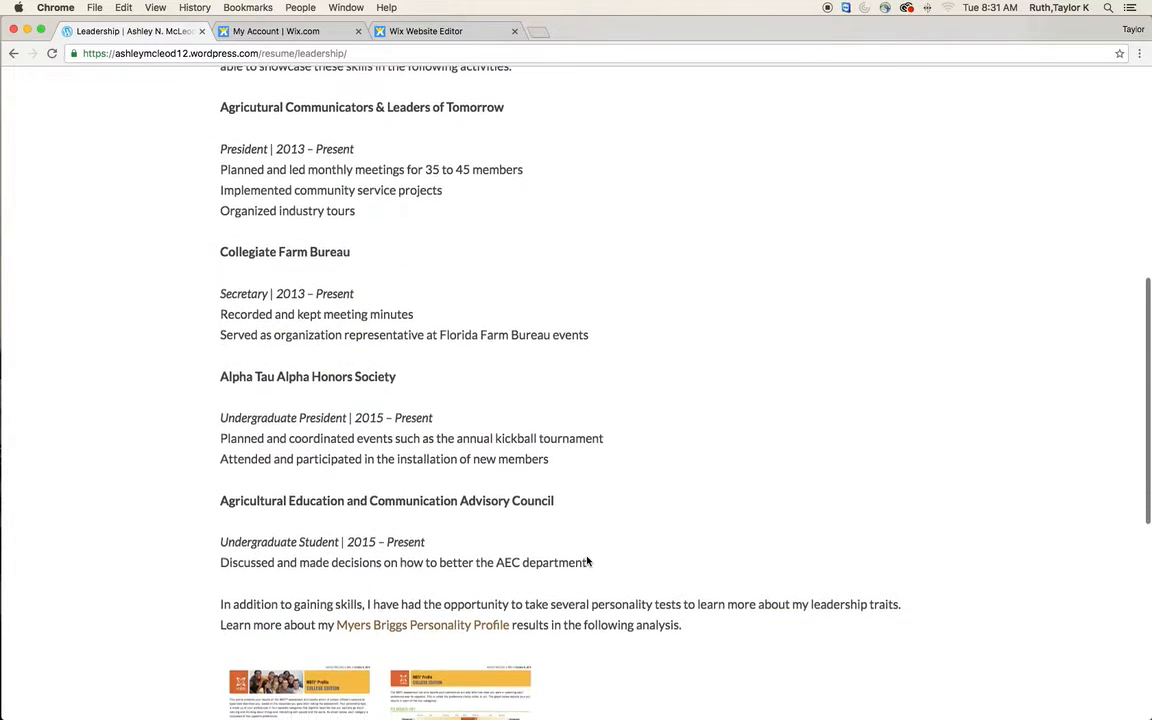
pyautogui.scroll(-4, 587, 561)
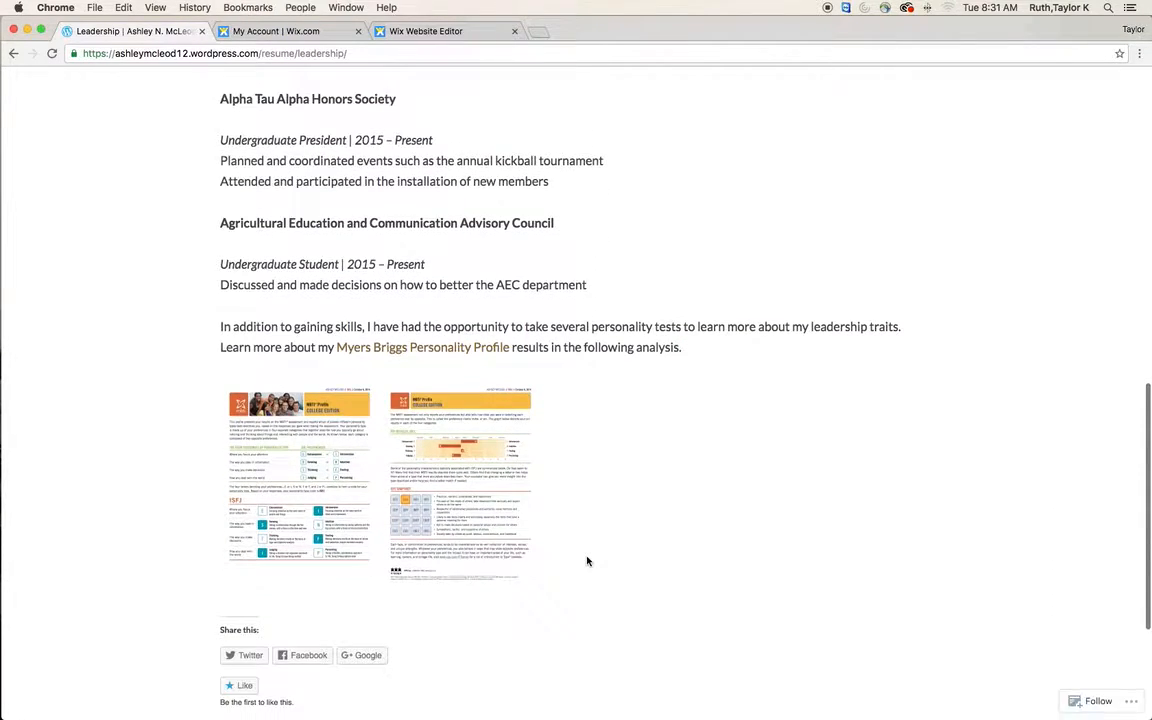
pyautogui.scroll(-3, 587, 561)
# Open the portfolio site's Contact page and view the fields of its contact form.
pyautogui.scroll(10, 587, 561)
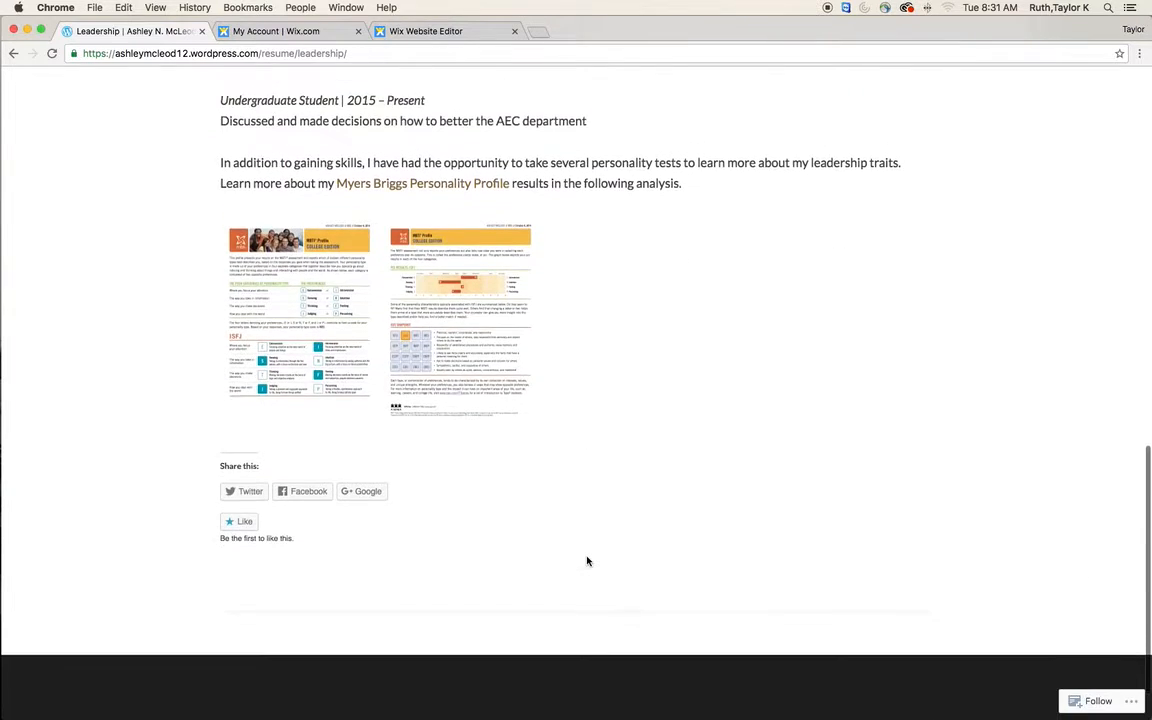
pyautogui.scroll(3, 587, 540)
pyautogui.click(636, 442)
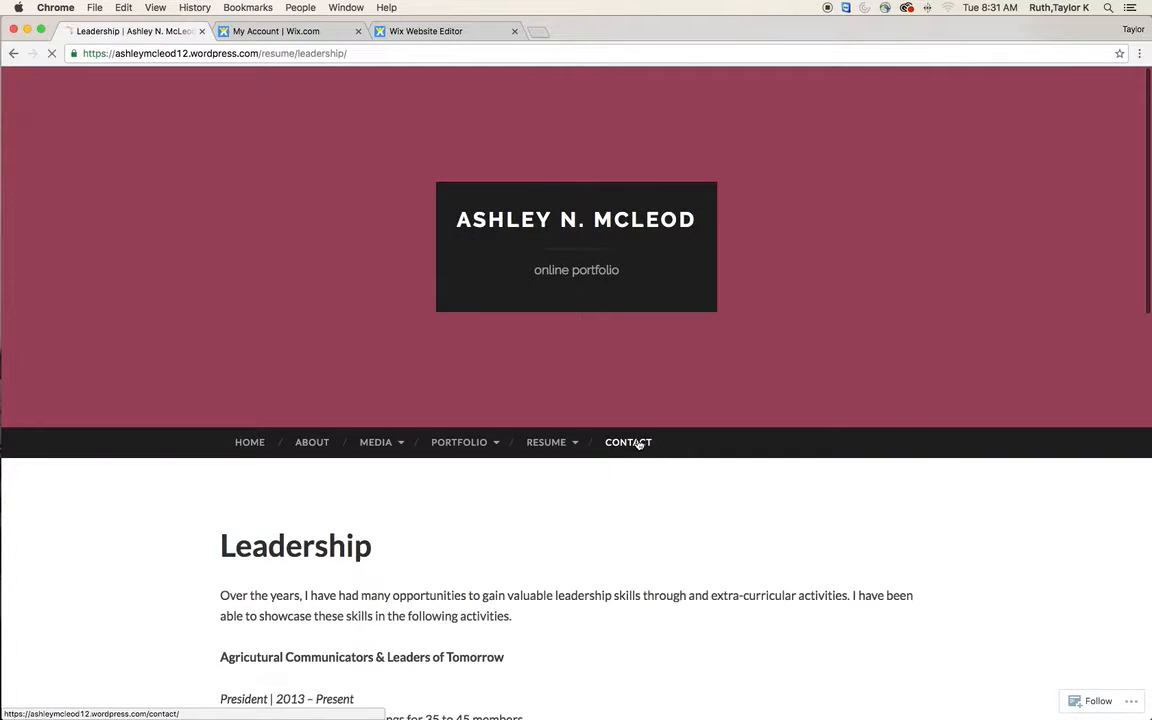
pyautogui.scroll(-3, 584, 576)
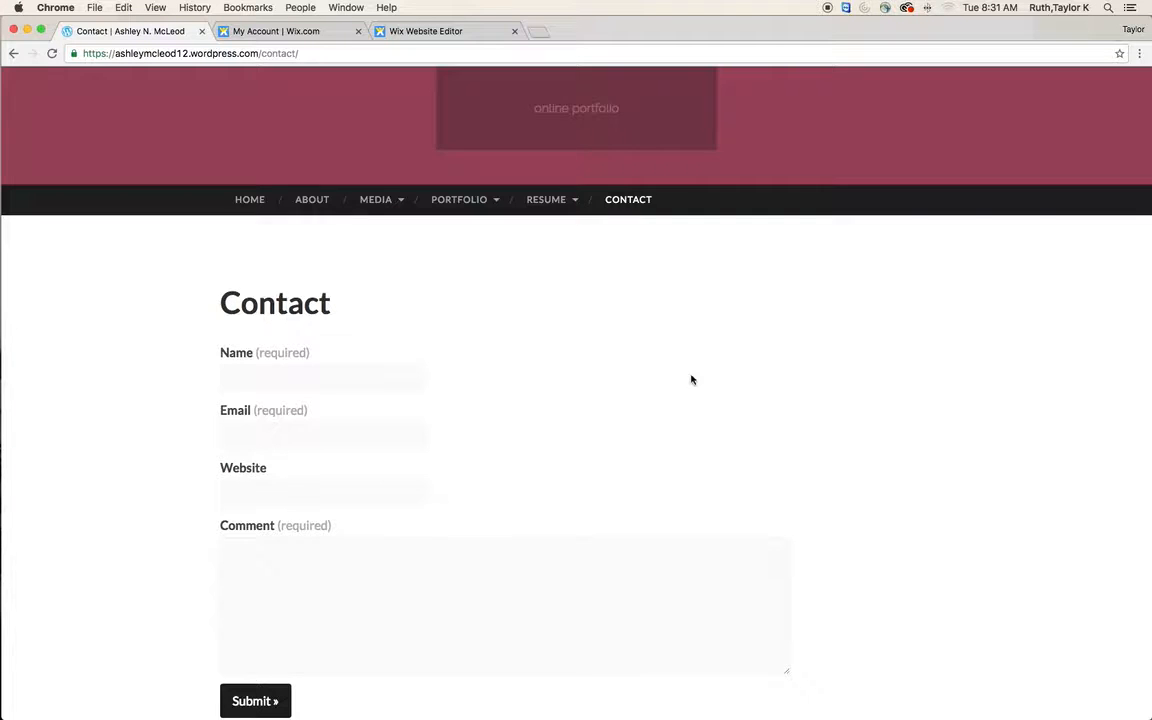
# Switch to the Wix account and start a new Portfolio & CV website with the Wix Editor.
pyautogui.click(296, 33)
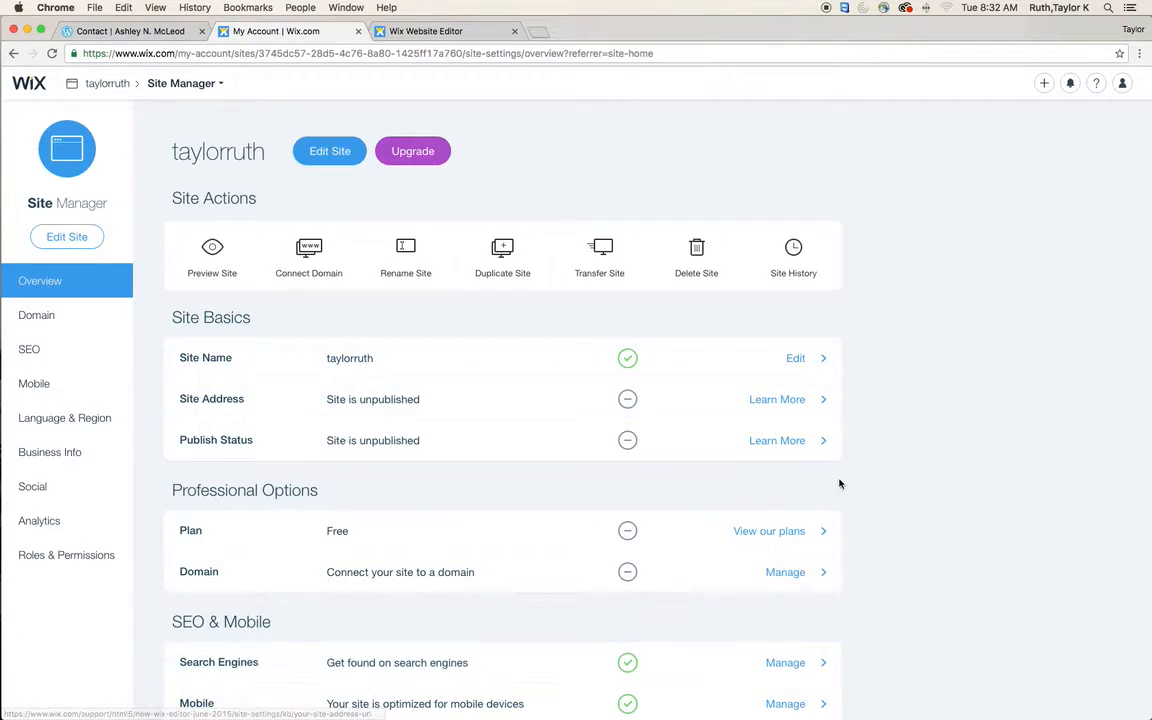
pyautogui.click(1043, 85)
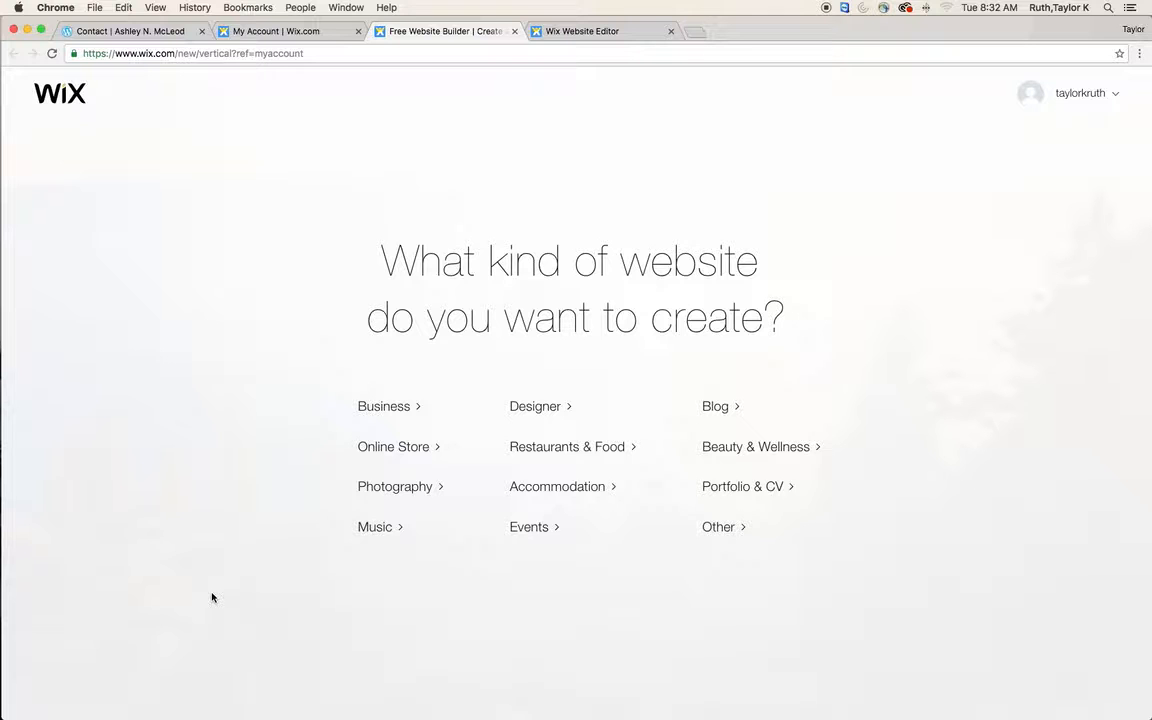
pyautogui.click(739, 490)
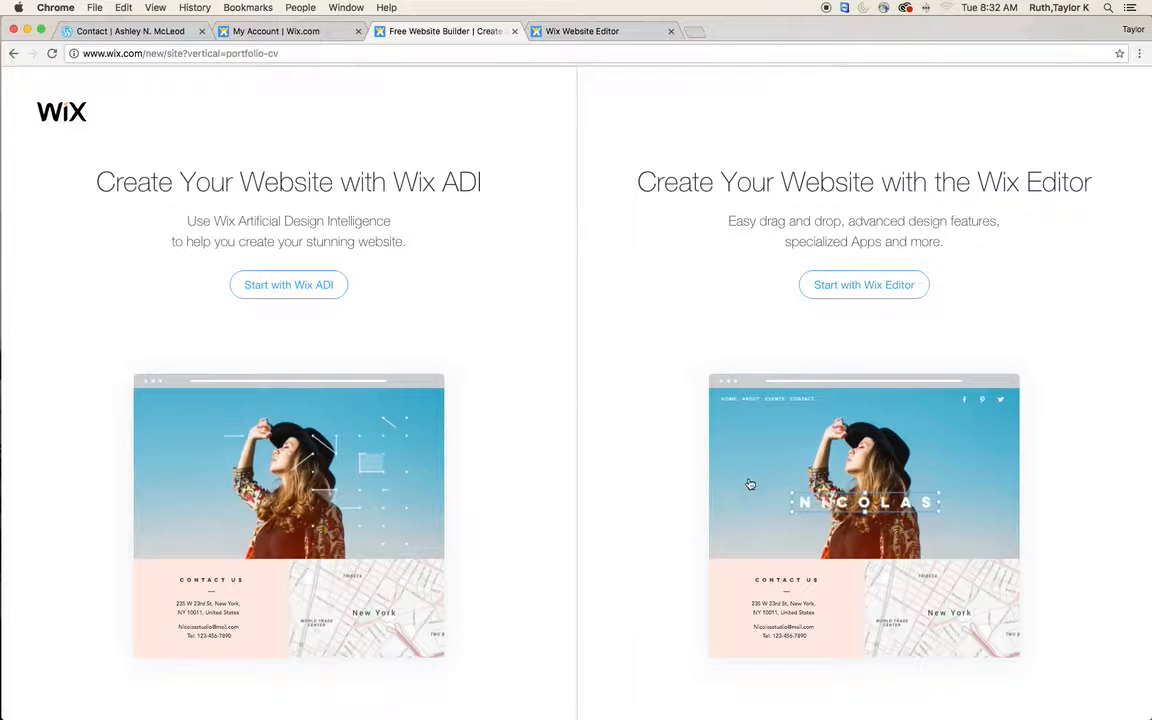
pyautogui.click(865, 288)
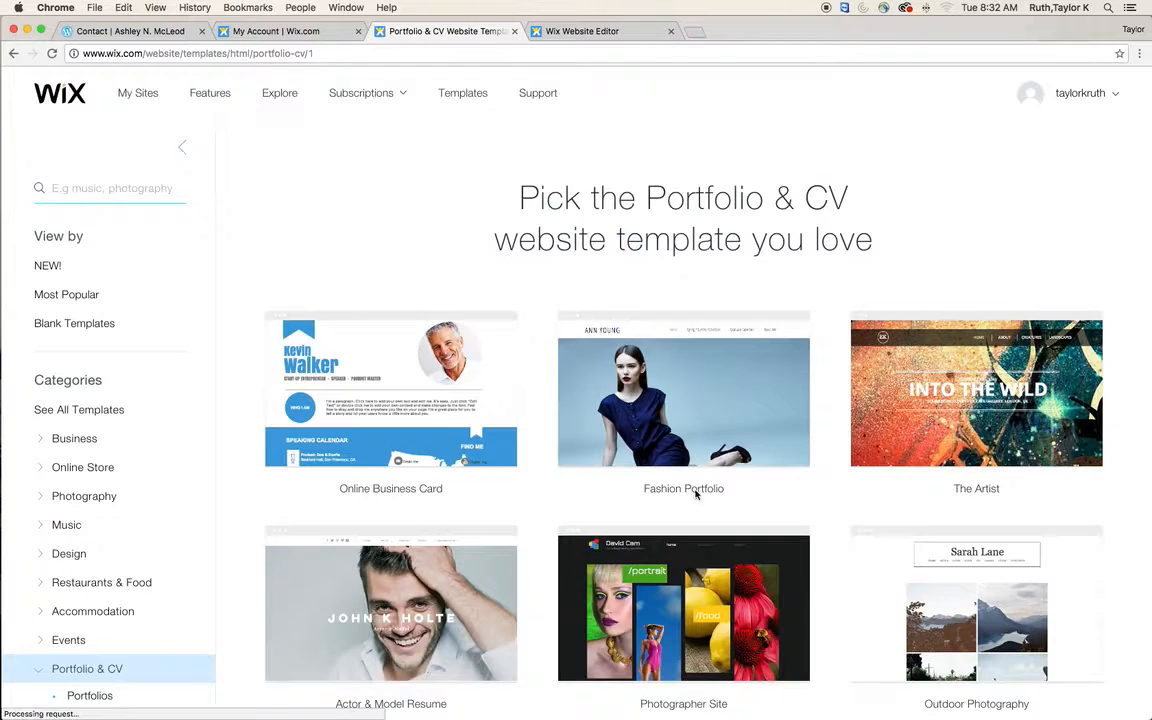
# Browse all three pages of the Portfolio & CV template gallery.
pyautogui.scroll(-3, 658, 590)
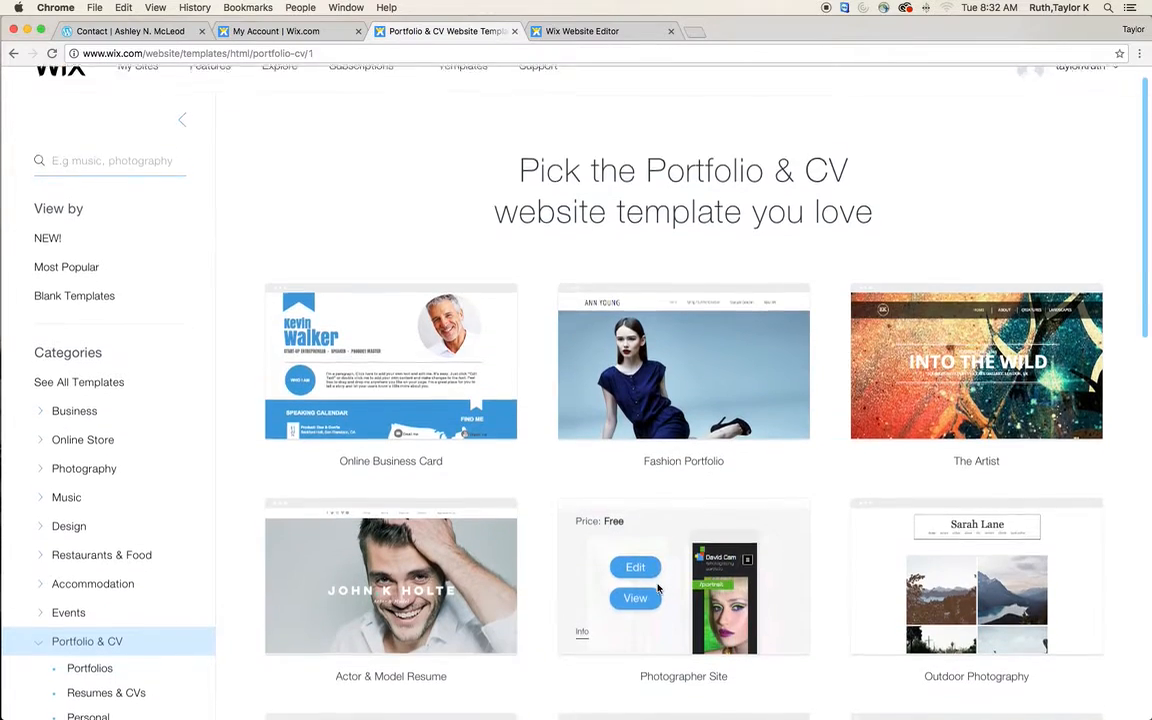
pyautogui.scroll(-7, 658, 590)
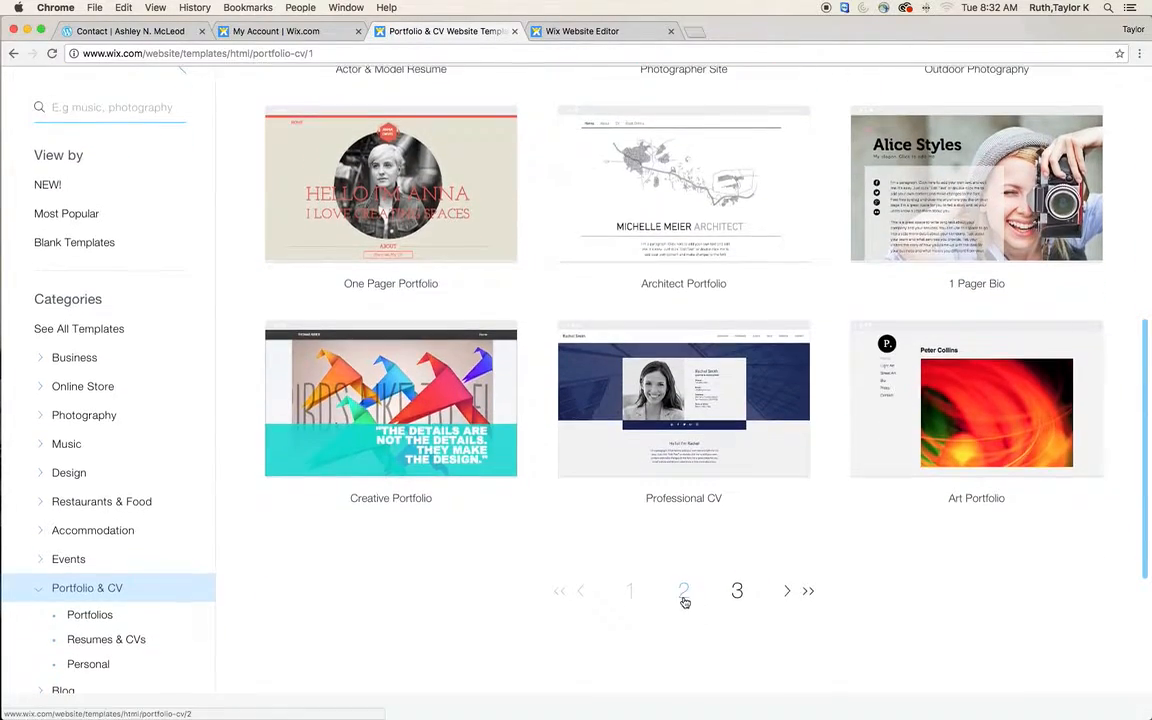
pyautogui.click(684, 597)
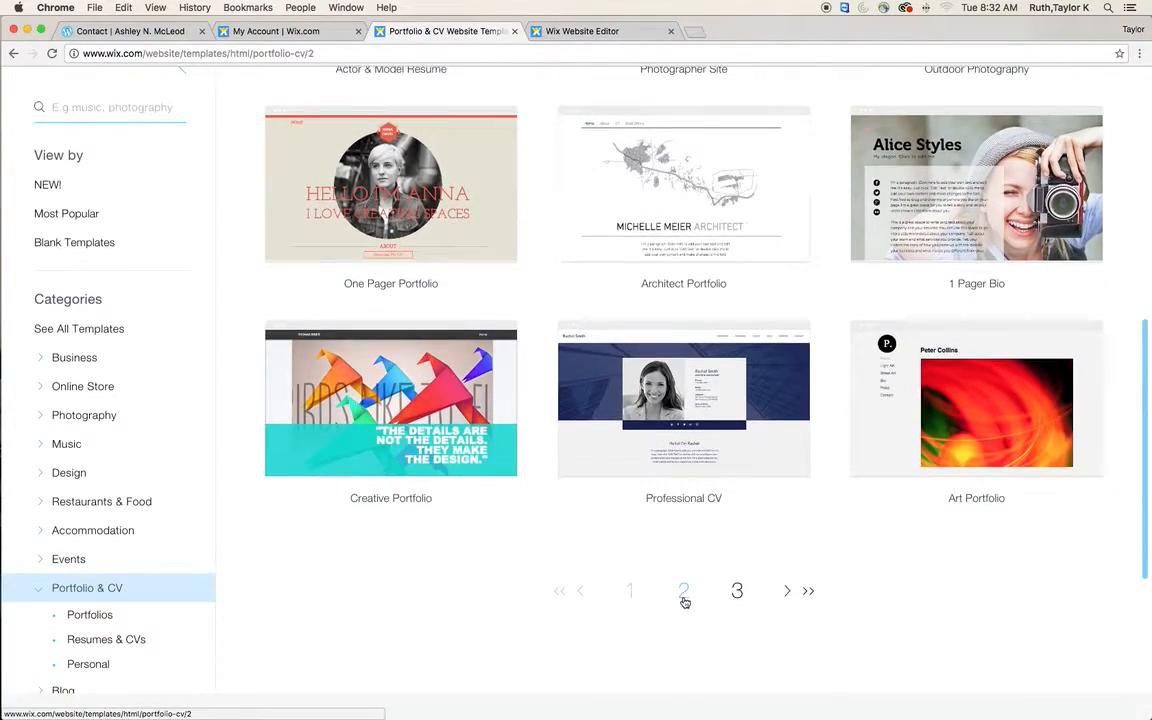
pyautogui.scroll(-5, 652, 597)
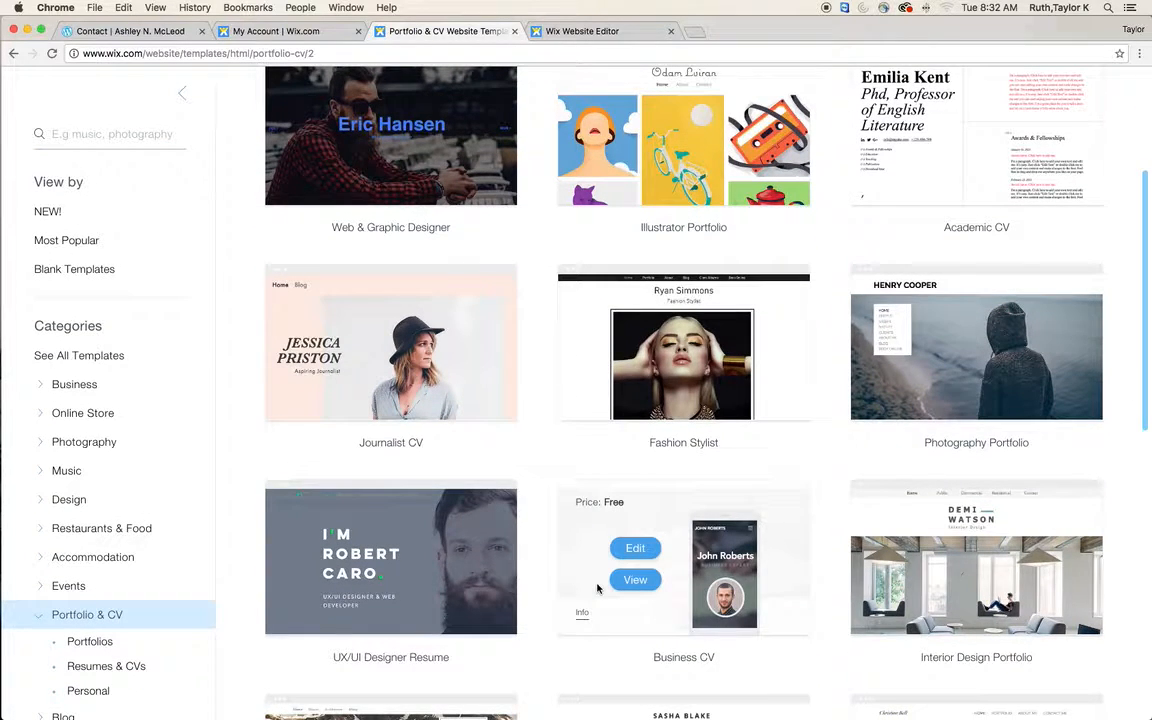
pyautogui.scroll(-8, 597, 589)
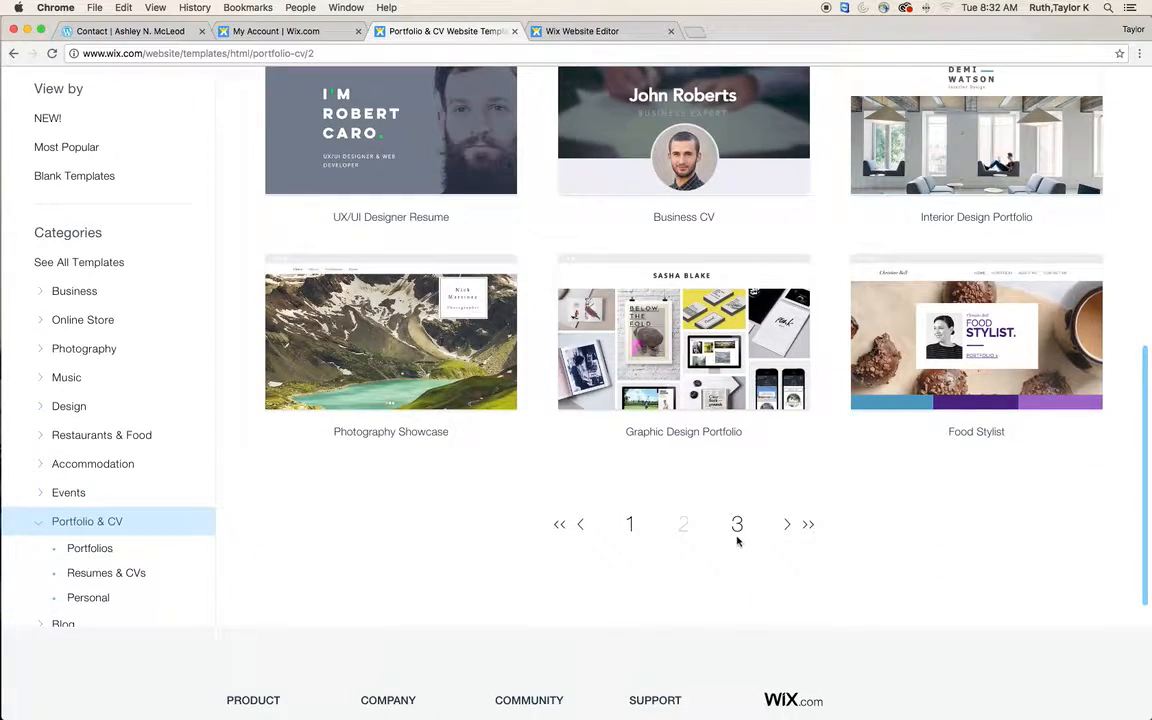
pyautogui.scroll(-1, 738, 535)
pyautogui.click(737, 511)
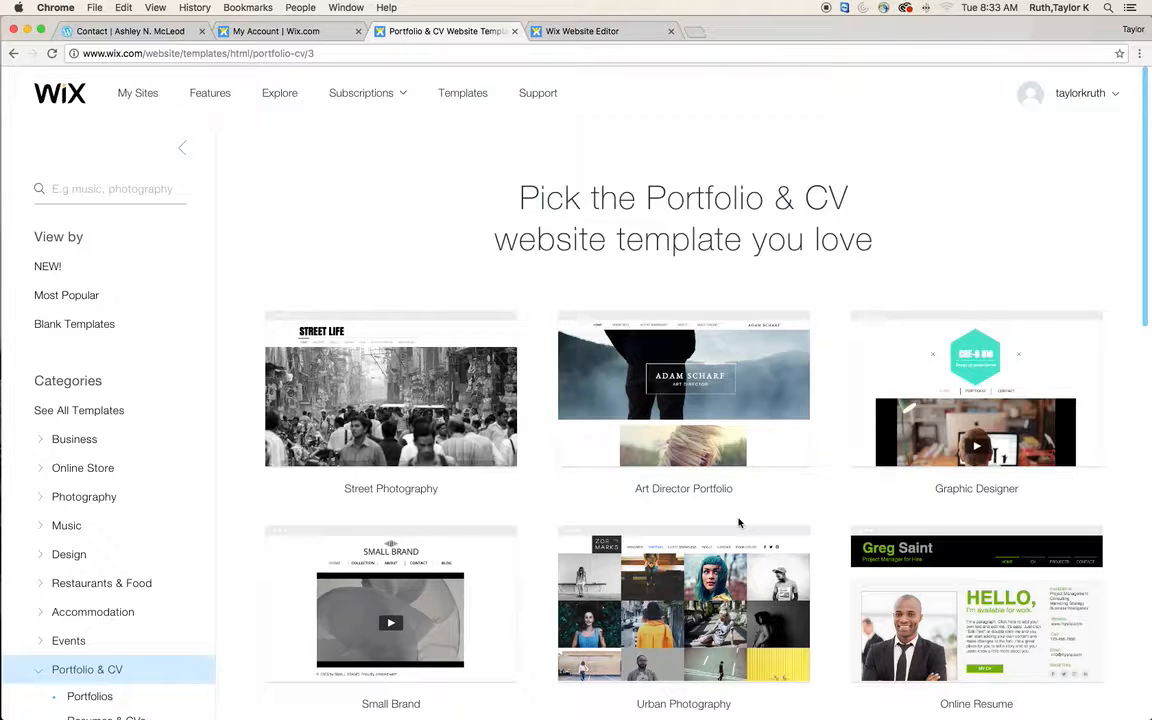
pyautogui.scroll(-12, 738, 522)
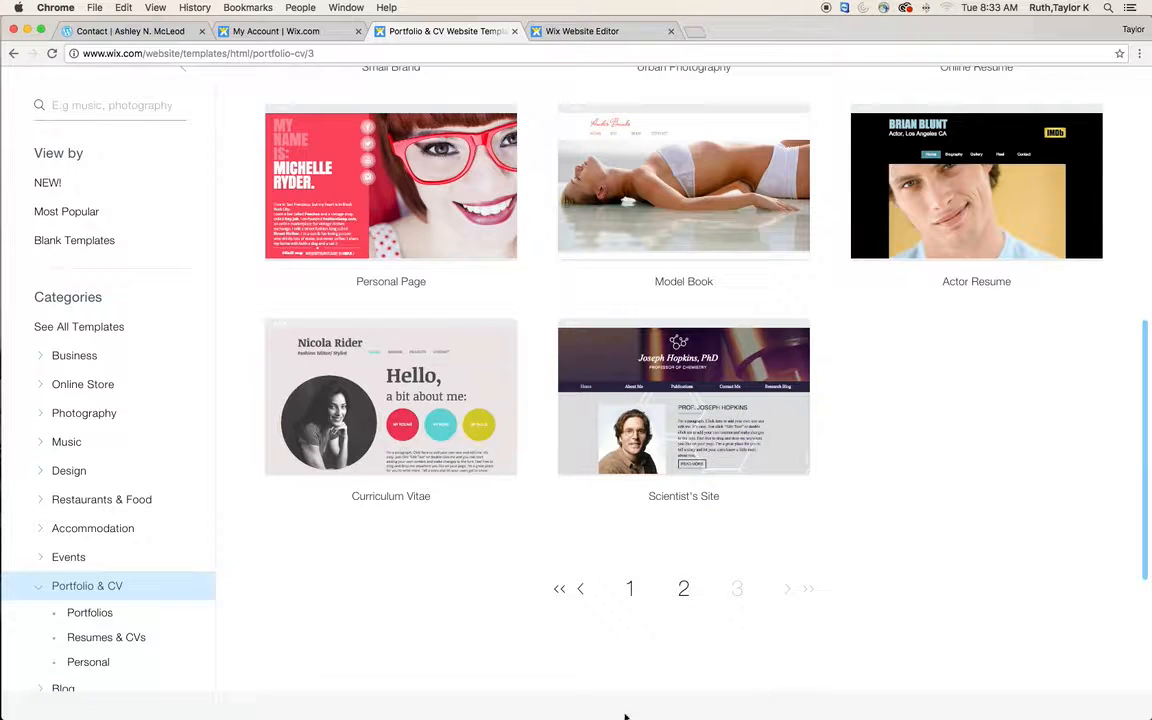
# Open a preview of the Scientist's Site template and review its home page down to the latest research section and footer.
pyautogui.moveTo(675, 360)
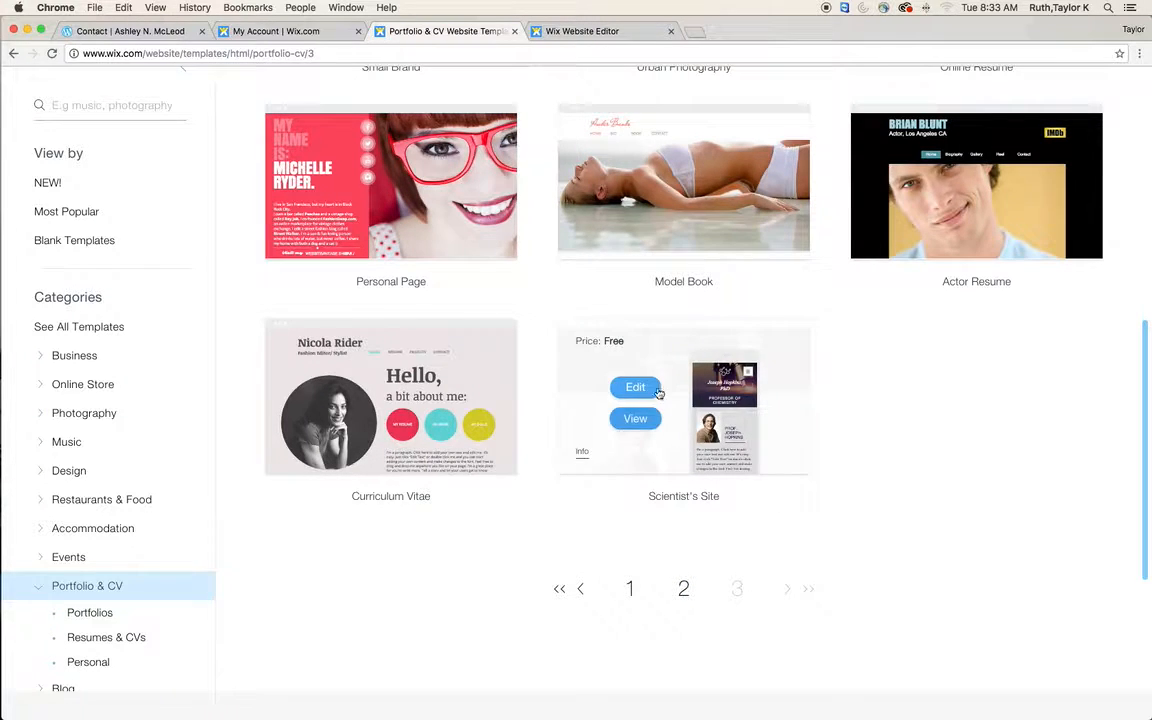
pyautogui.click(638, 420)
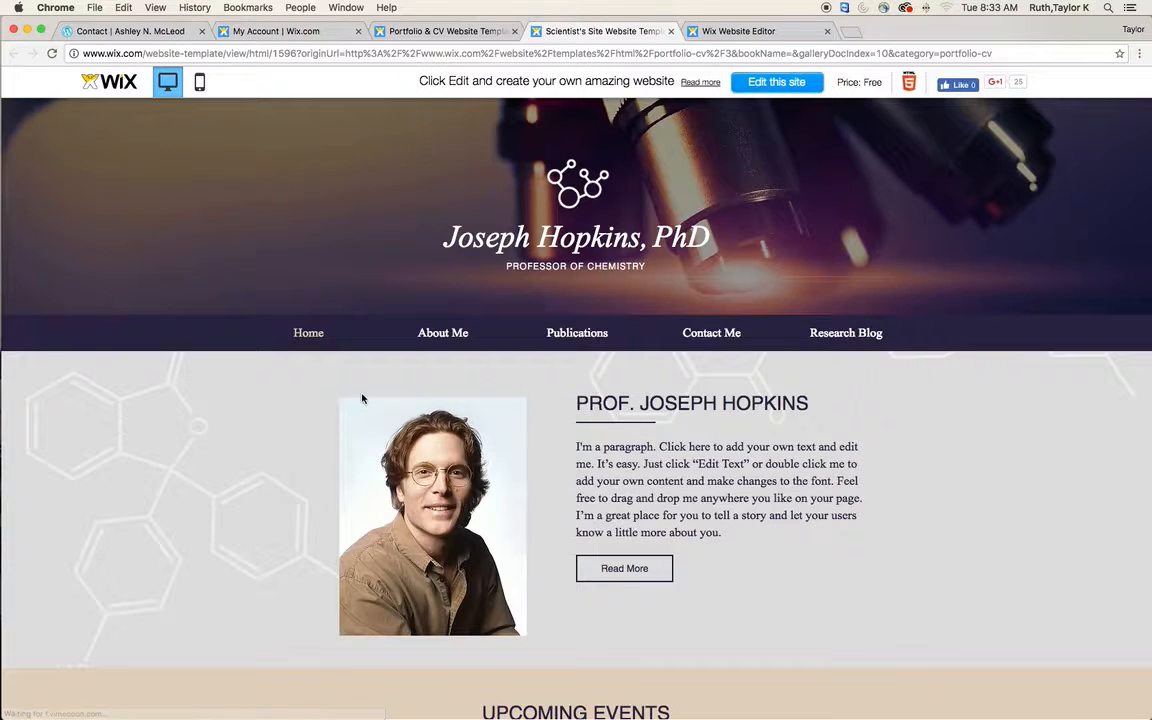
pyautogui.scroll(-6, 727, 403)
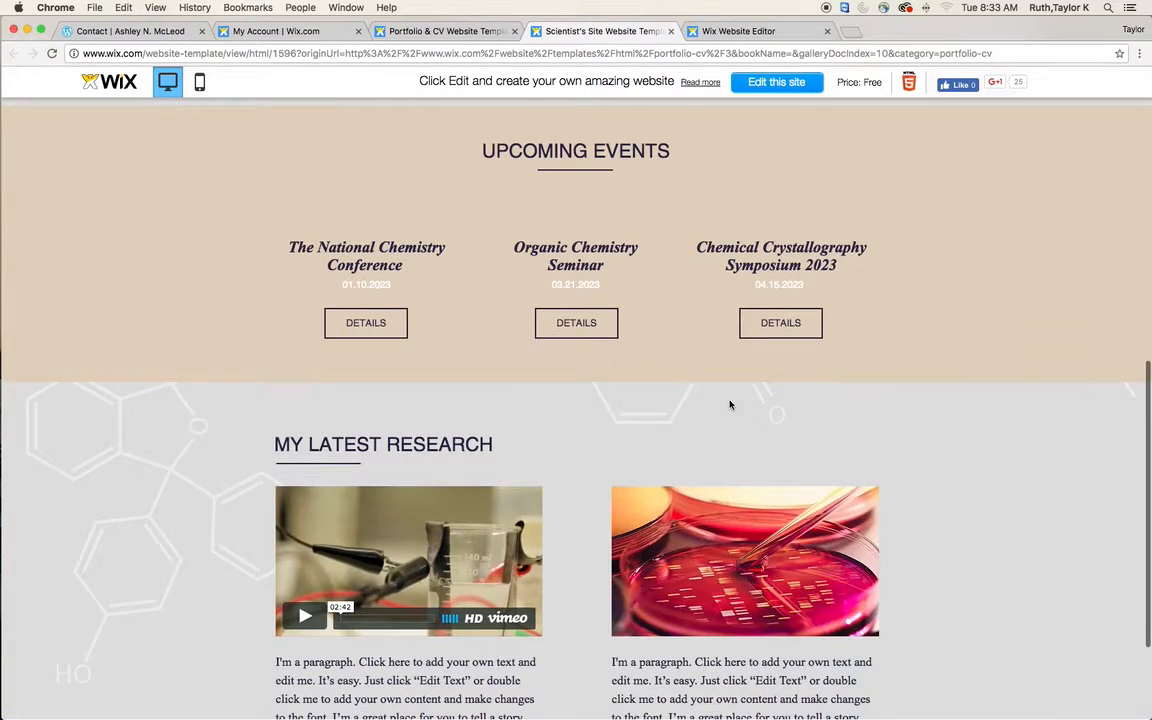
pyautogui.scroll(5, 730, 404)
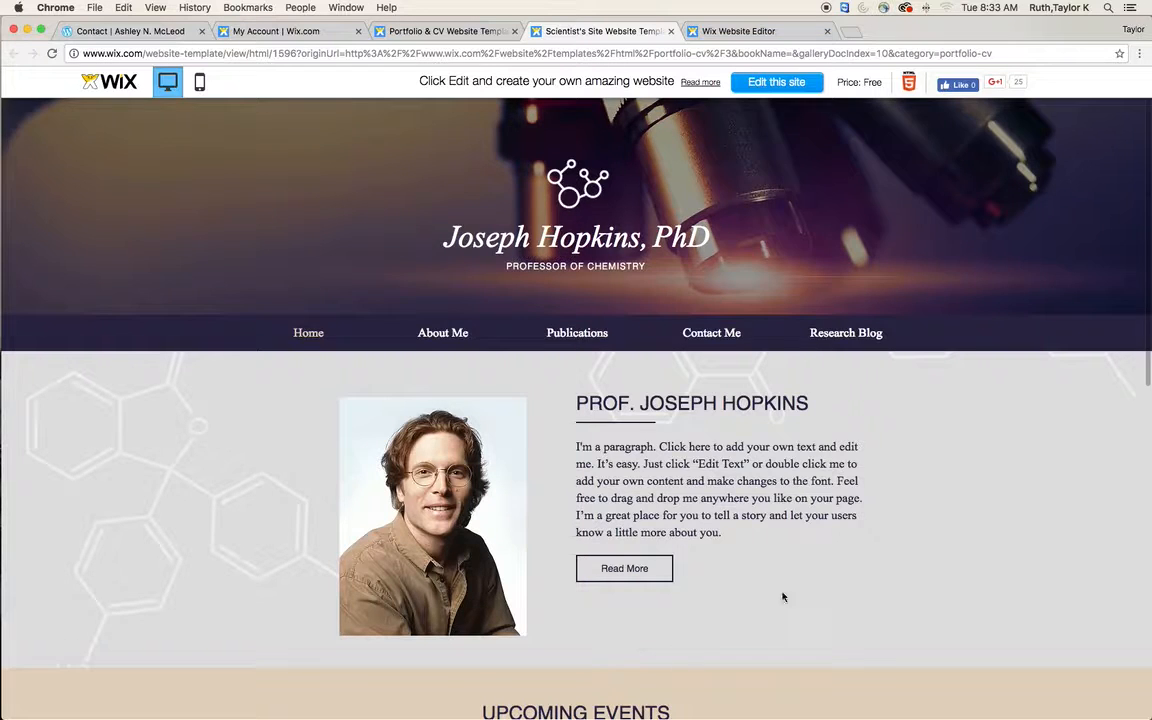
pyautogui.scroll(-4, 658, 532)
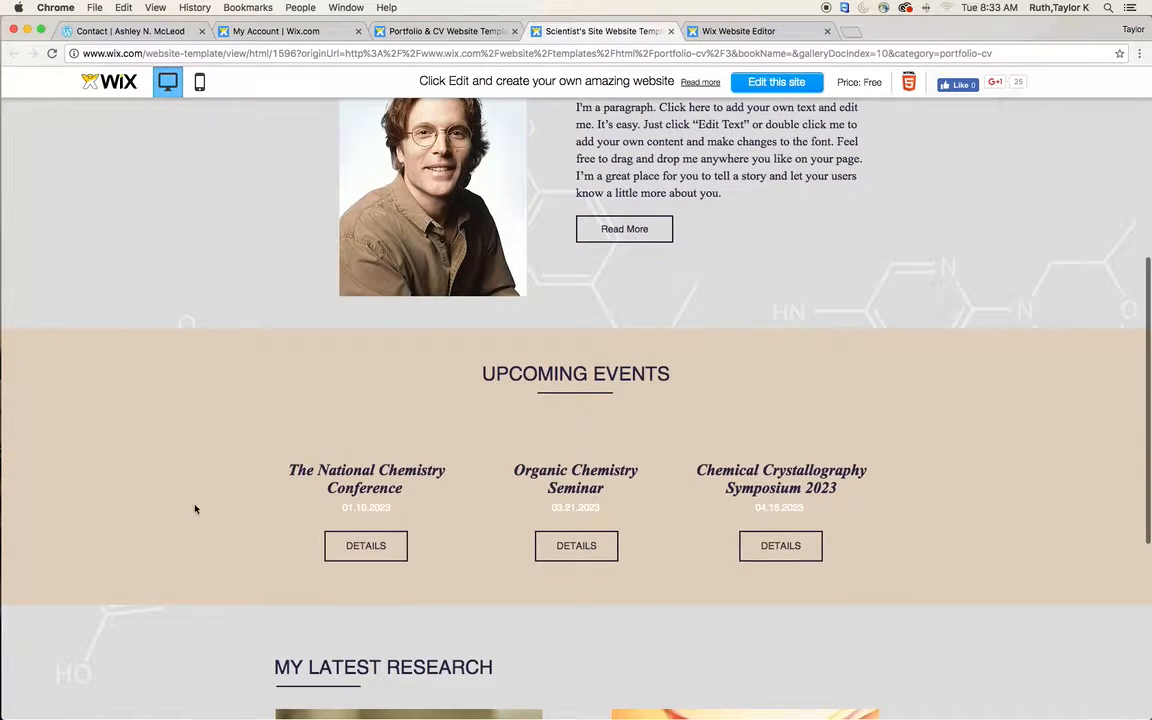
pyautogui.scroll(-5, 659, 513)
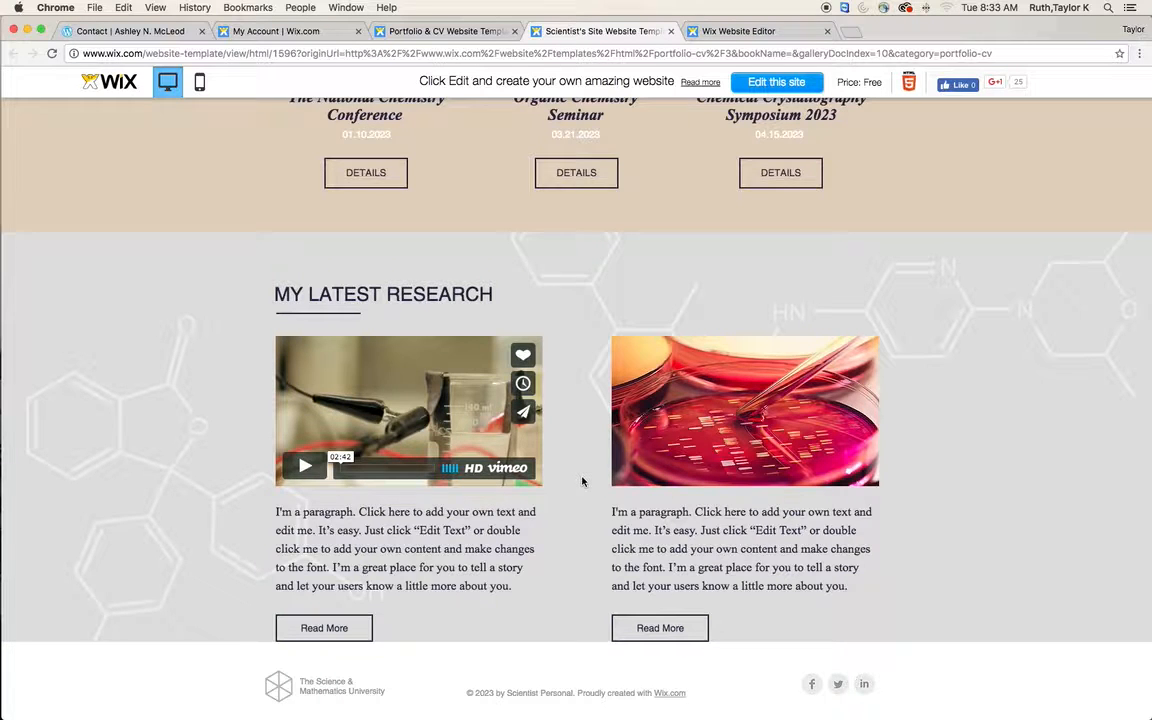
pyautogui.scroll(1, 582, 482)
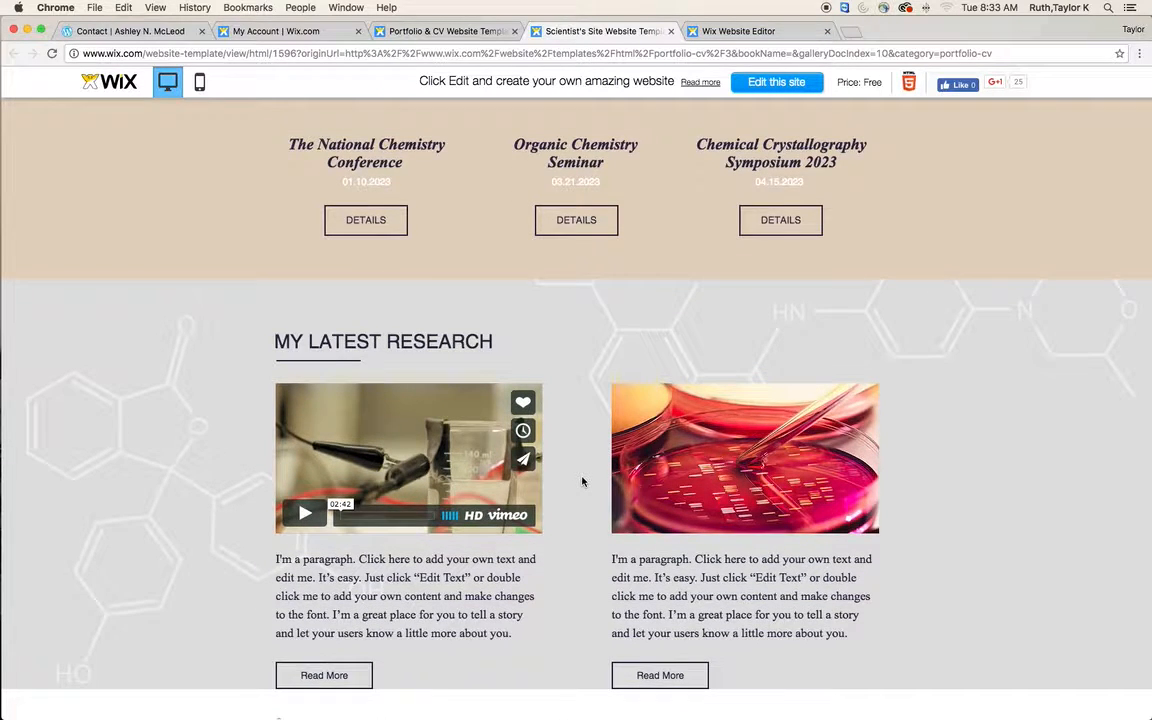
pyautogui.scroll(4, 582, 482)
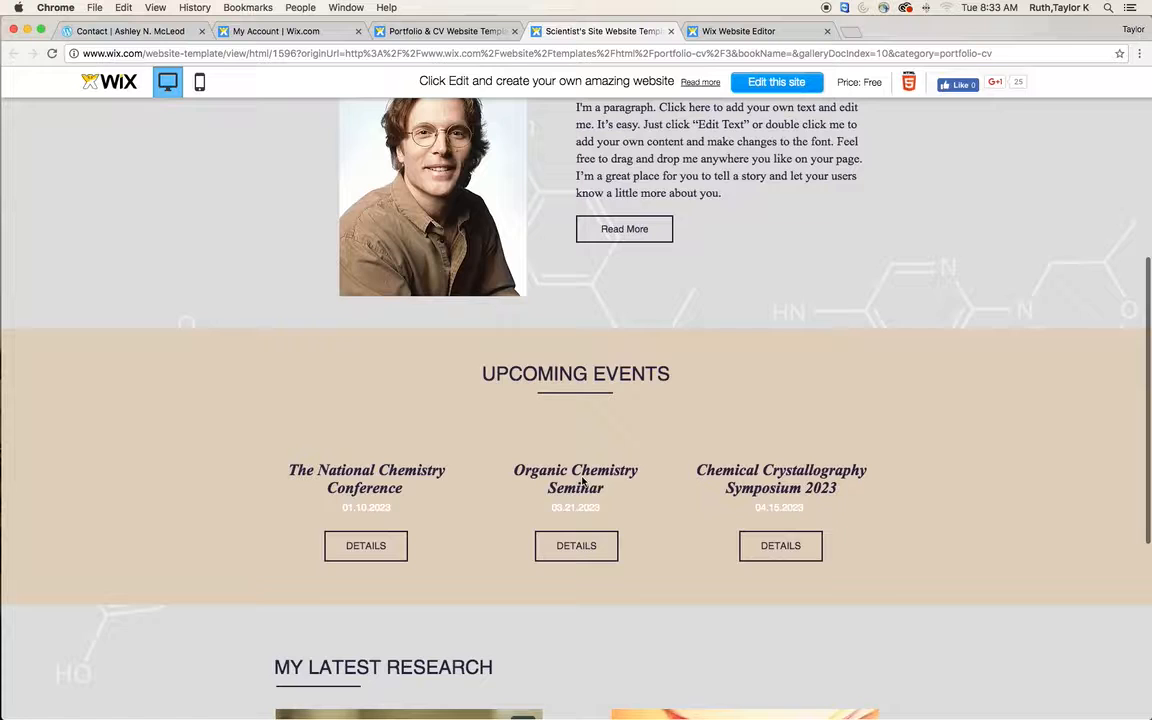
pyautogui.scroll(4, 582, 482)
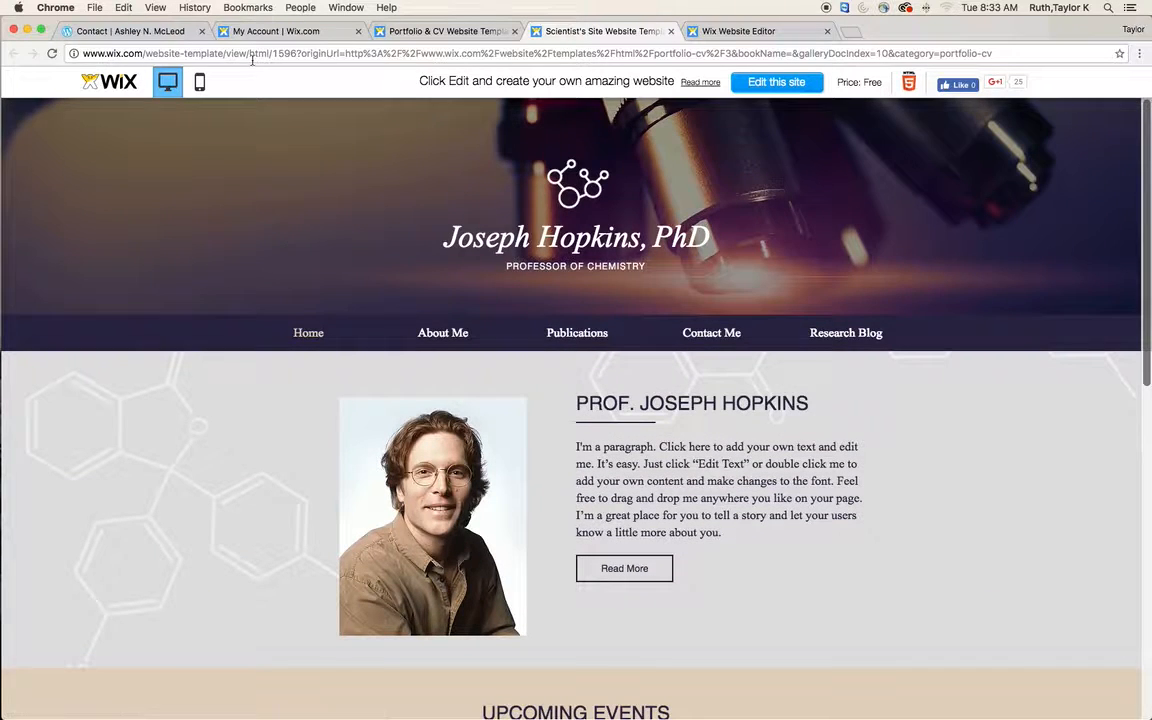
# Preview the Scientist's Site template in its mobile version and look through the page.
pyautogui.click(201, 85)
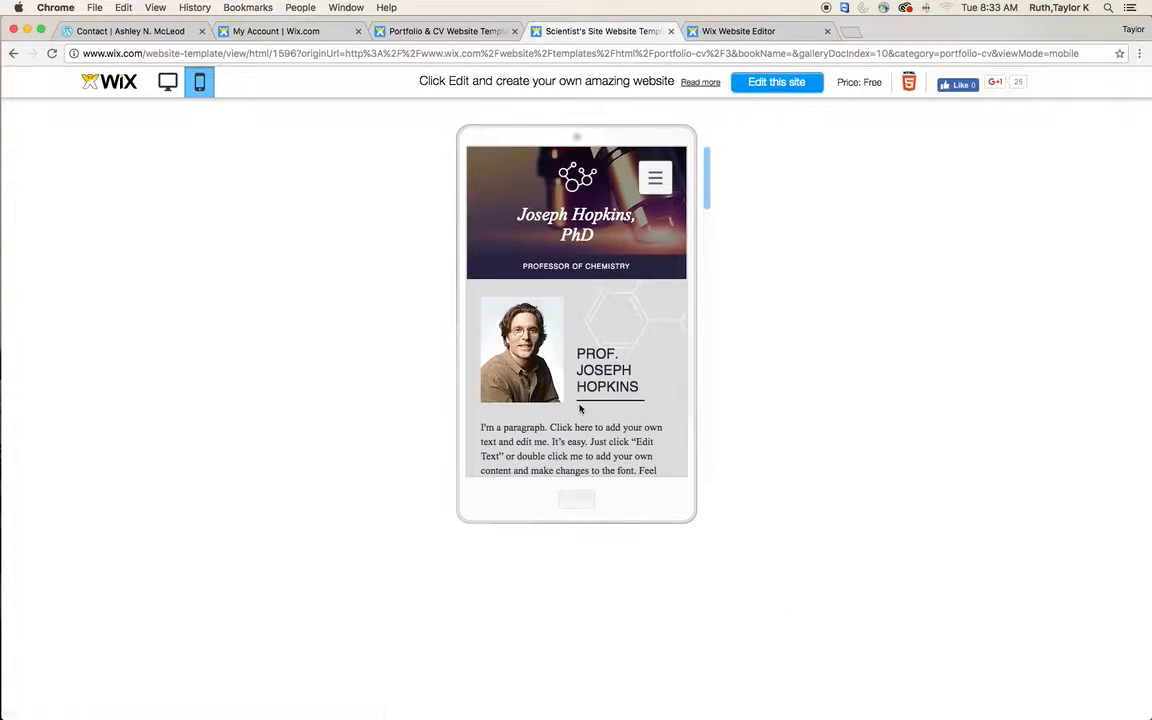
pyautogui.scroll(-10, 580, 405)
pyautogui.scroll(-2, 580, 405)
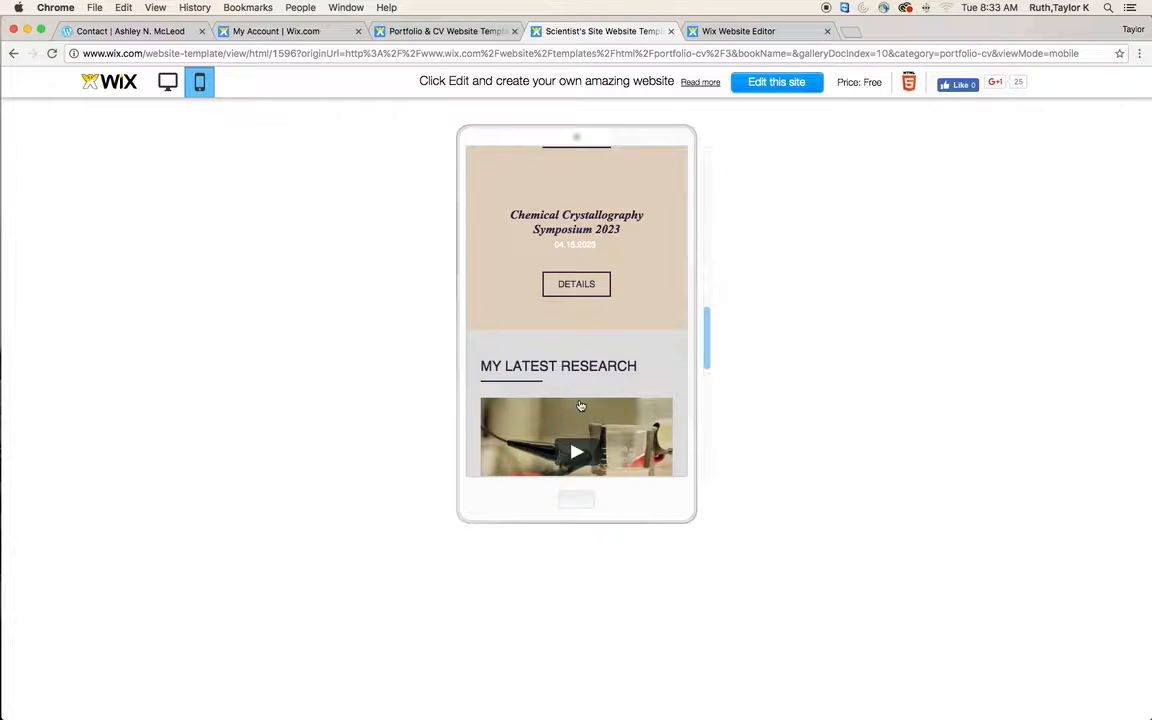
pyautogui.scroll(-1, 580, 405)
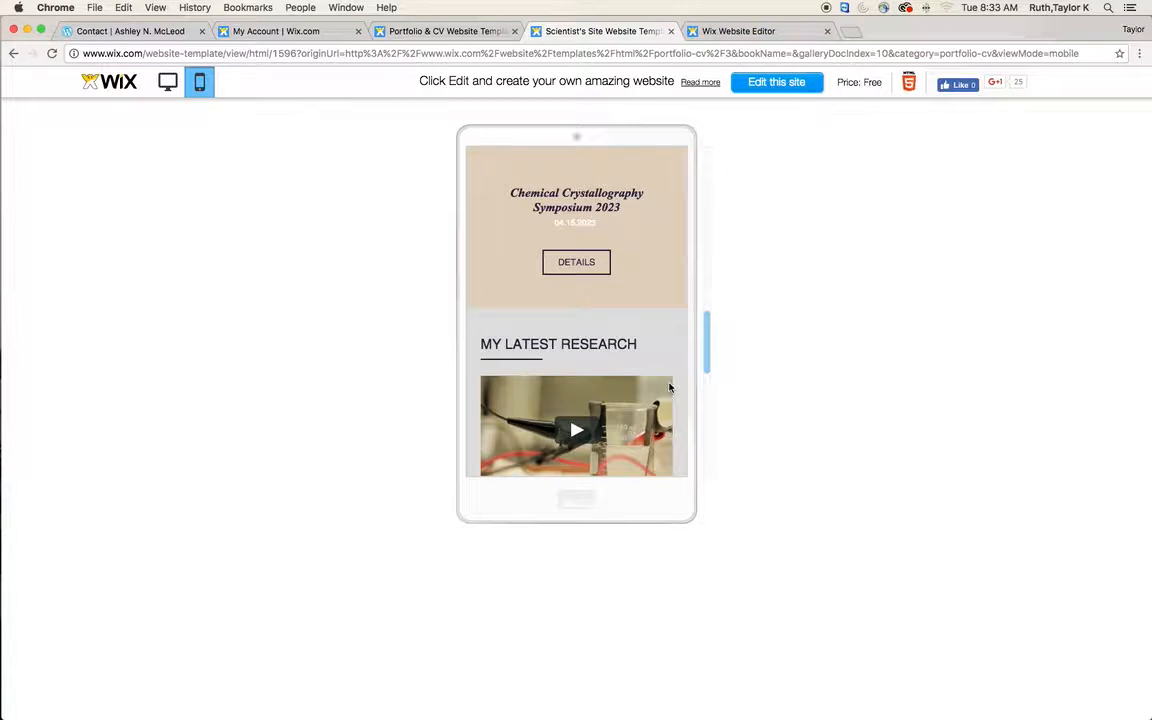
pyautogui.scroll(8, 670, 388)
pyautogui.moveTo(707, 321); pyautogui.dragTo(718, 147)
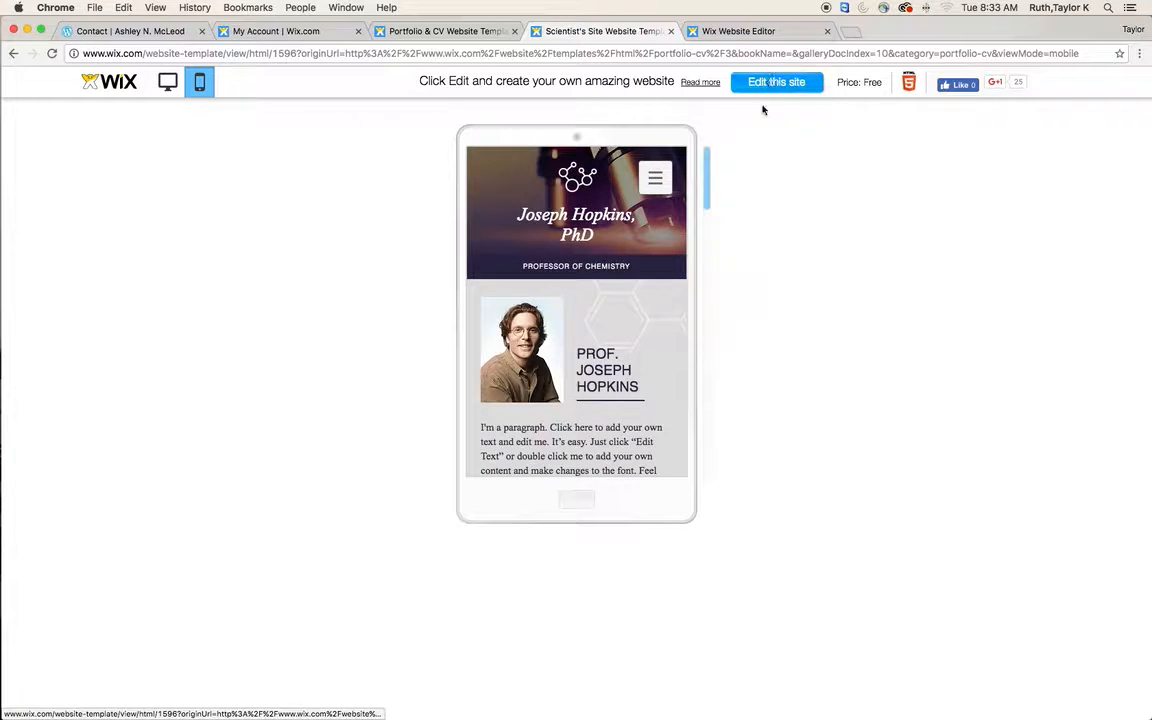
# Switch to the personal site open in the Wix Website Editor and clear the page list and floating editing tools from view.
pyautogui.click(759, 32)
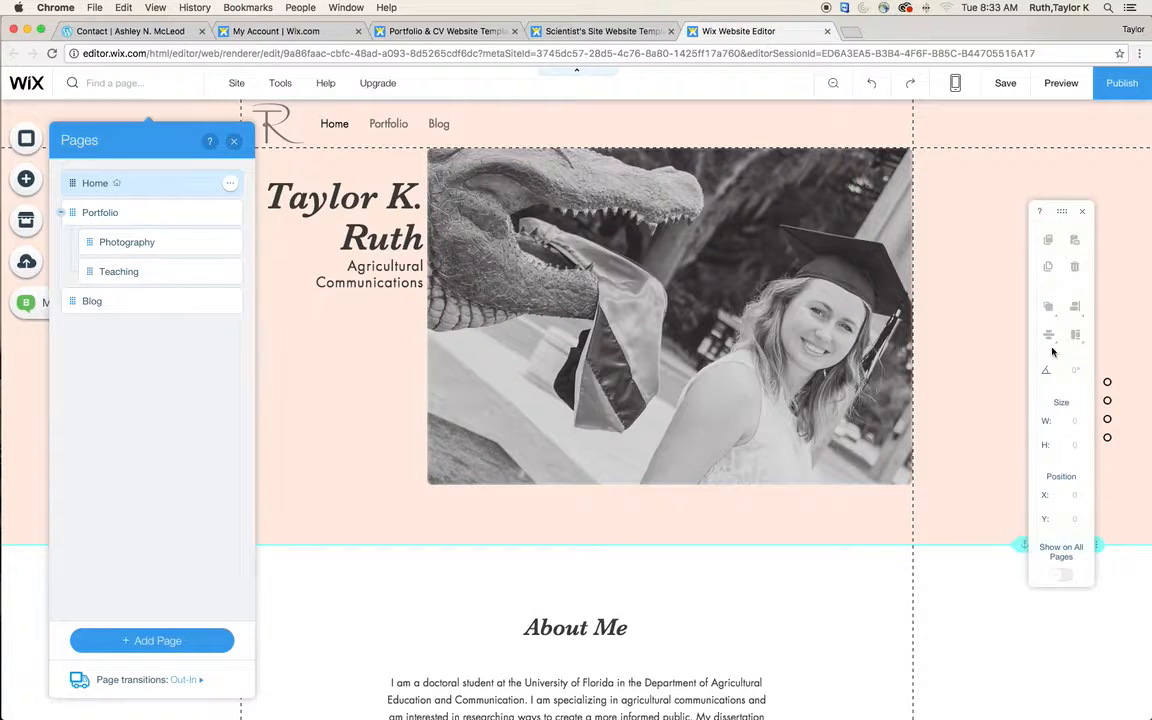
pyautogui.click(234, 142)
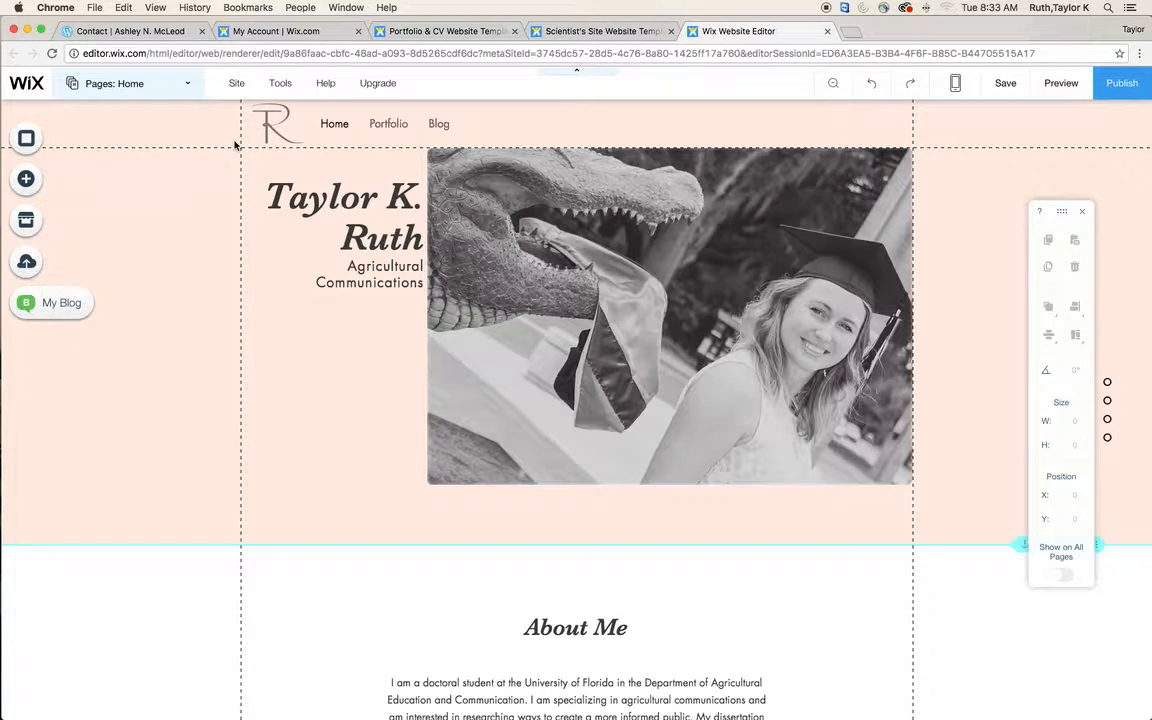
pyautogui.click(1081, 211)
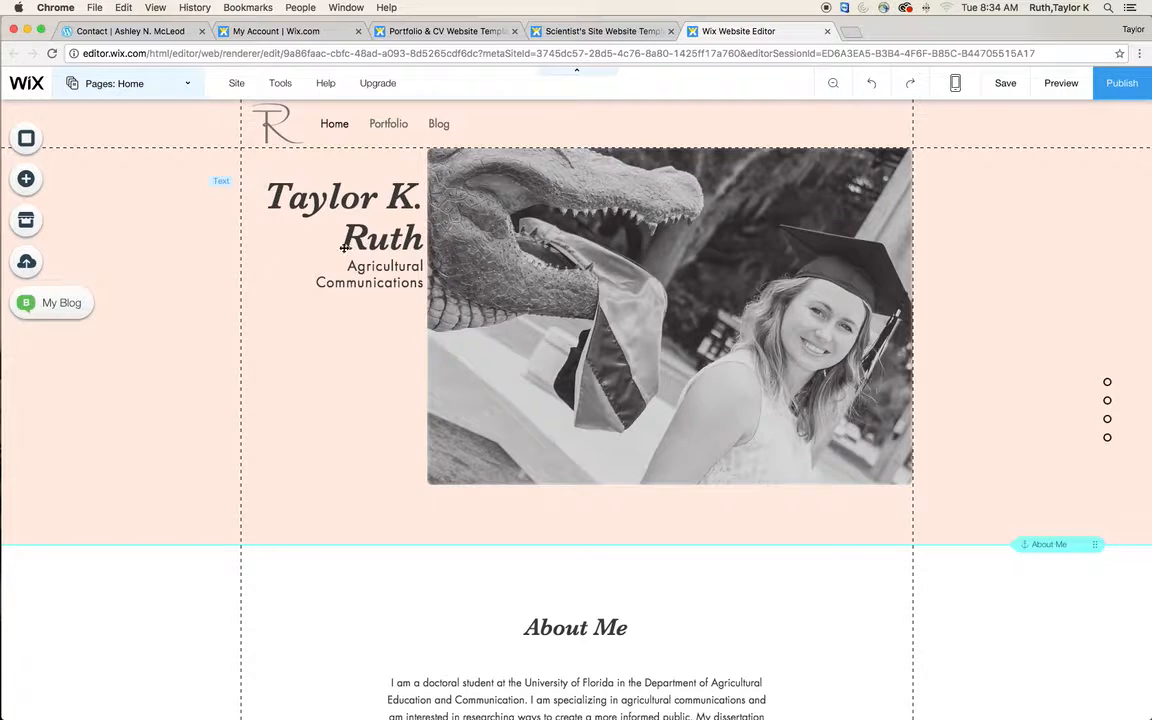
# Review the Home page's About Me, Work Experience, Education and Contact Me sections, including the contact form.
pyautogui.scroll(-3, 822, 589)
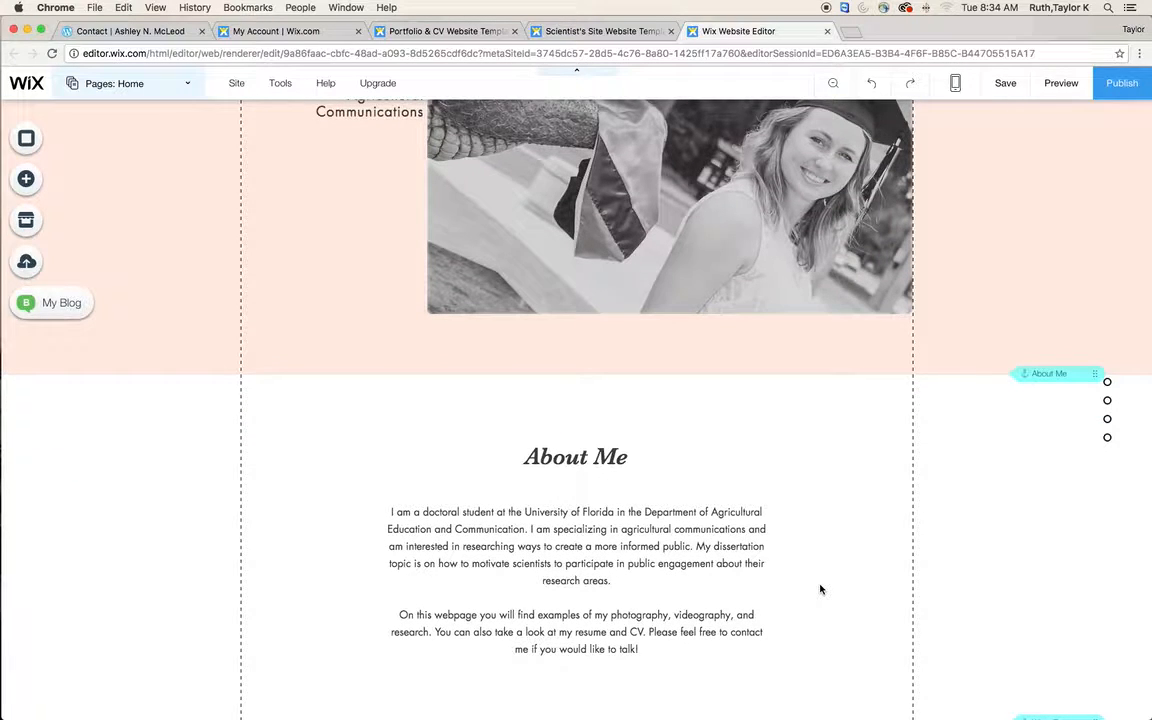
pyautogui.scroll(-7, 820, 589)
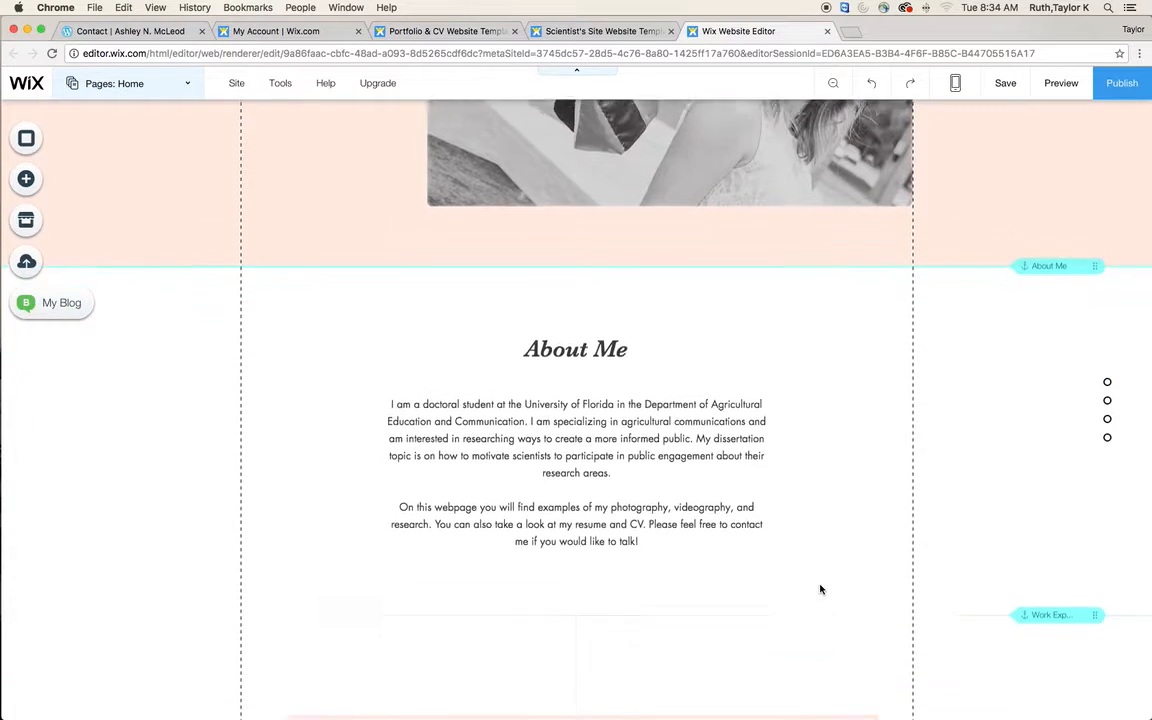
pyautogui.scroll(-13, 820, 589)
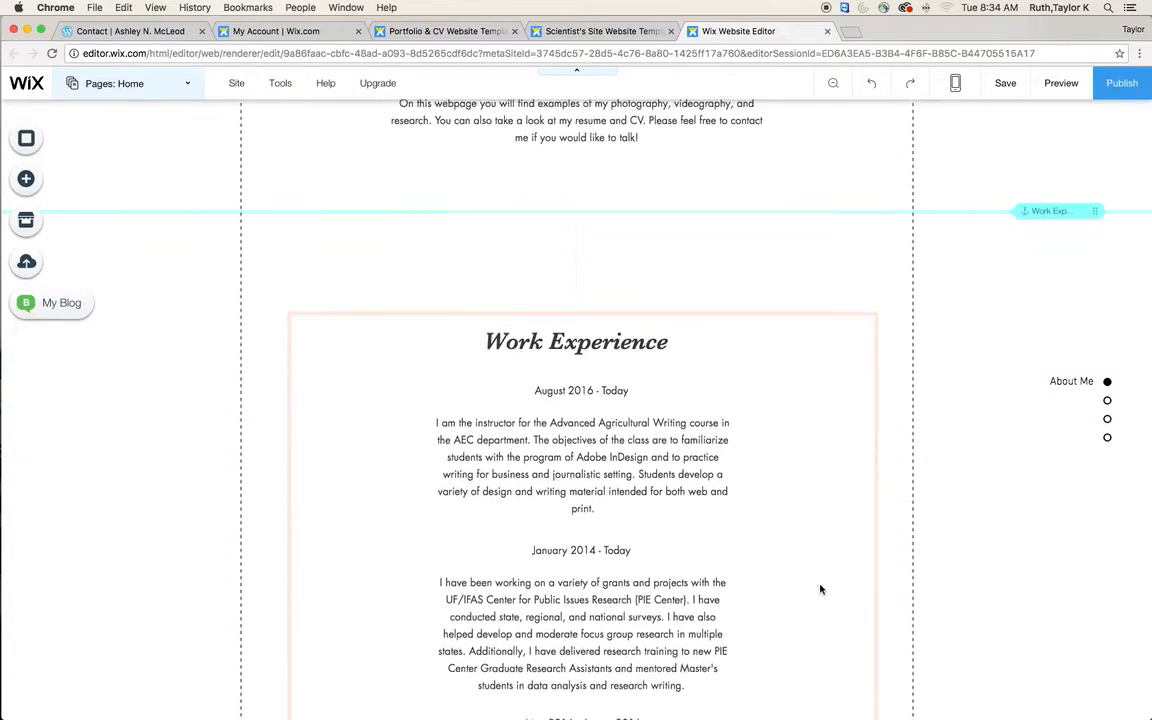
pyautogui.scroll(-11, 820, 589)
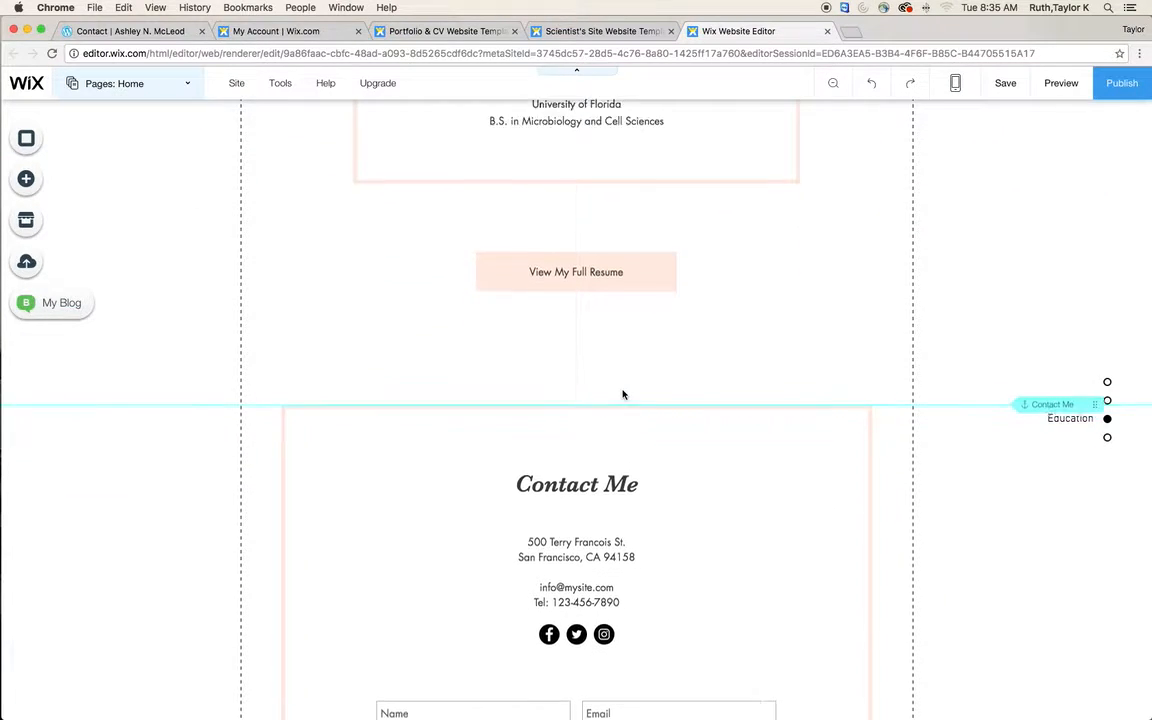
pyautogui.scroll(-3, 622, 393)
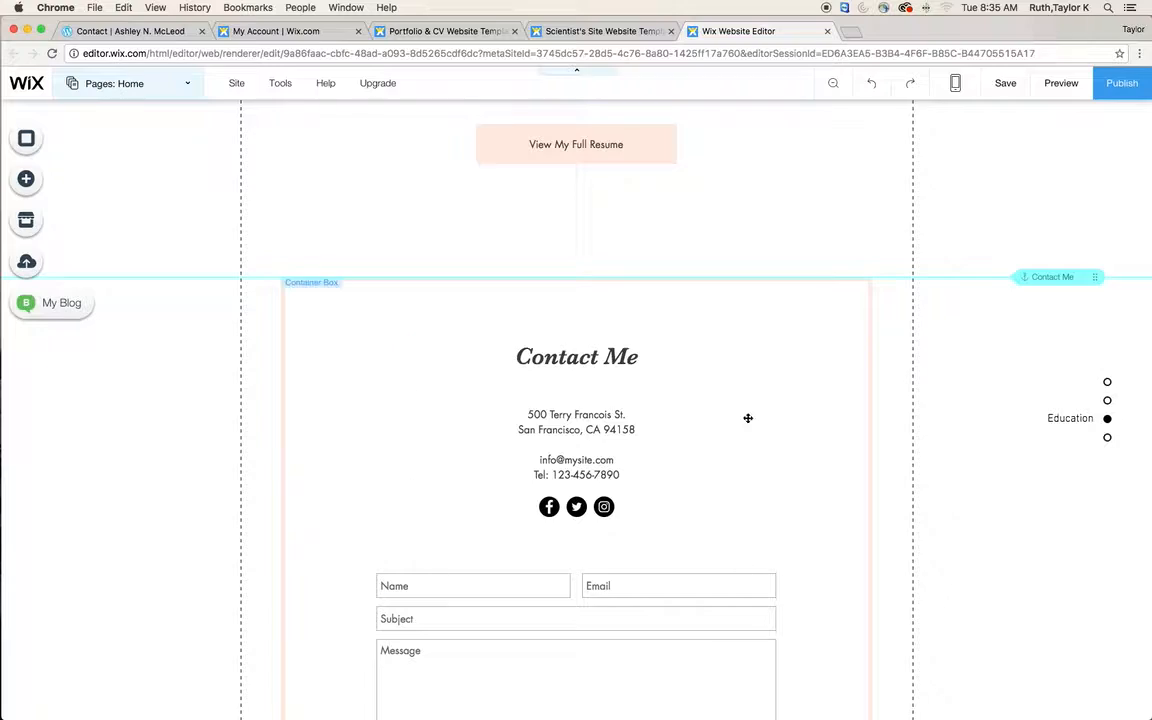
pyautogui.scroll(-5, 625, 525)
pyautogui.scroll(9, 626, 526)
pyautogui.scroll(15, 626, 526)
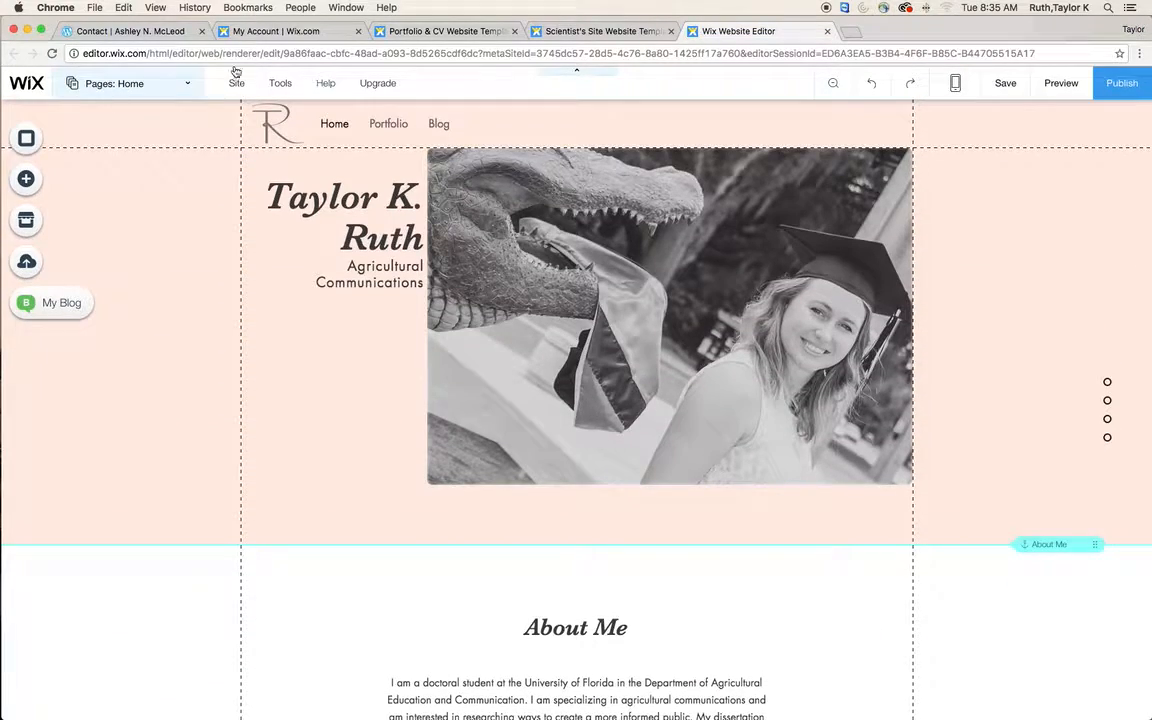
# From the Portfolio page, add a new page named Design and nest it under Portfolio between Photography and Teaching.
pyautogui.click(184, 87)
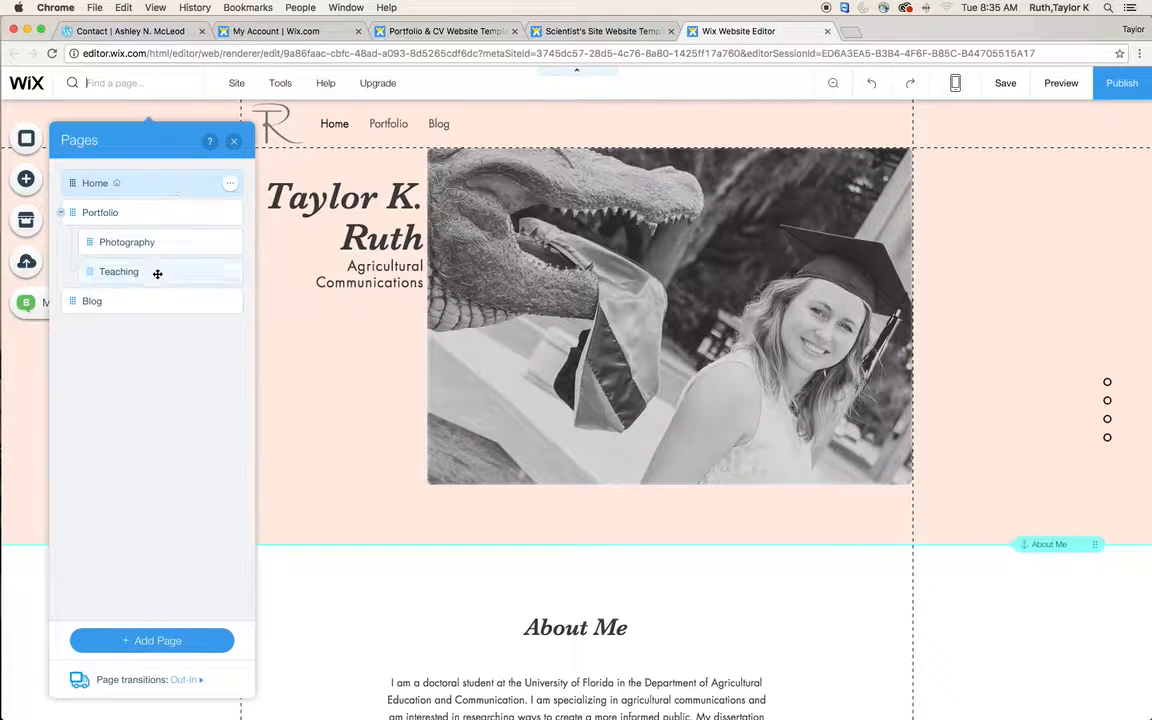
pyautogui.click(101, 214)
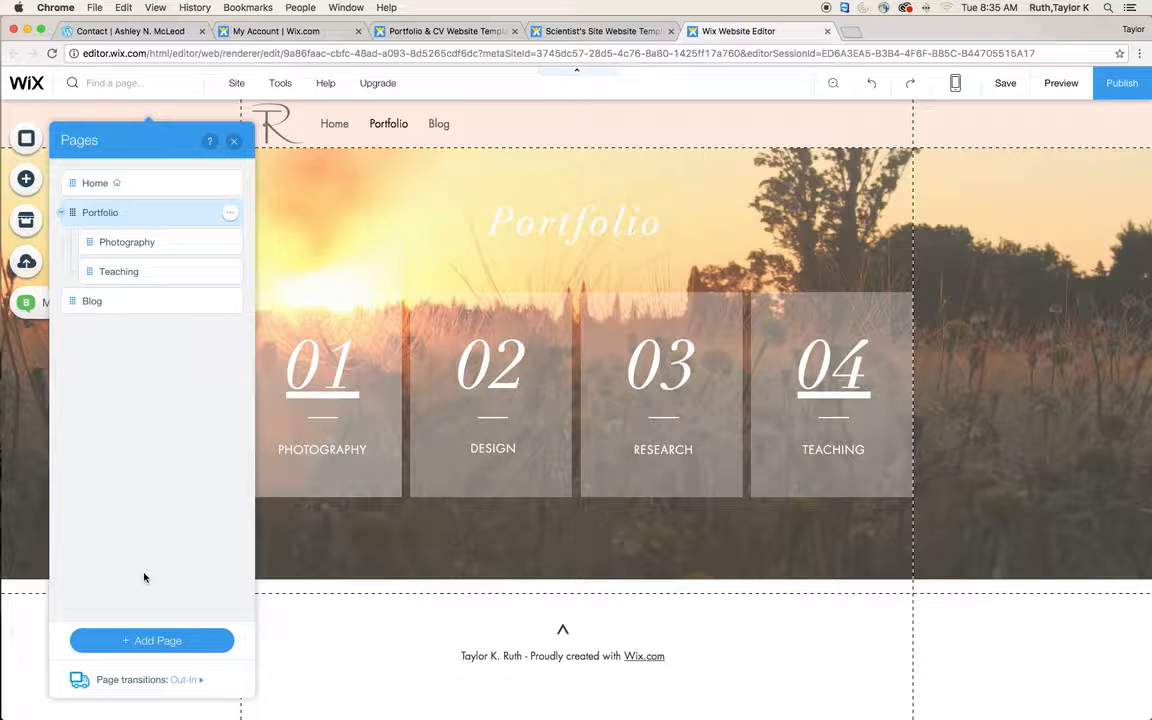
pyautogui.click(175, 643)
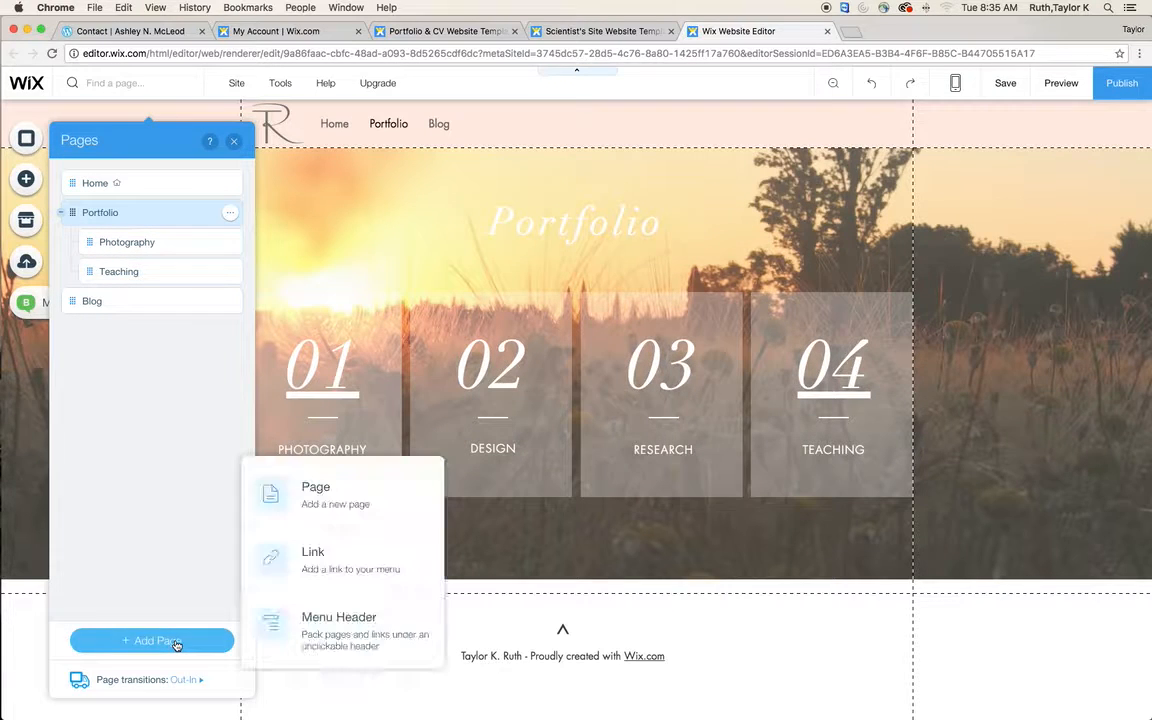
pyautogui.click(345, 502)
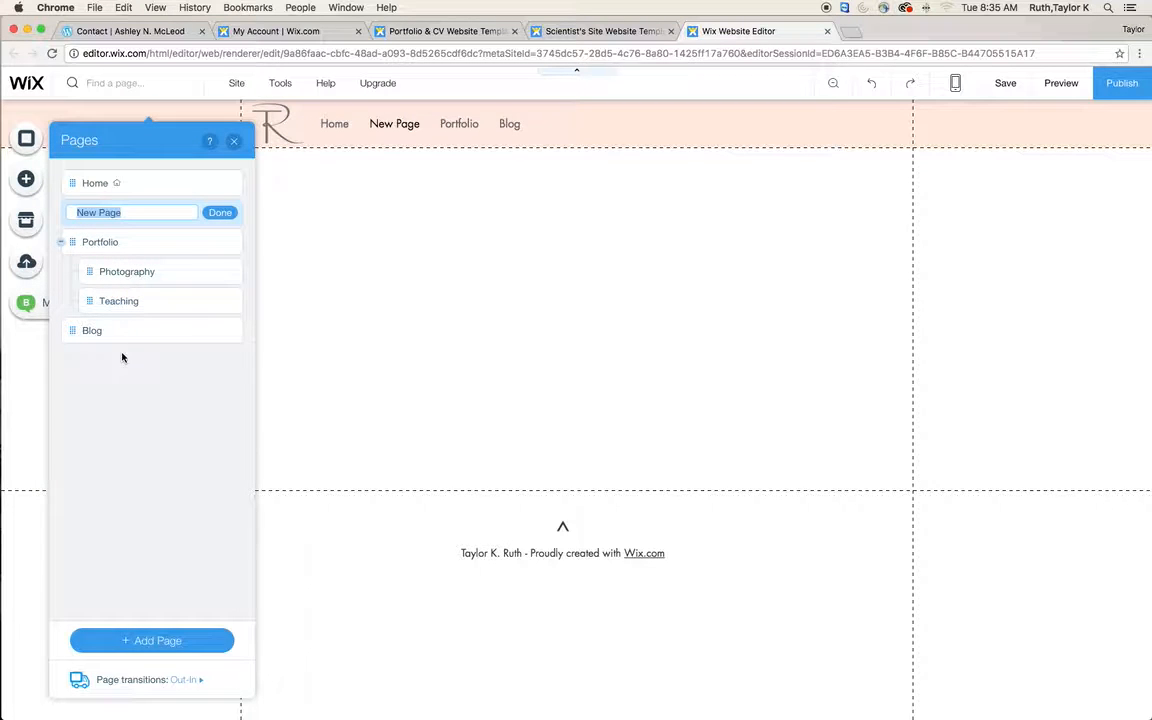
pyautogui.write('Design')
pyautogui.click(231, 214)
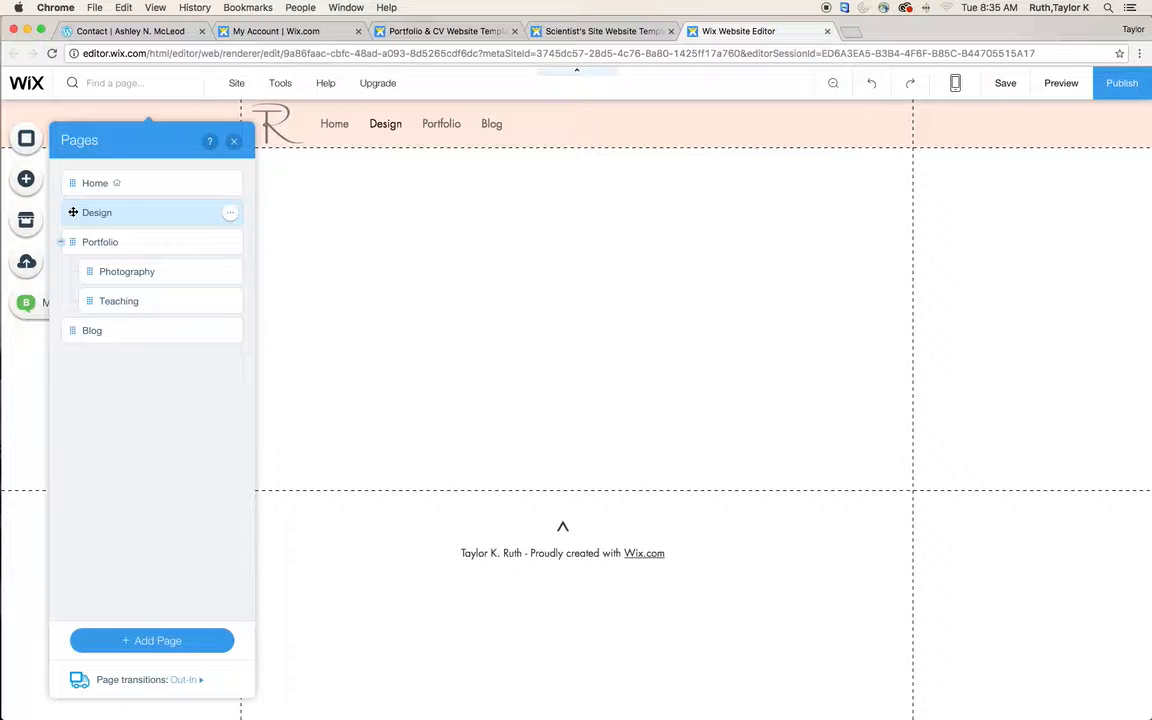
pyautogui.moveTo(72, 212); pyautogui.dragTo(98, 265)
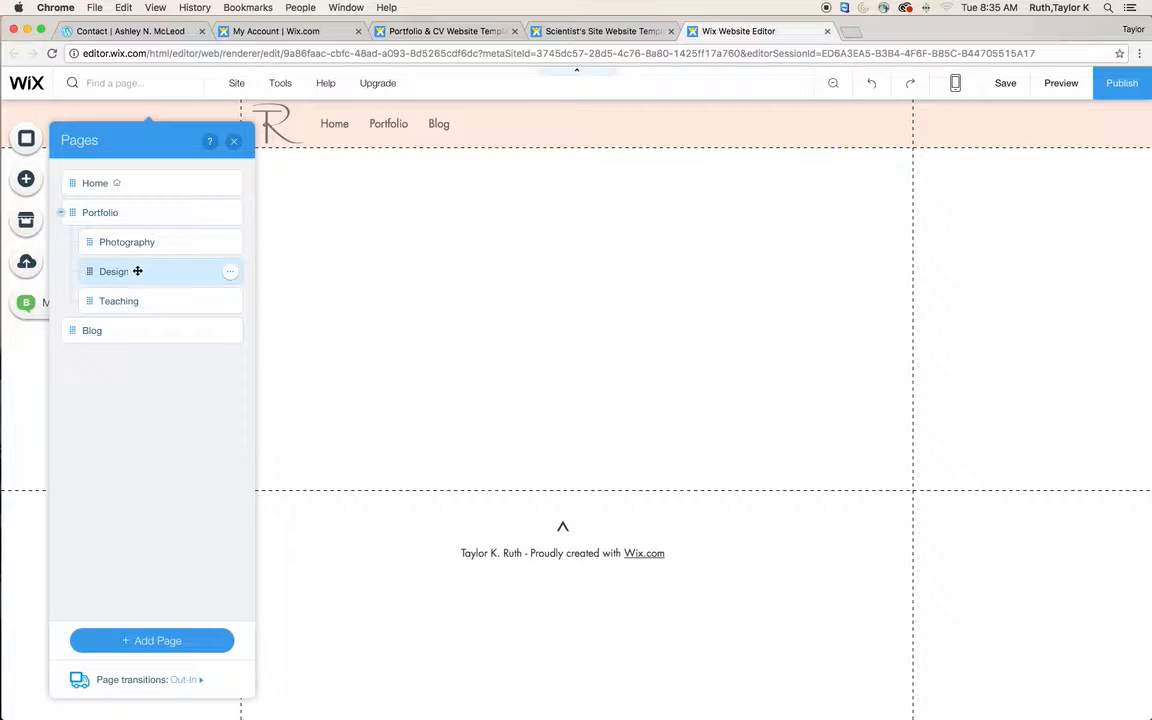
# Close the page list and look through the gallery and slideshow designs available for the Design page.
pyautogui.click(520, 316)
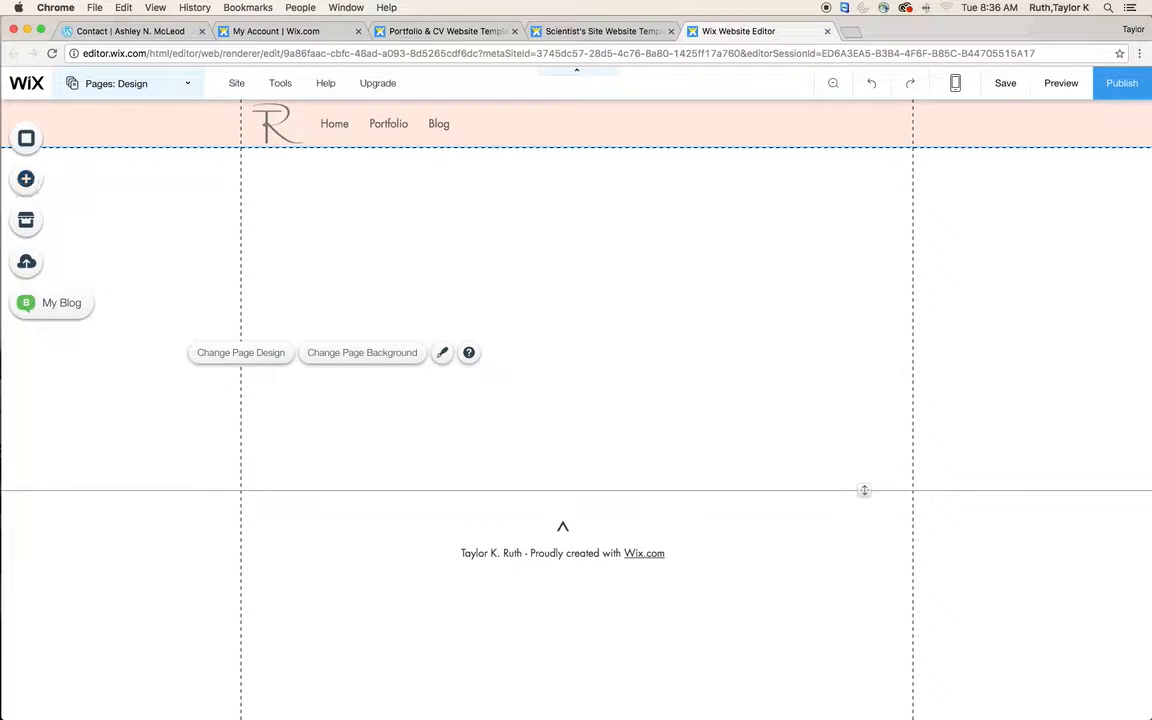
pyautogui.click(29, 188)
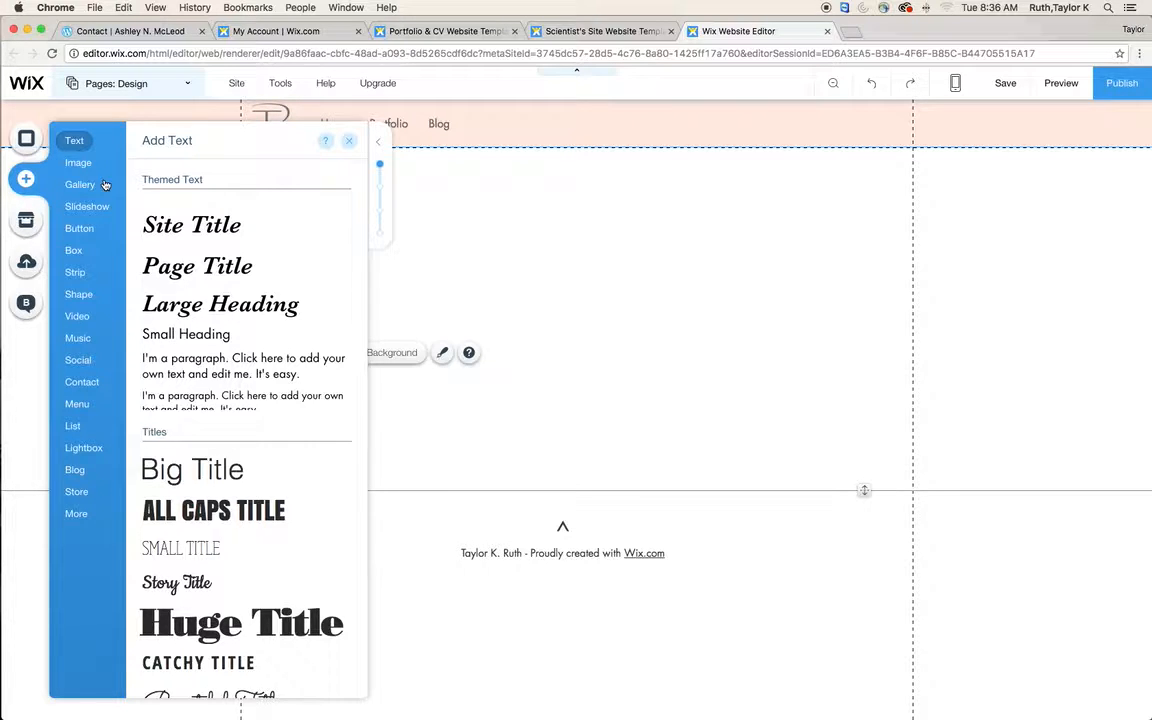
pyautogui.click(80, 185)
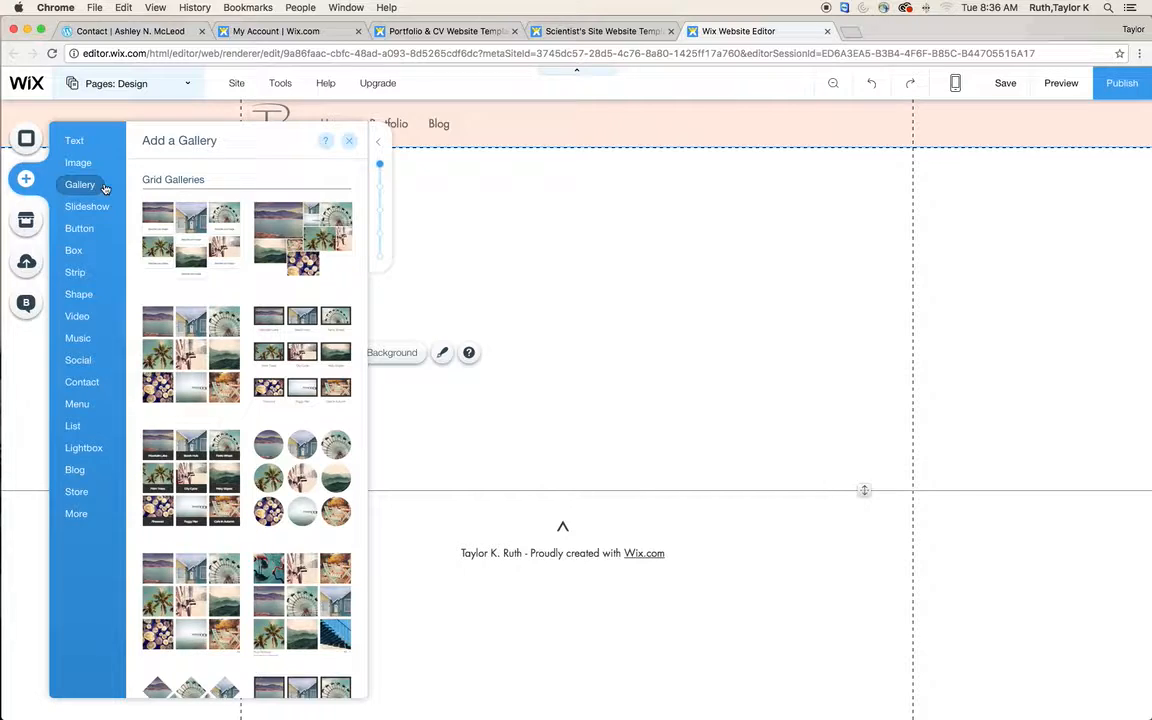
pyautogui.click(87, 206)
pyautogui.scroll(-3, 250, 310)
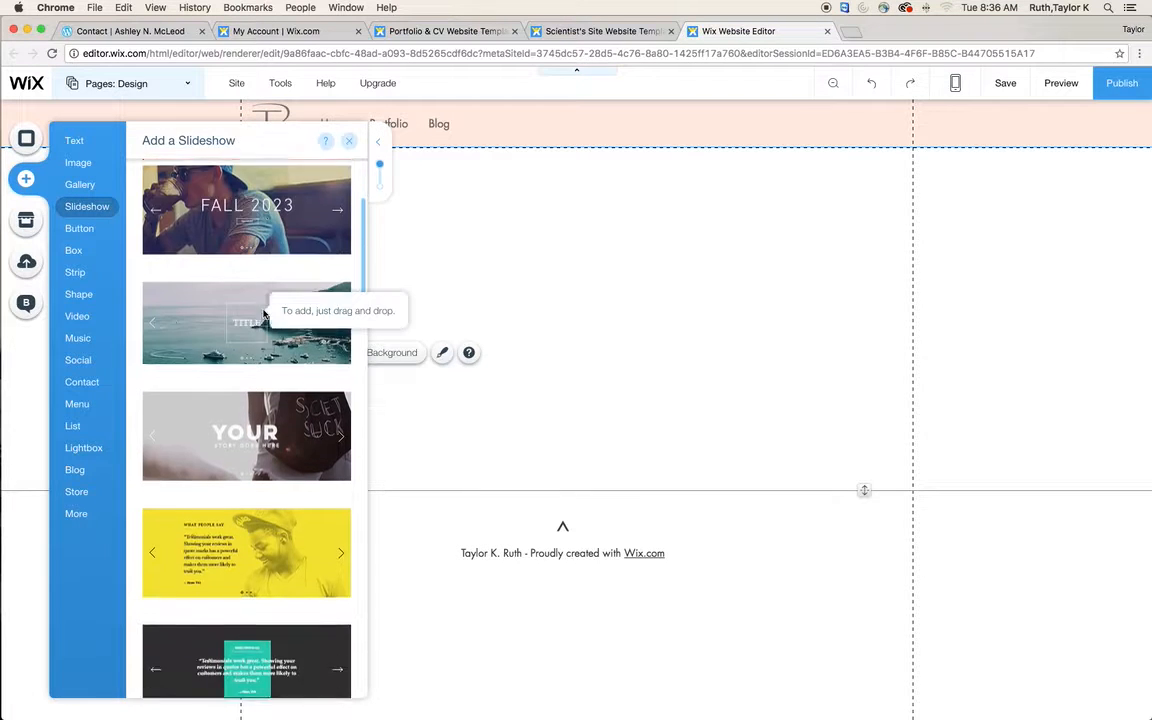
pyautogui.scroll(-12, 263, 313)
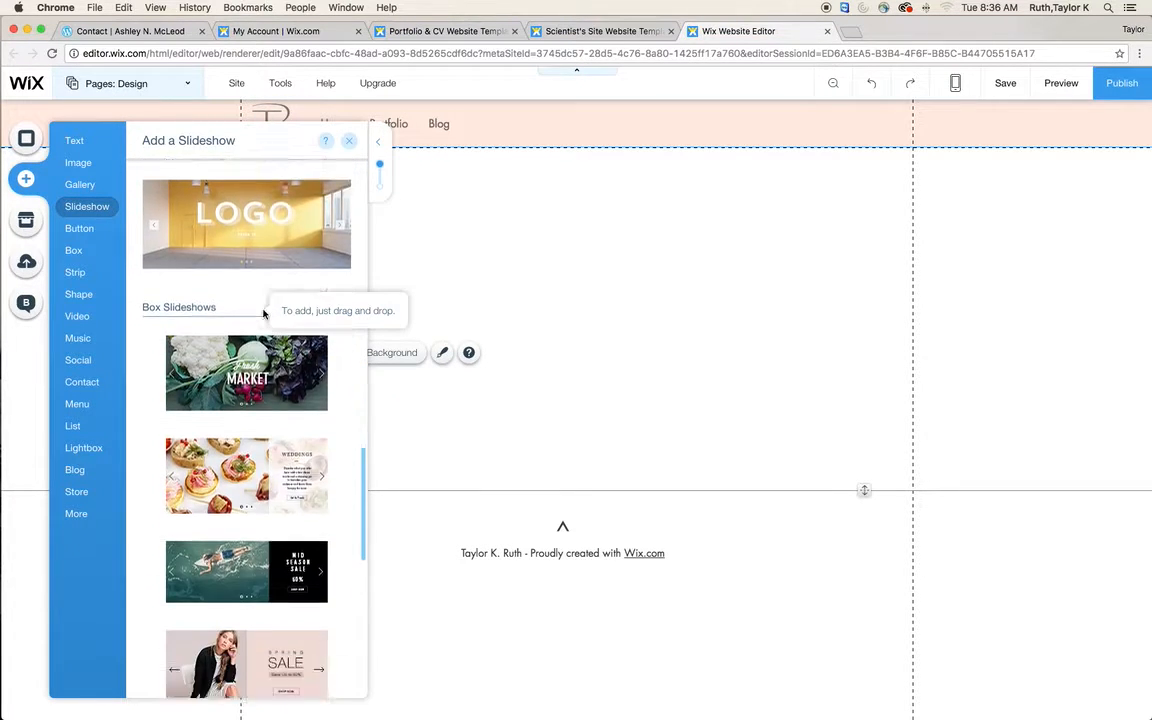
pyautogui.scroll(-10, 263, 313)
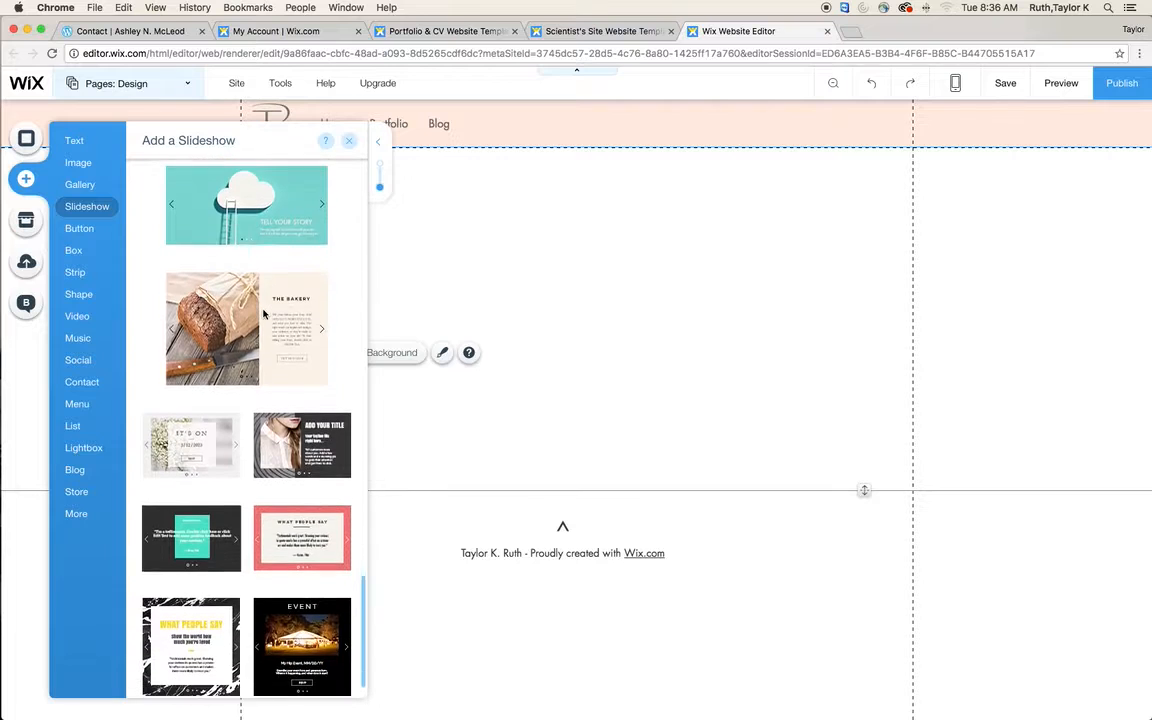
pyautogui.scroll(-1, 264, 314)
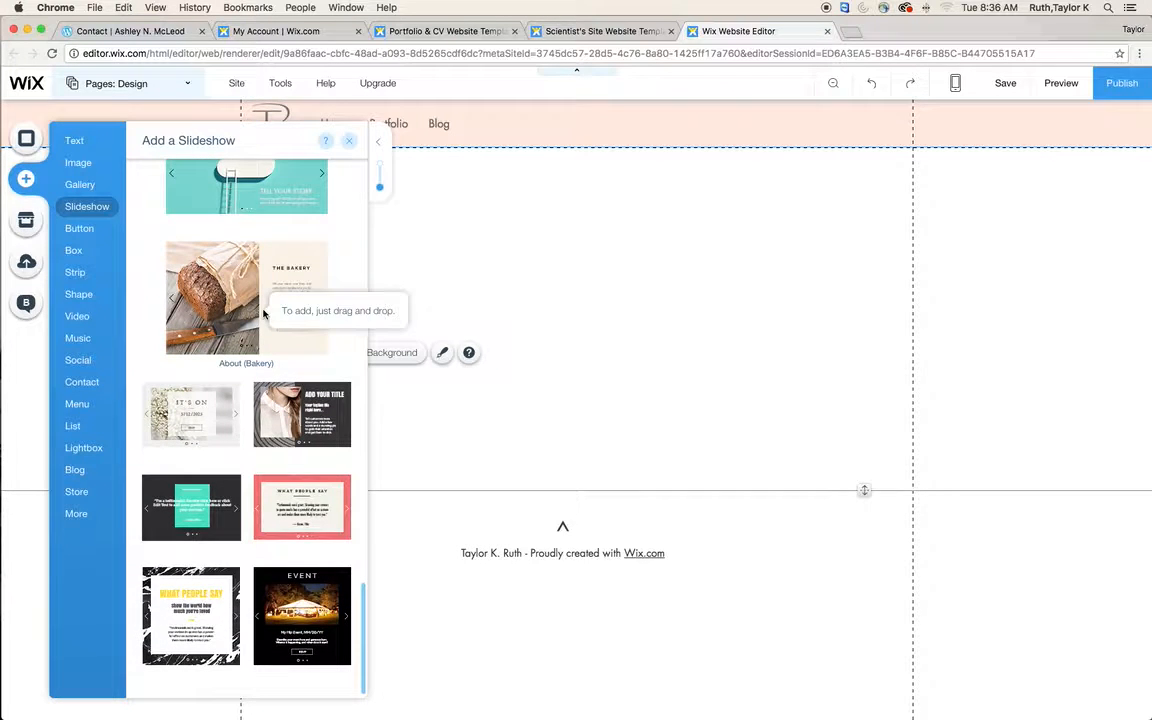
# Browse the strip designs and add the Services (Events & Parties) strip to the Design page.
pyautogui.moveTo(86, 273)
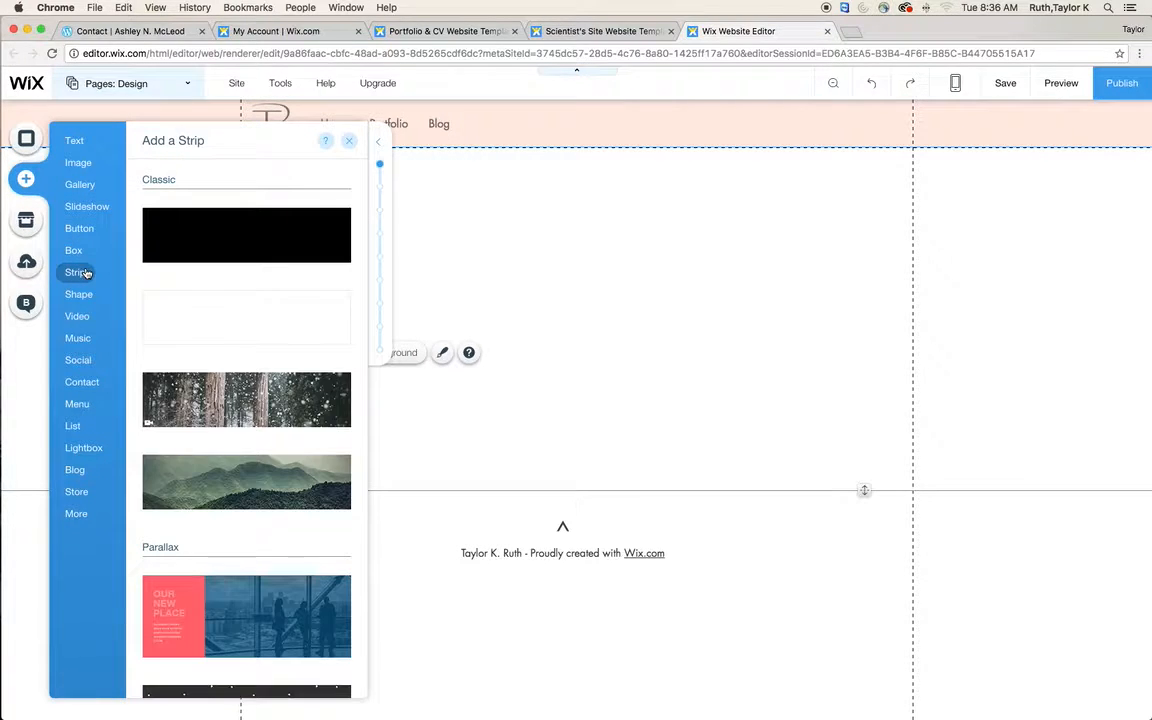
pyautogui.scroll(-5, 311, 339)
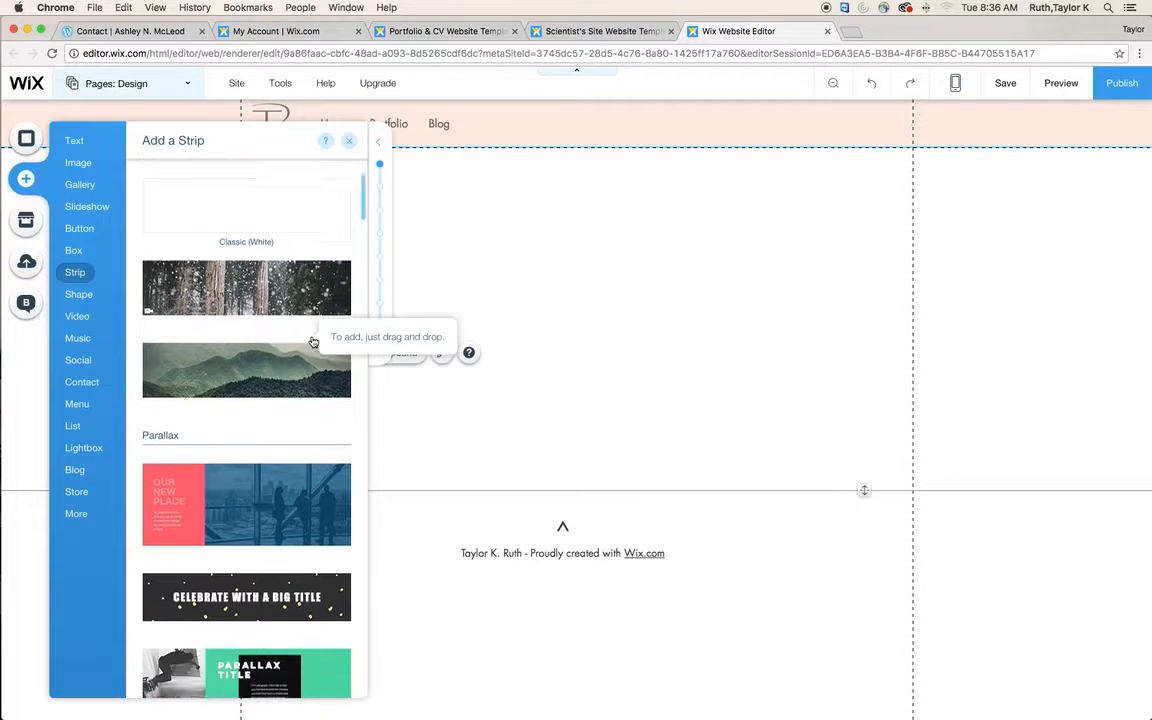
pyautogui.scroll(-15, 311, 340)
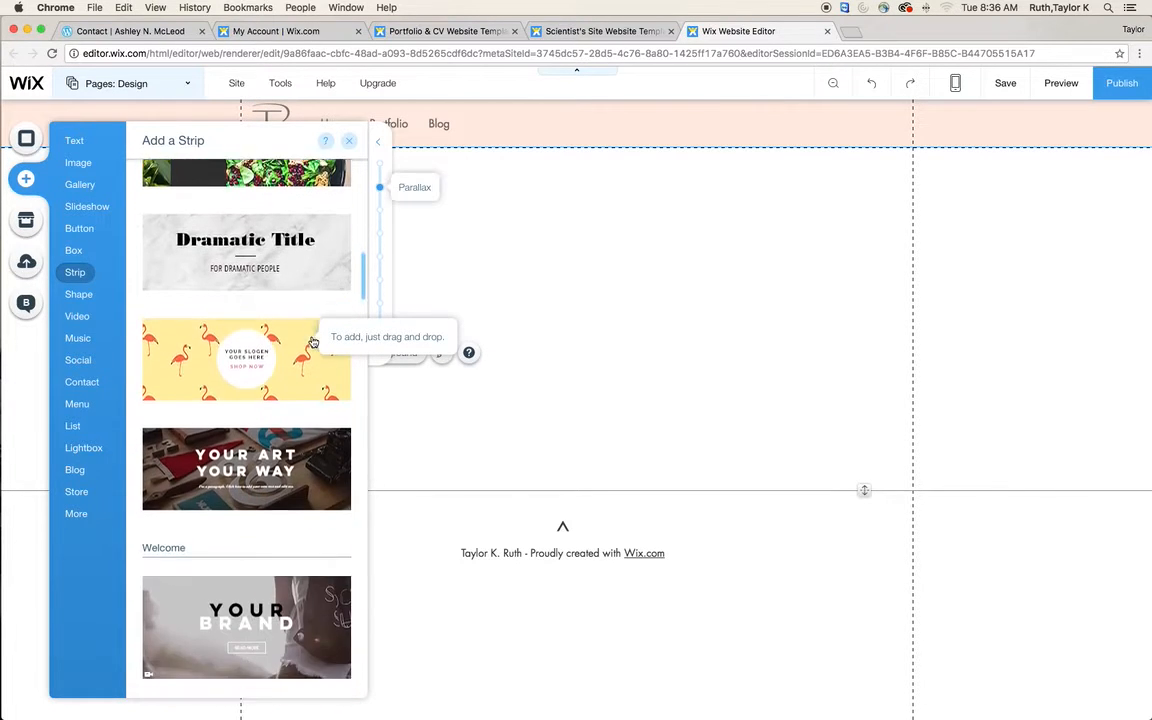
pyautogui.scroll(-15, 311, 340)
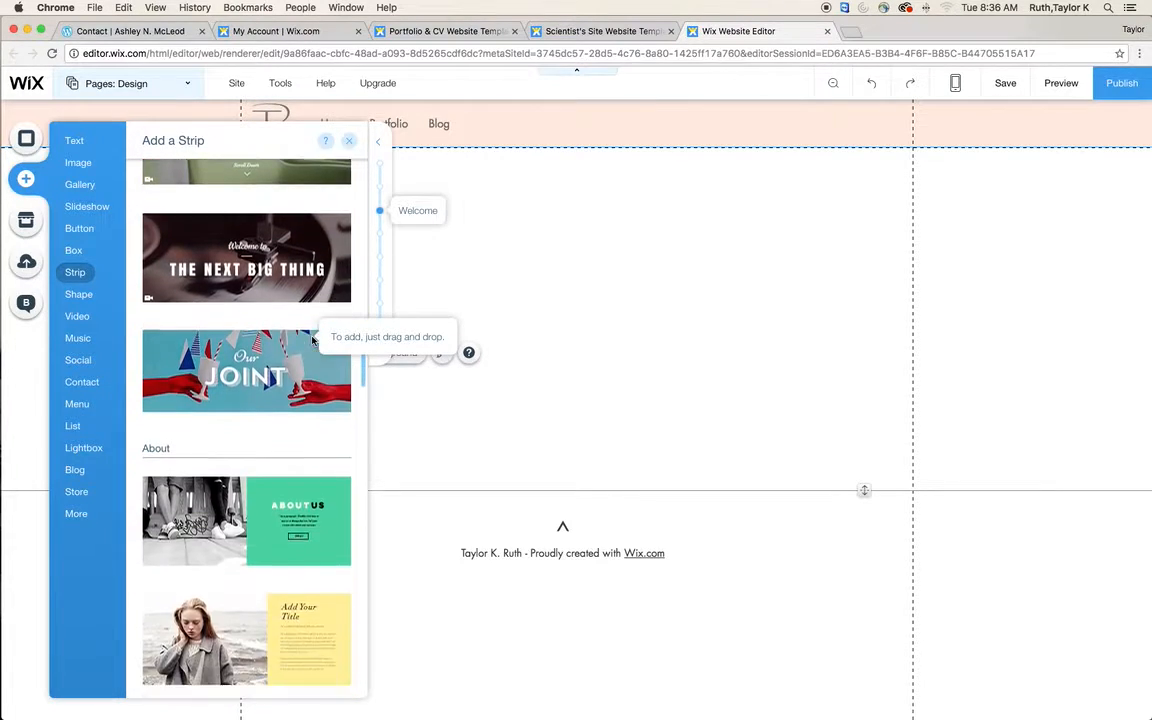
pyautogui.scroll(-15, 311, 340)
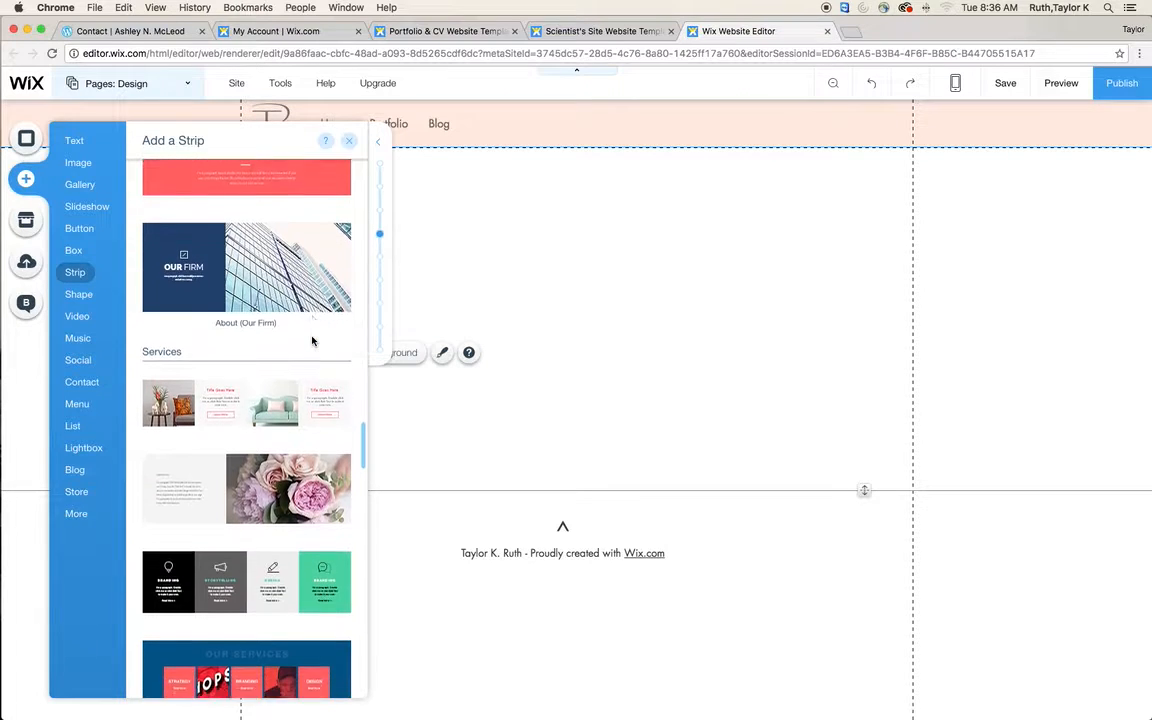
pyautogui.scroll(-5, 312, 341)
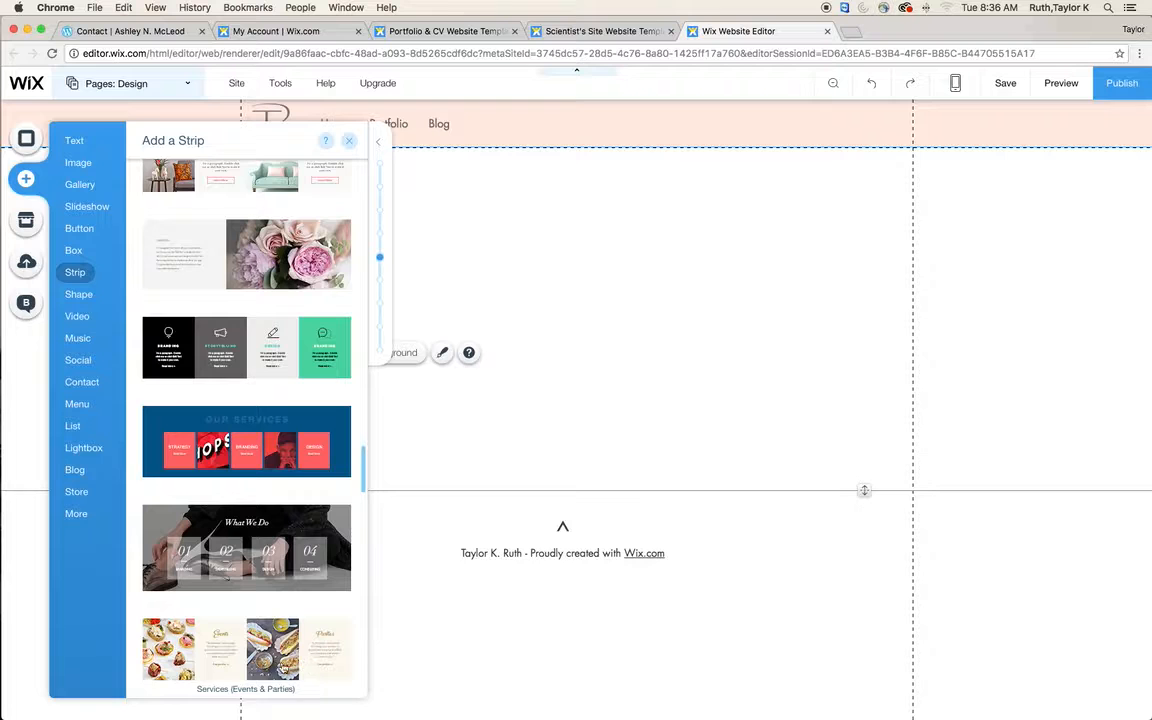
pyautogui.scroll(-3, 255, 598)
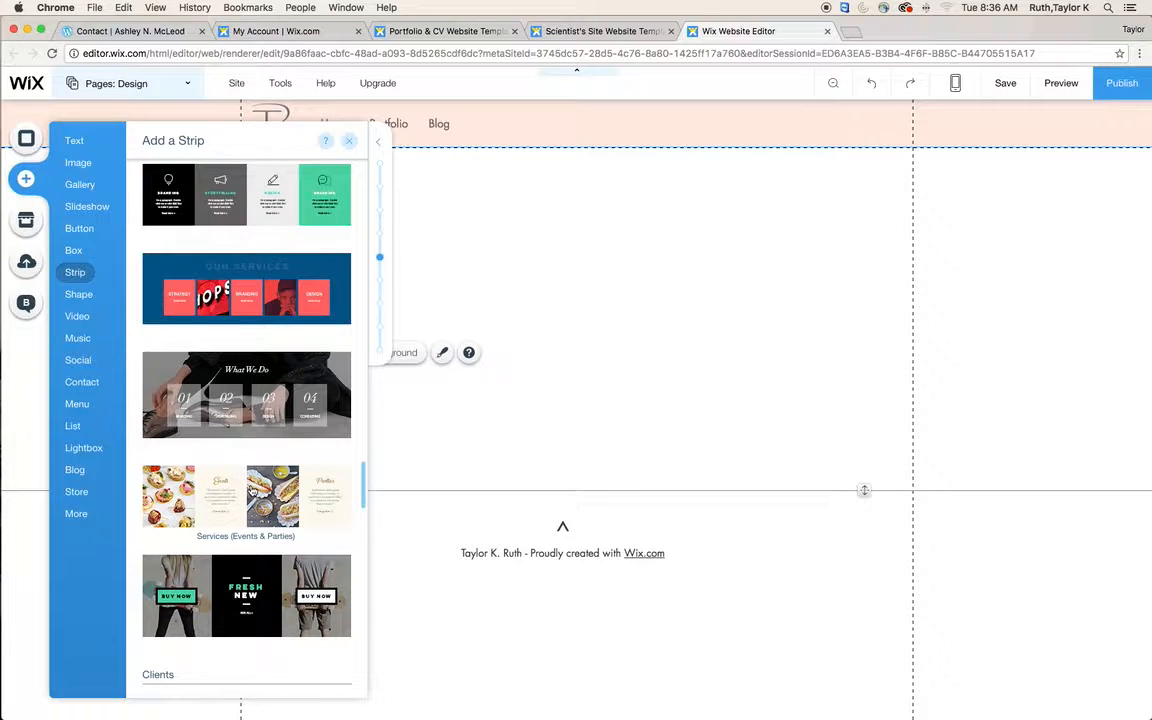
pyautogui.click(250, 494)
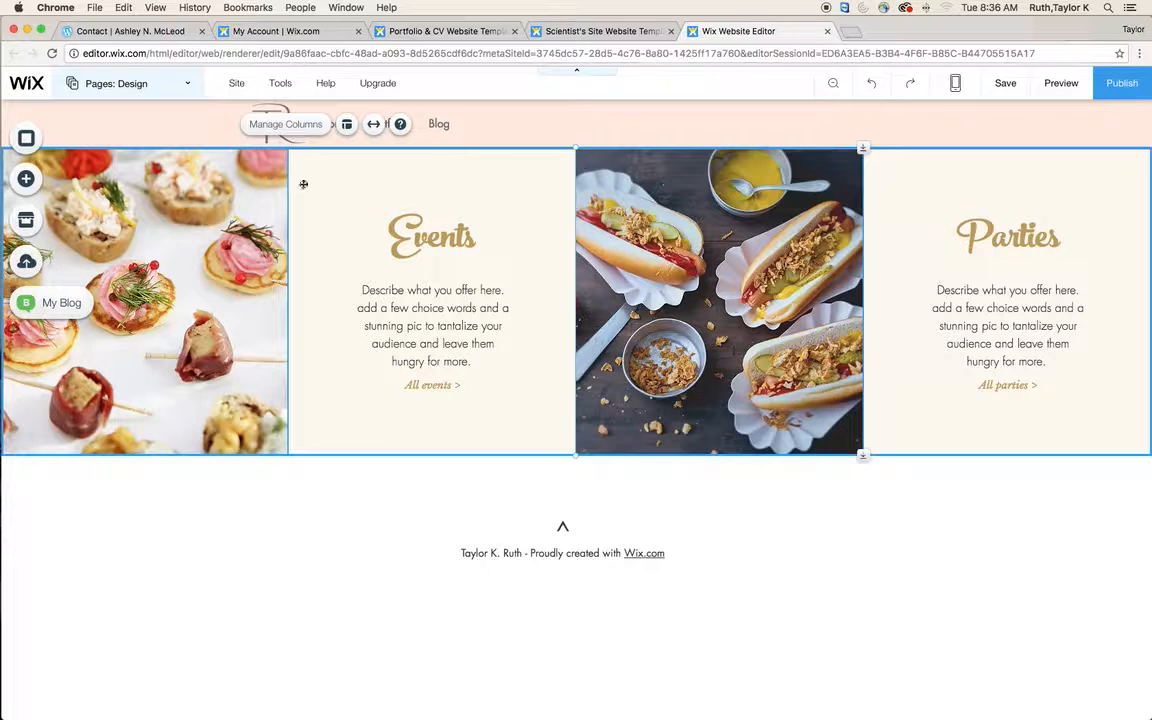
# Set the strip's column proportions to 22-22-22-34 and its column spacing to 11 px, then deselect the strip.
pyautogui.click(345, 125)
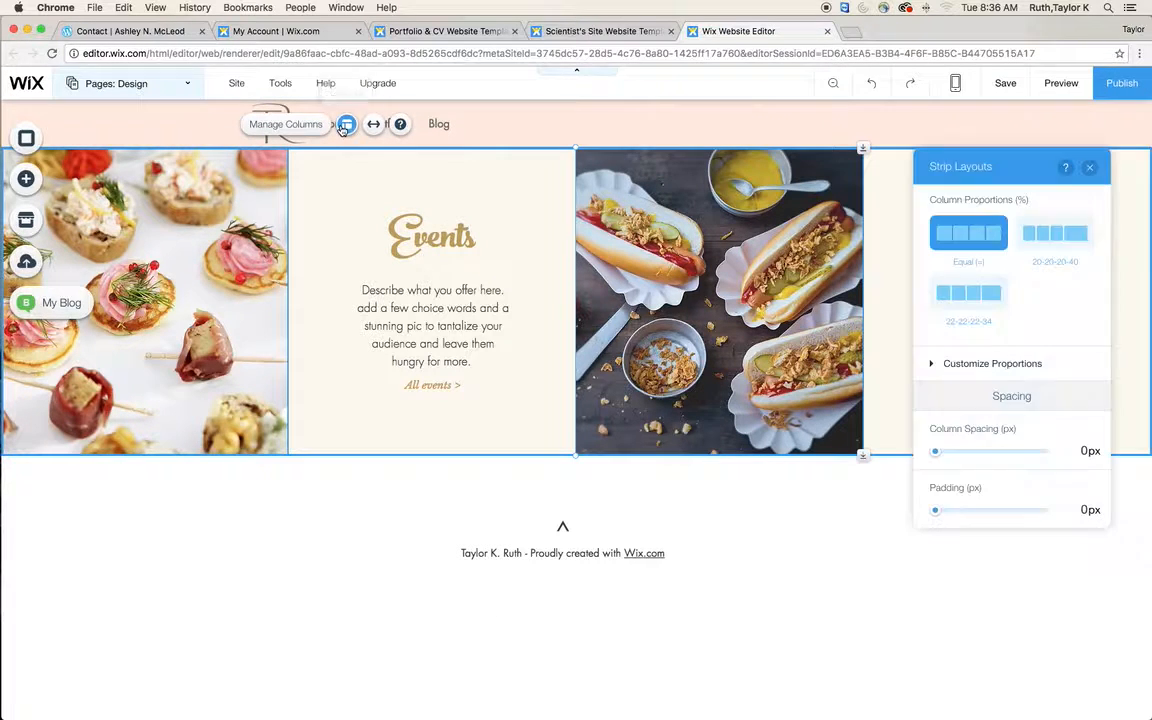
pyautogui.click(1042, 240)
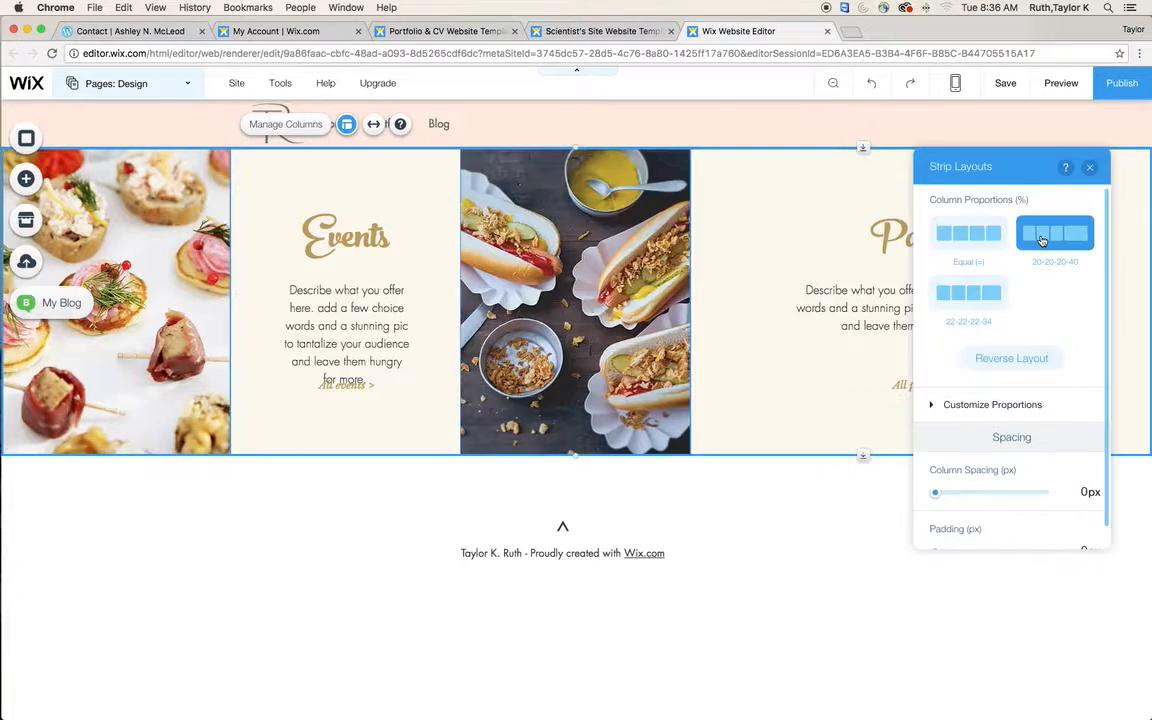
pyautogui.click(982, 292)
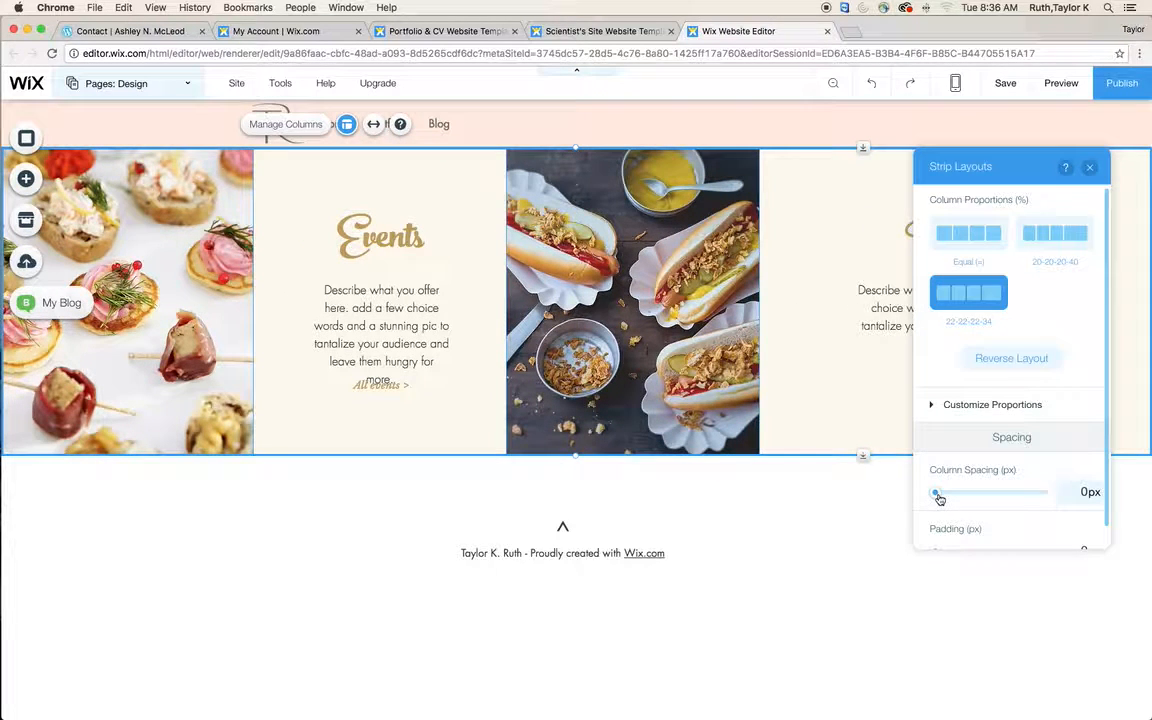
pyautogui.moveTo(939, 498)
pyautogui.mouseDown()
pyautogui.moveTo(1010, 498)
pyautogui.moveTo(948, 501)
pyautogui.mouseUp()
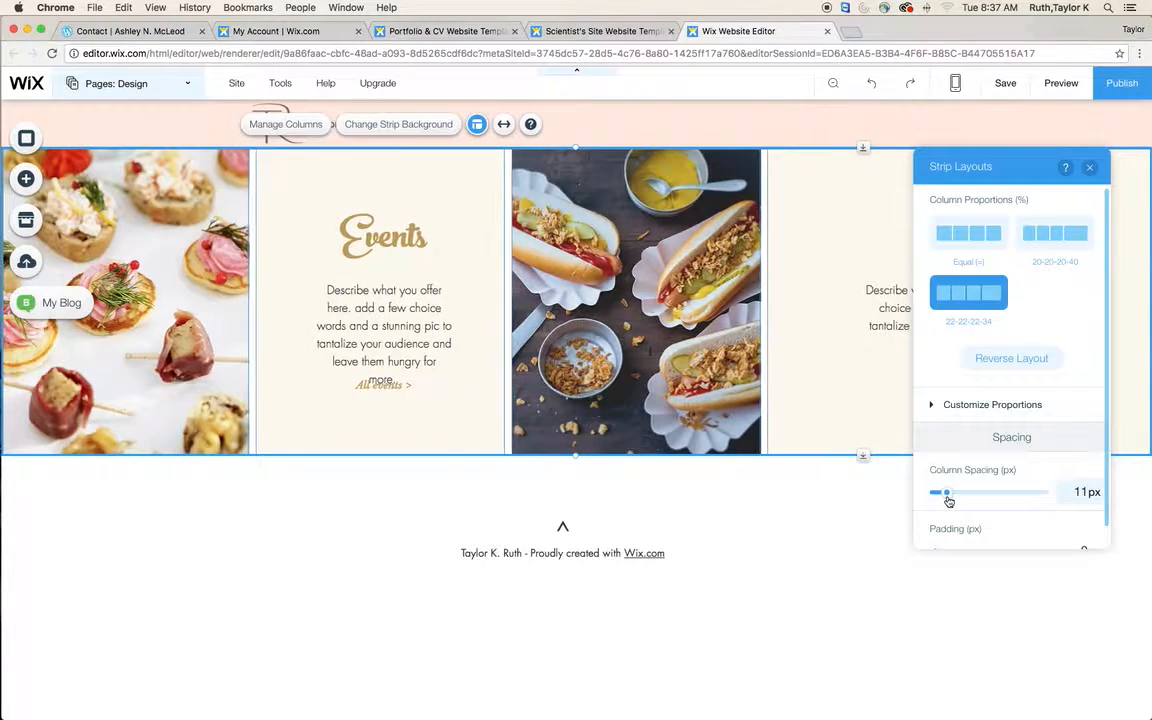
pyautogui.click(867, 508)
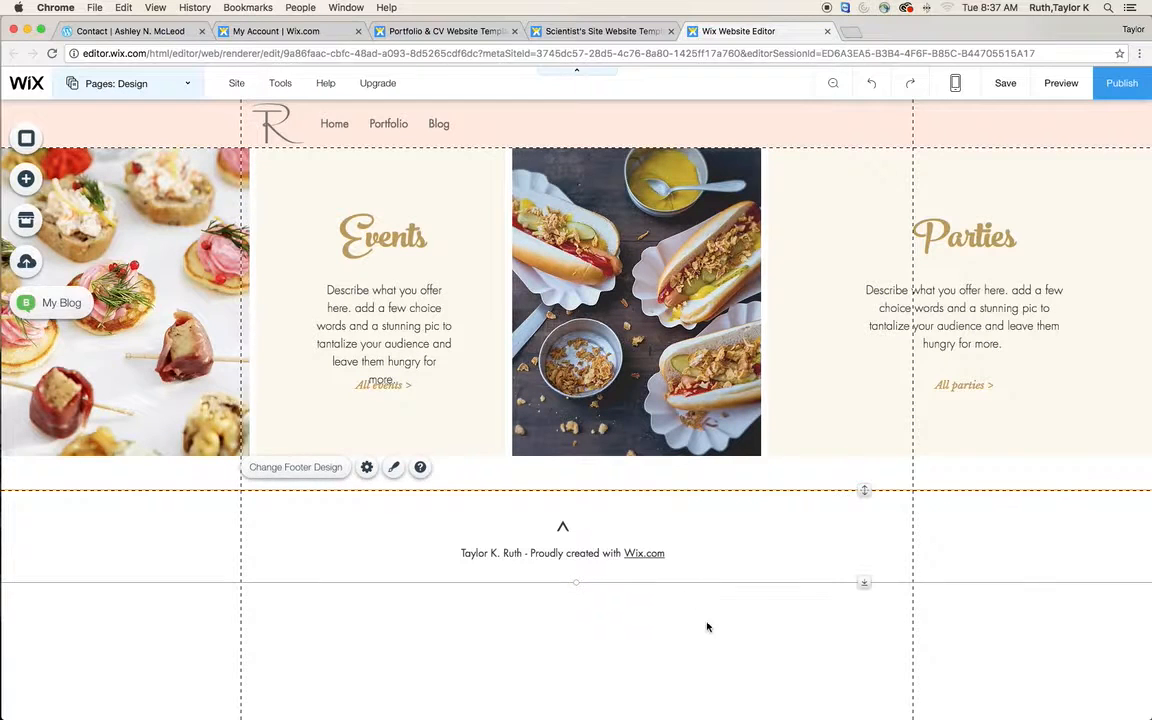
pyautogui.click(715, 636)
pyautogui.click(431, 548)
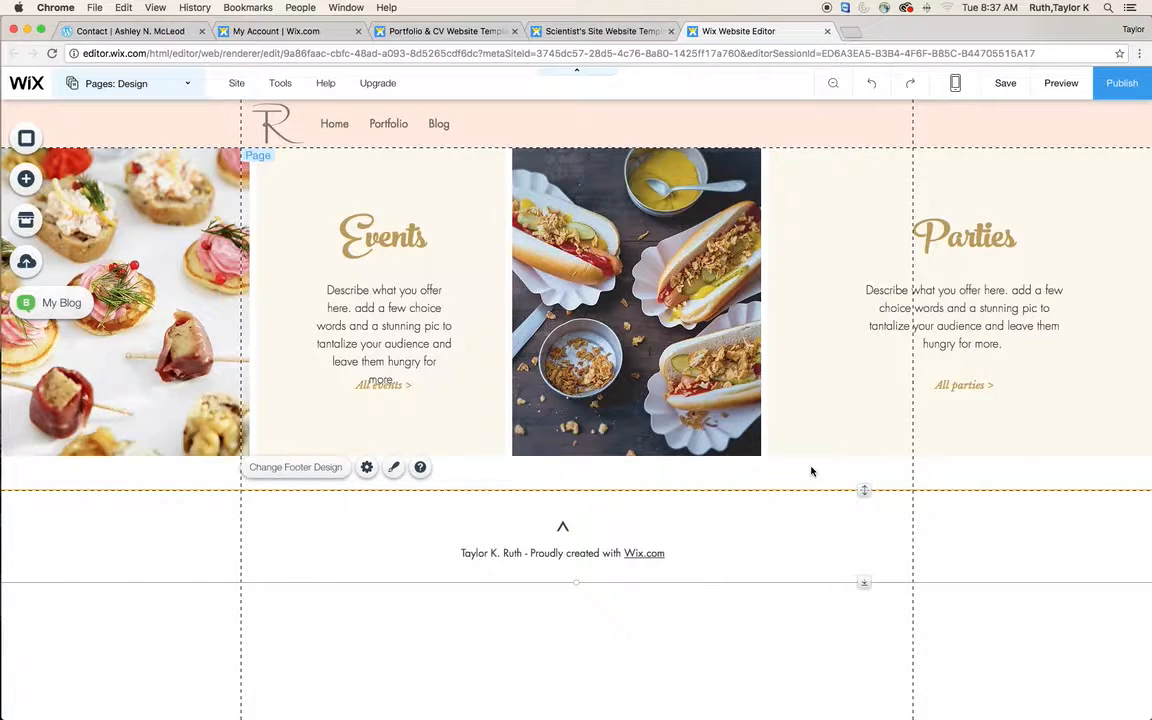
# Add the plain grey social icon bar and move it into the footer, centred just above the arrow.
pyautogui.click(31, 178)
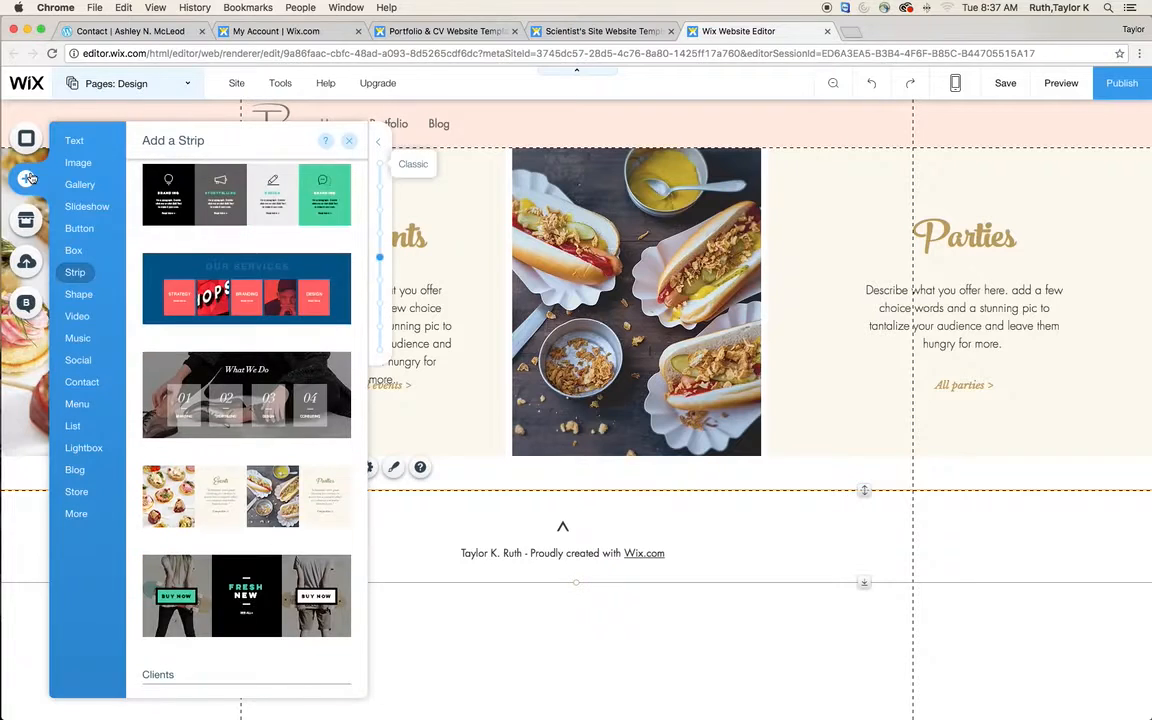
pyautogui.moveTo(83, 404)
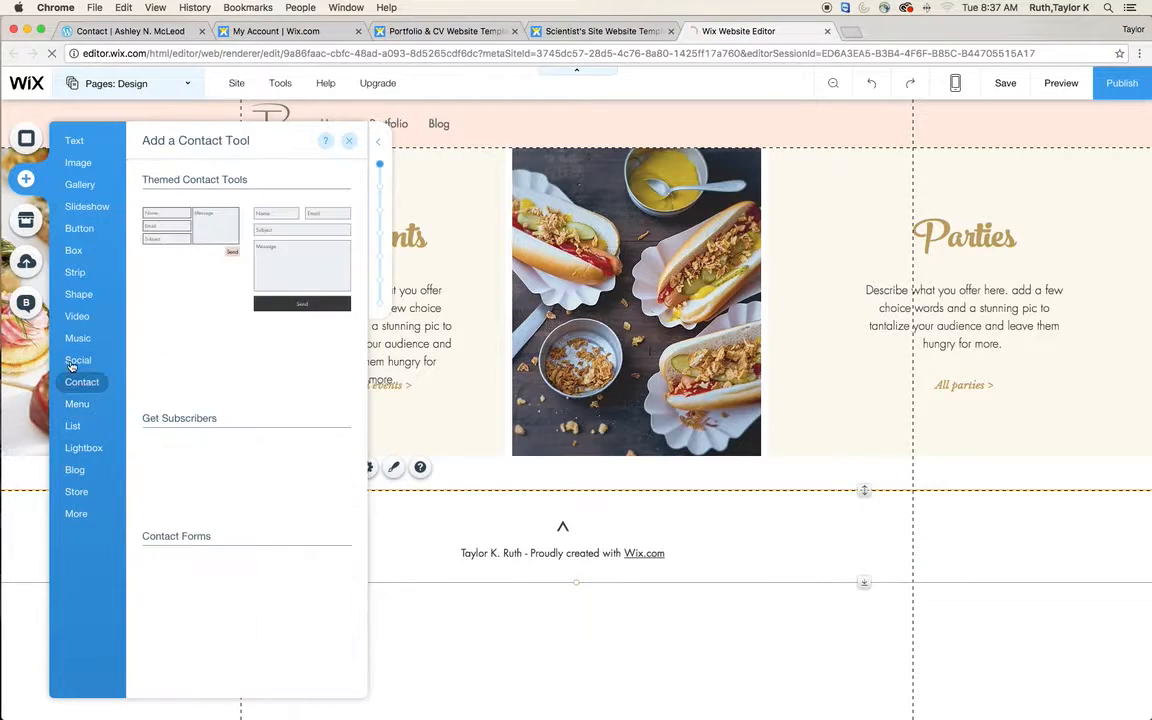
pyautogui.moveTo(71, 365)
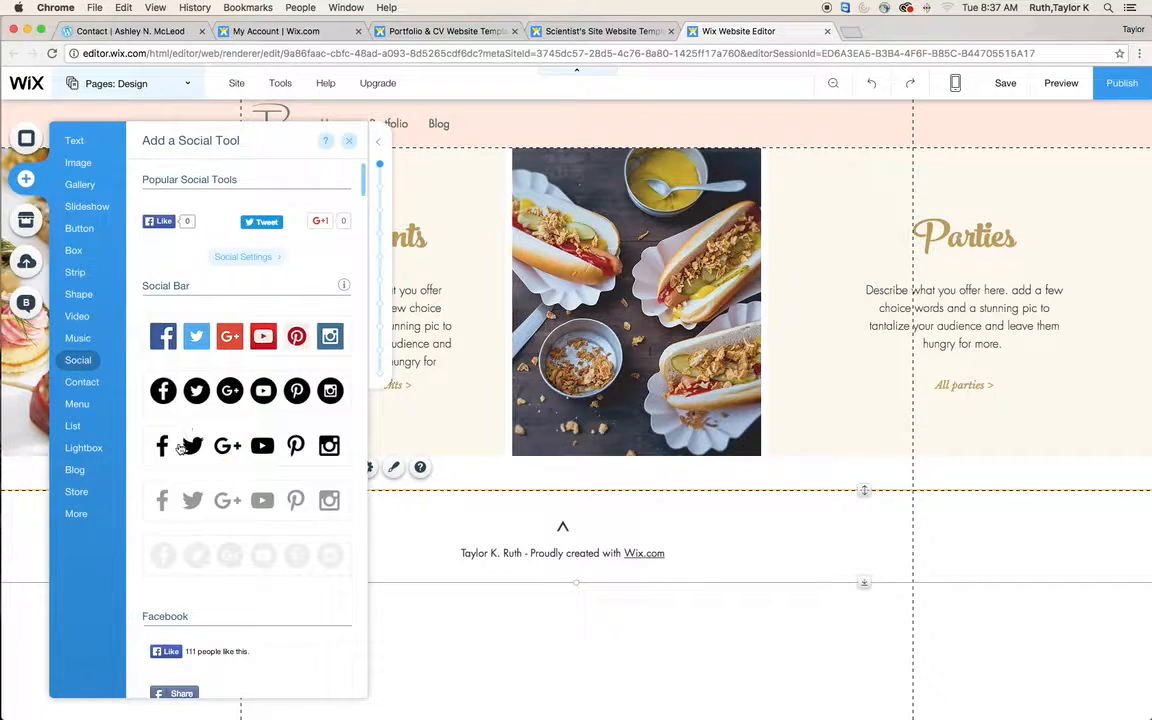
pyautogui.click(254, 511)
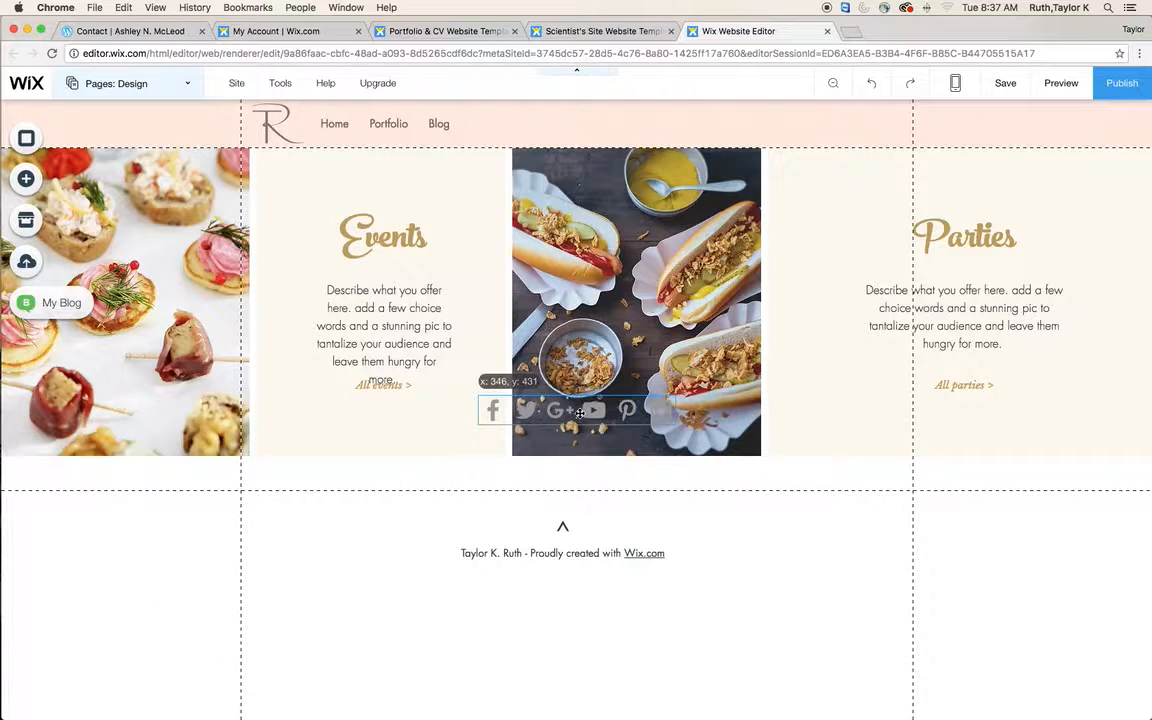
pyautogui.moveTo(581, 409); pyautogui.dragTo(568, 483)
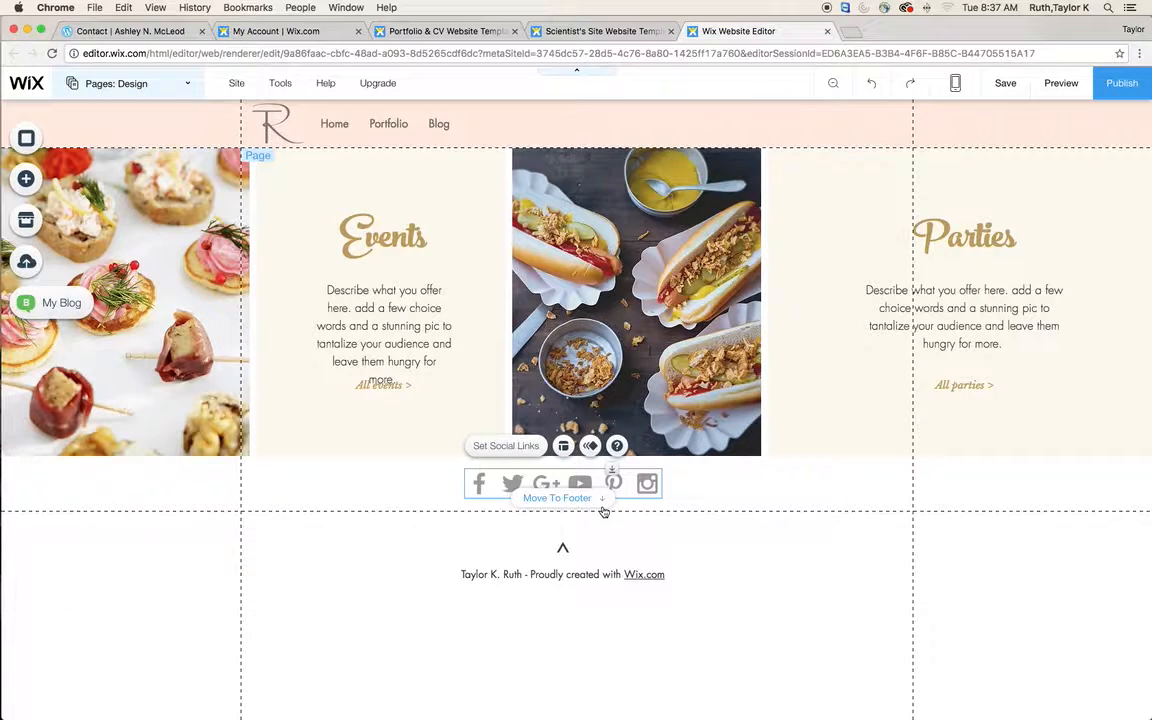
pyautogui.click(577, 500)
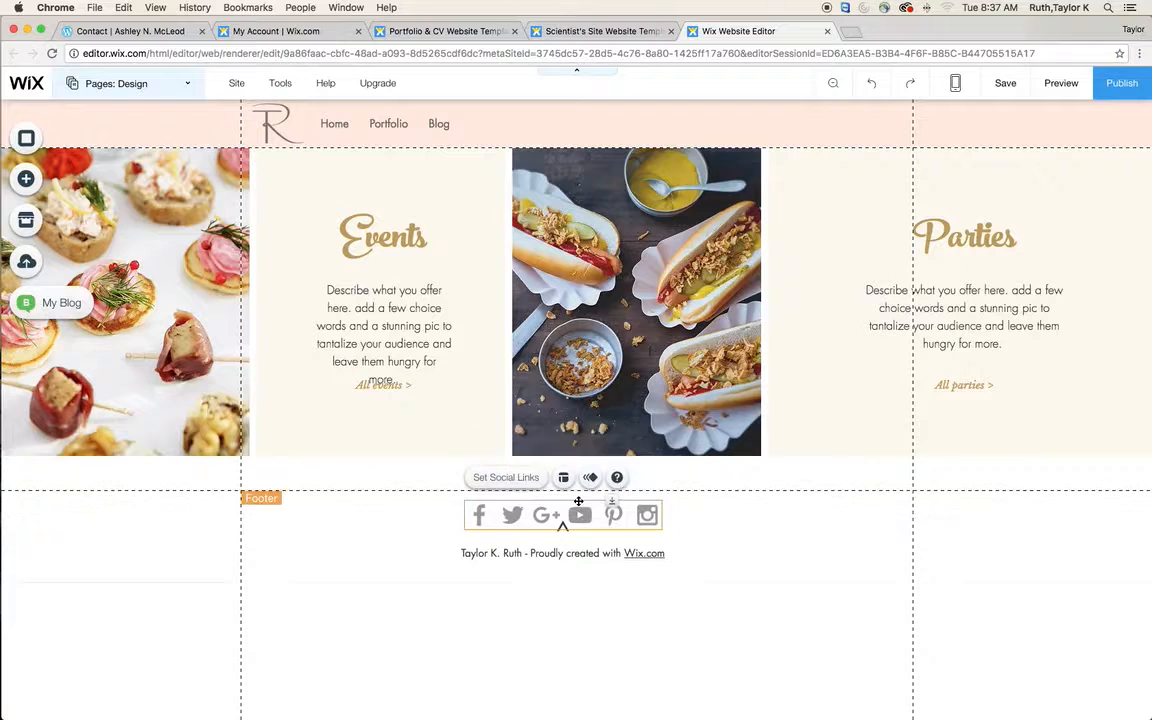
pyautogui.moveTo(577, 524)
pyautogui.mouseDown()
pyautogui.moveTo(563, 524)
pyautogui.moveTo(590, 513)
pyautogui.moveTo(590, 560)
pyautogui.moveTo(584, 494)
pyautogui.moveTo(563, 533)
pyautogui.mouseUp()
pyautogui.click(520, 507)
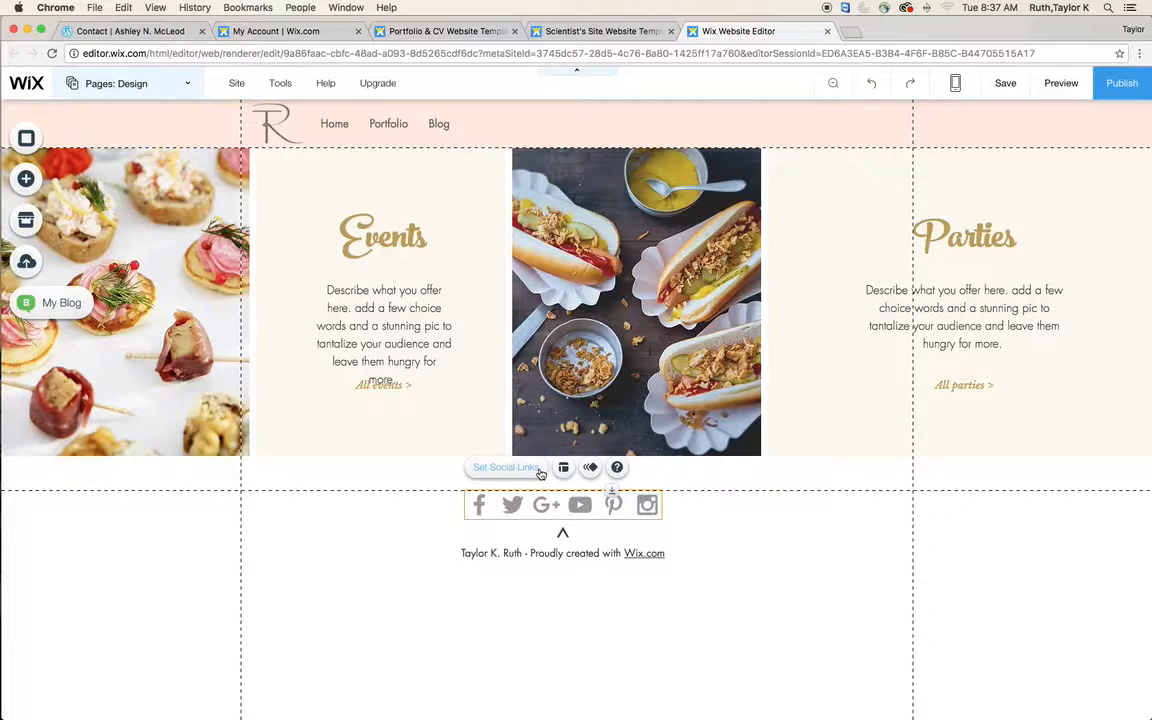
# Remove the Pinterest, Google+ and Facebook icons from the footer's social bar.
pyautogui.click(508, 468)
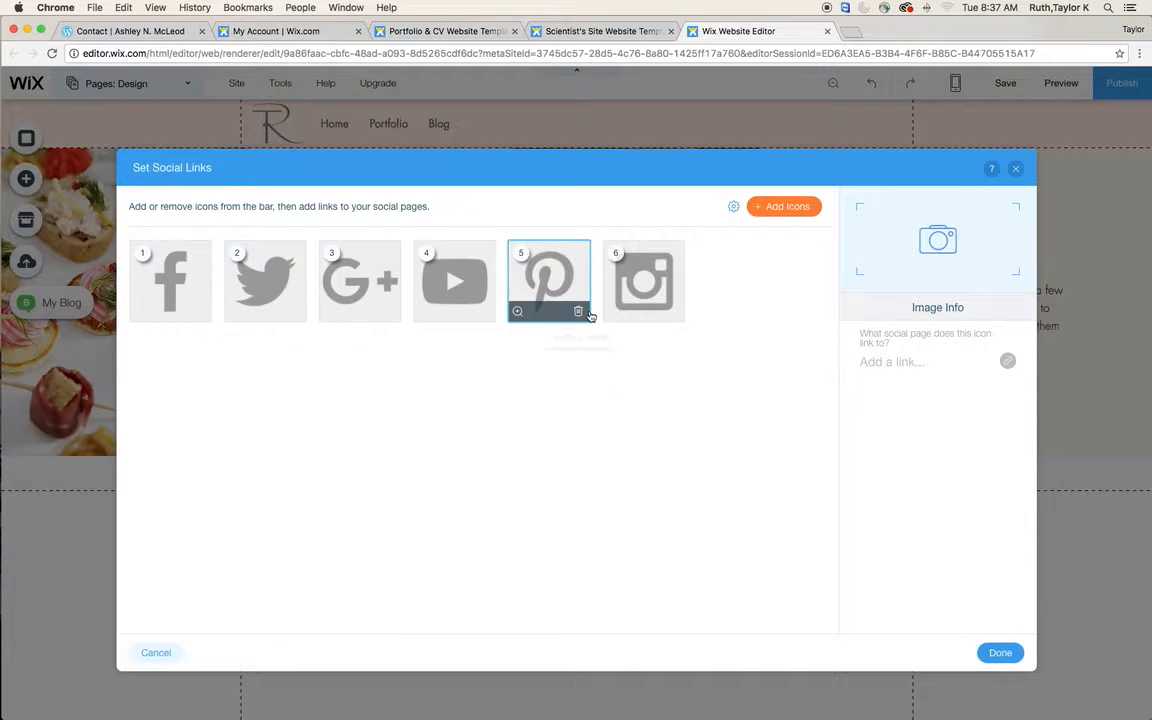
pyautogui.click(579, 315)
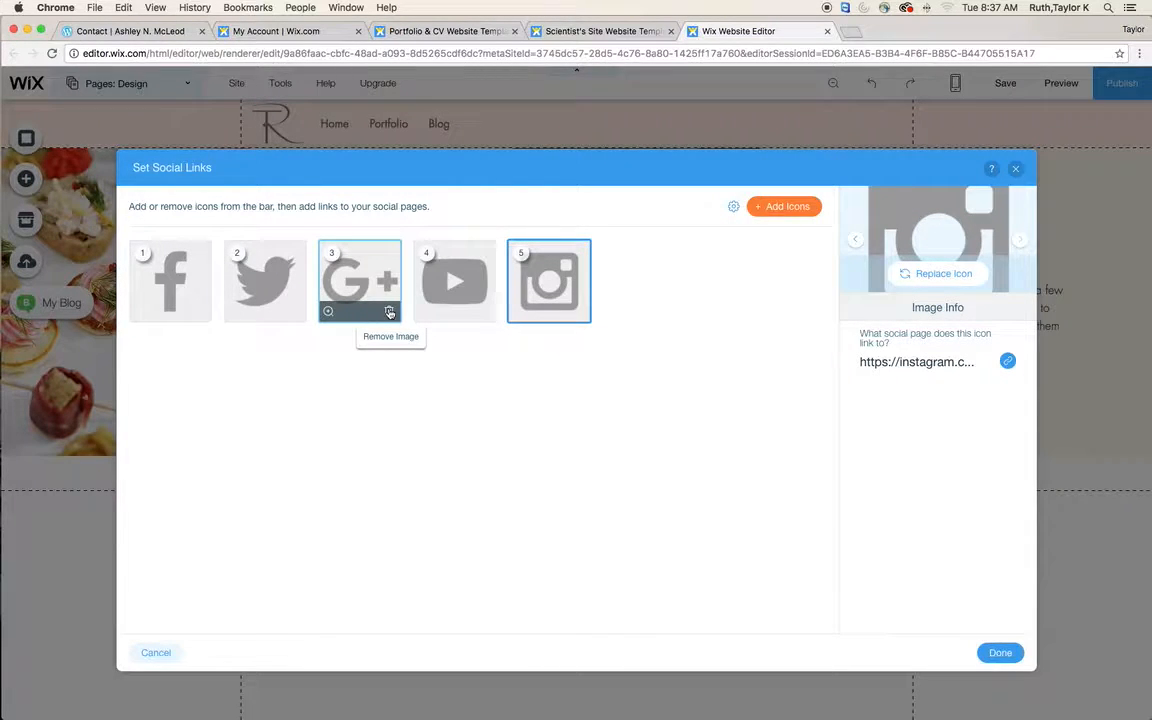
pyautogui.click(390, 312)
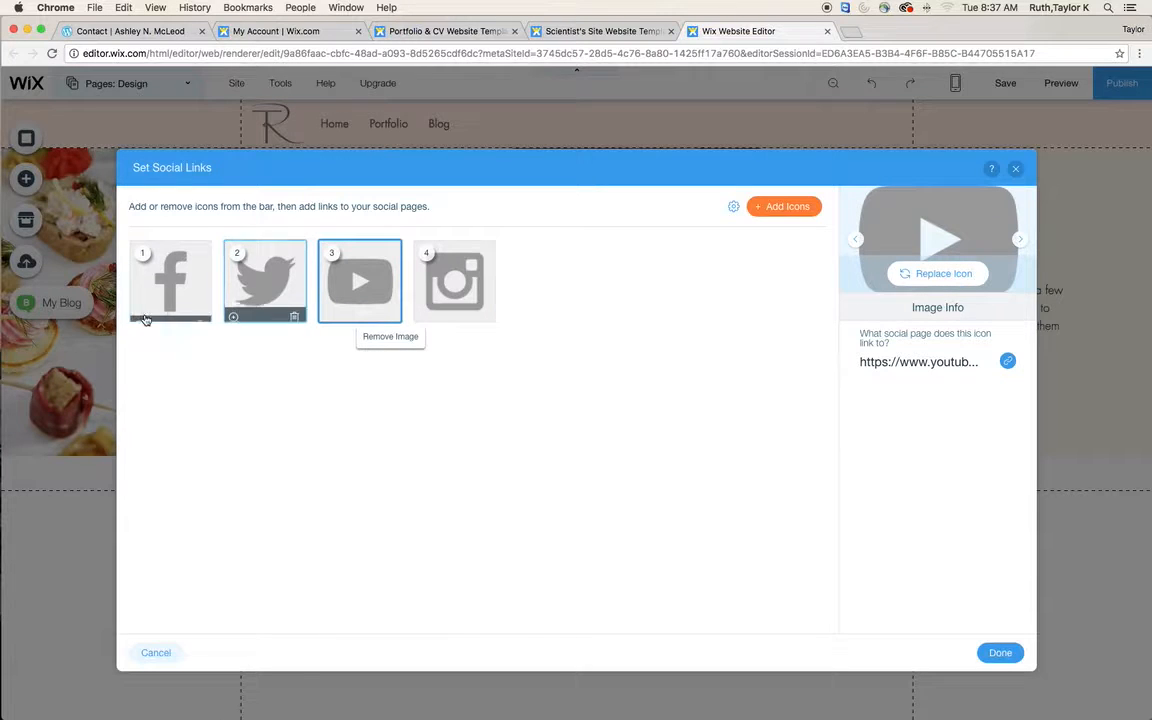
pyautogui.click(200, 312)
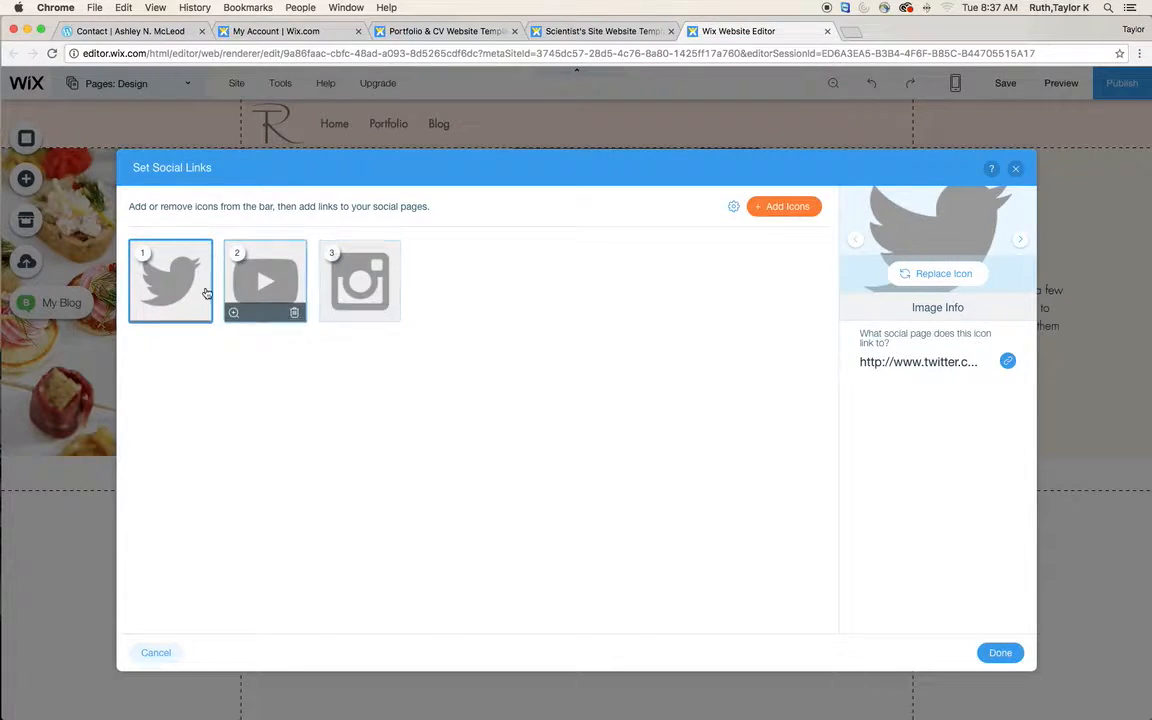
# Try the round light-grey LinkedIn icon in the footer's social bar and remove it again.
pyautogui.click(780, 207)
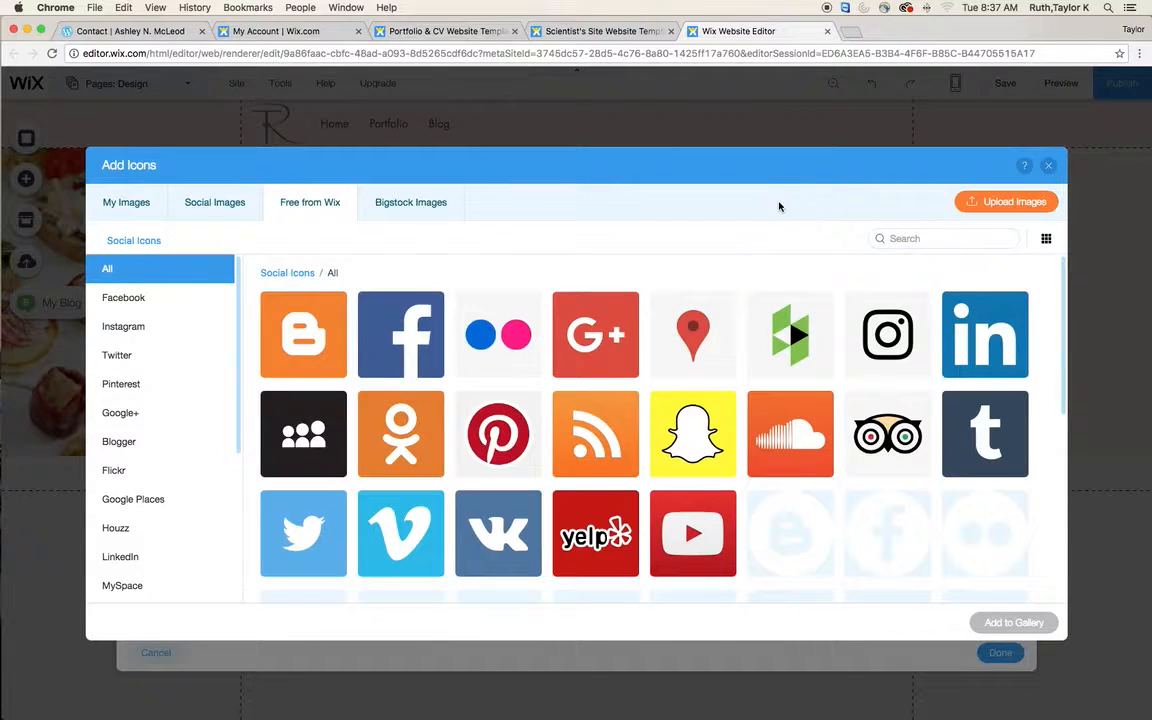
pyautogui.click(1048, 165)
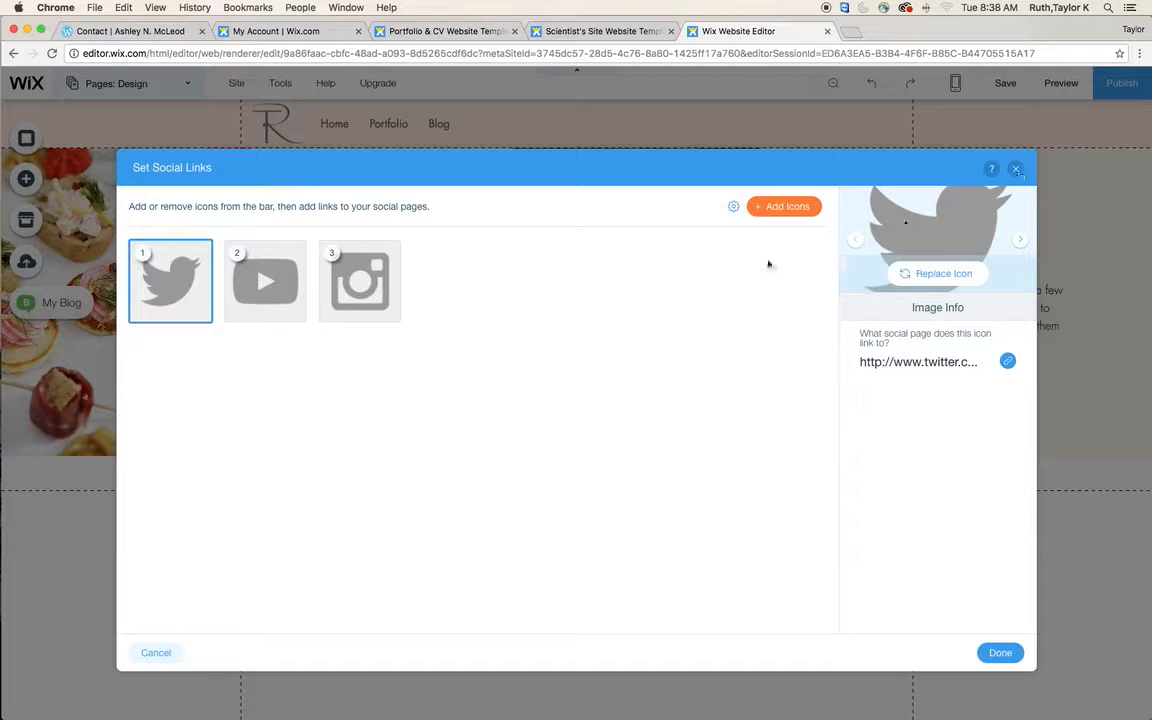
pyautogui.click(788, 208)
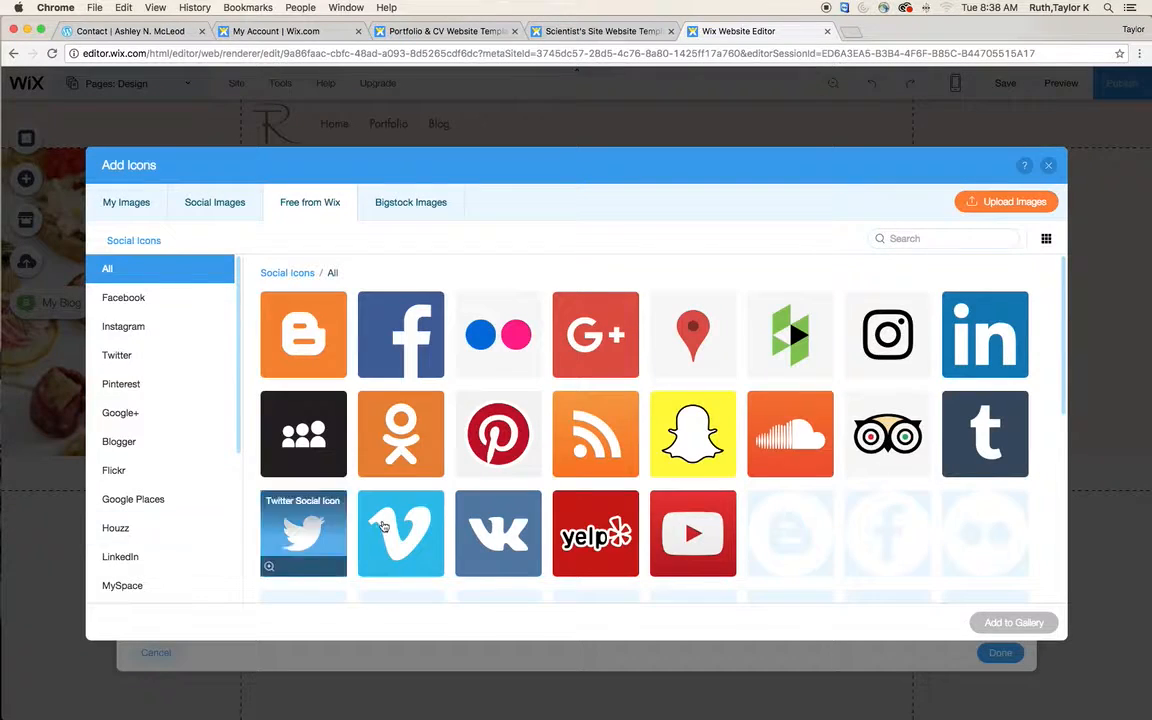
pyautogui.scroll(-3, 680, 400)
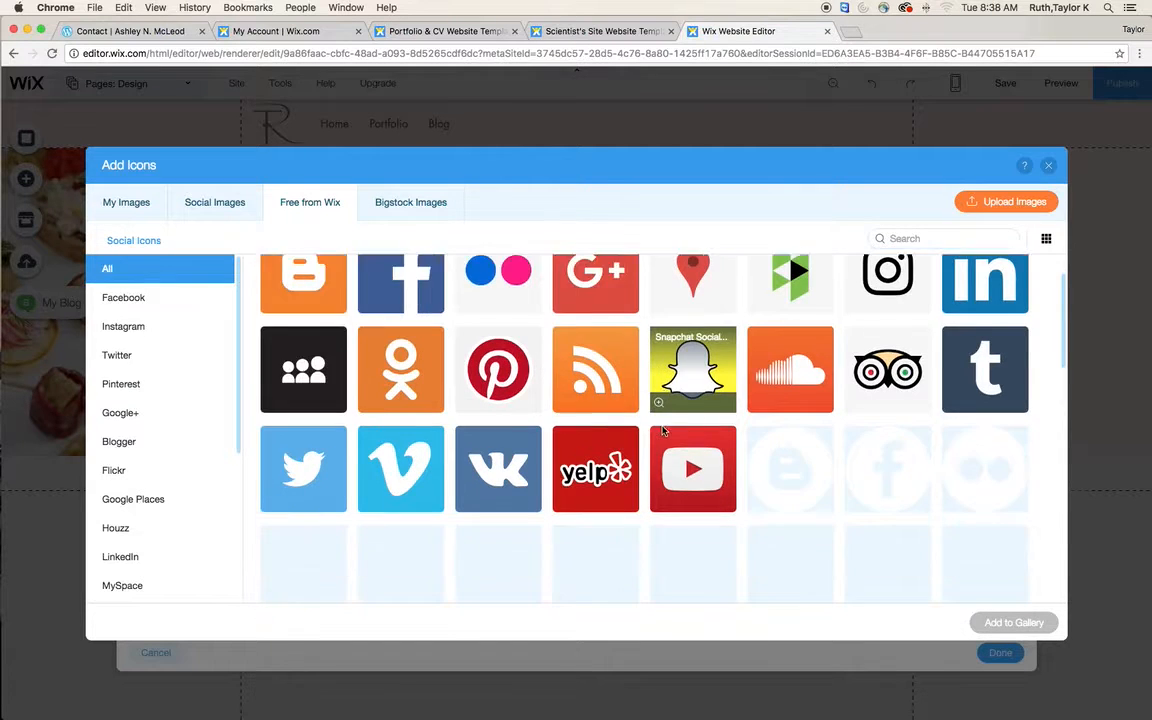
pyautogui.scroll(-3, 662, 431)
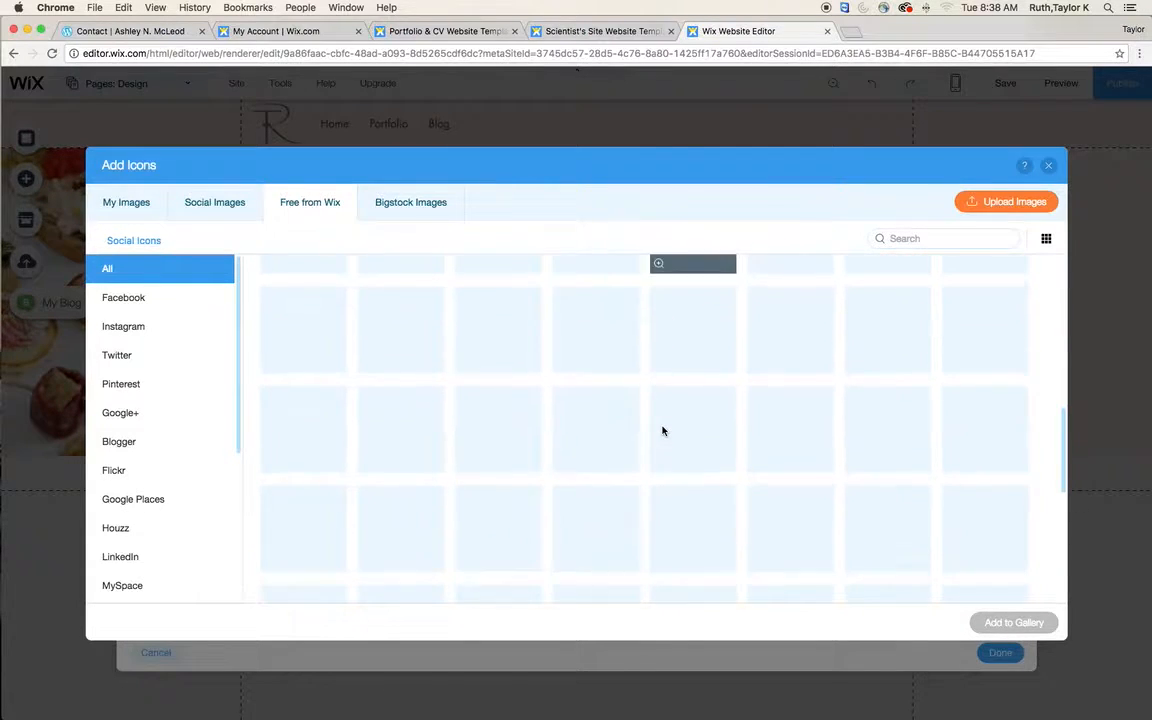
pyautogui.scroll(-3, 662, 431)
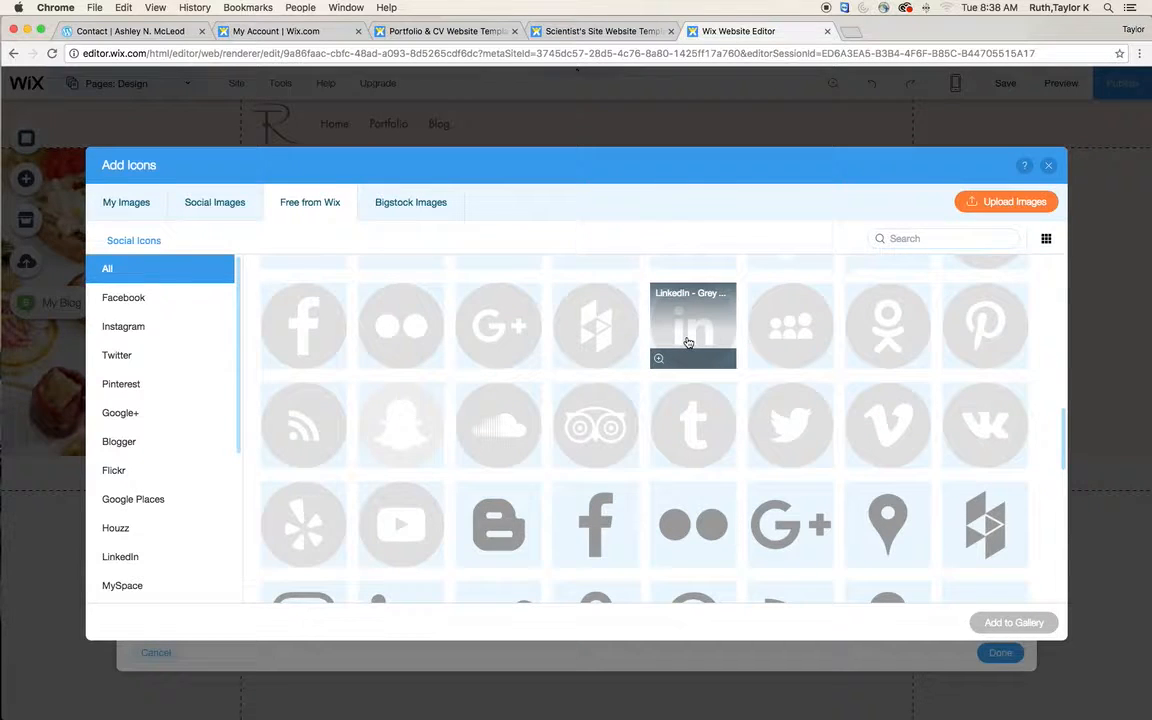
pyautogui.click(692, 339)
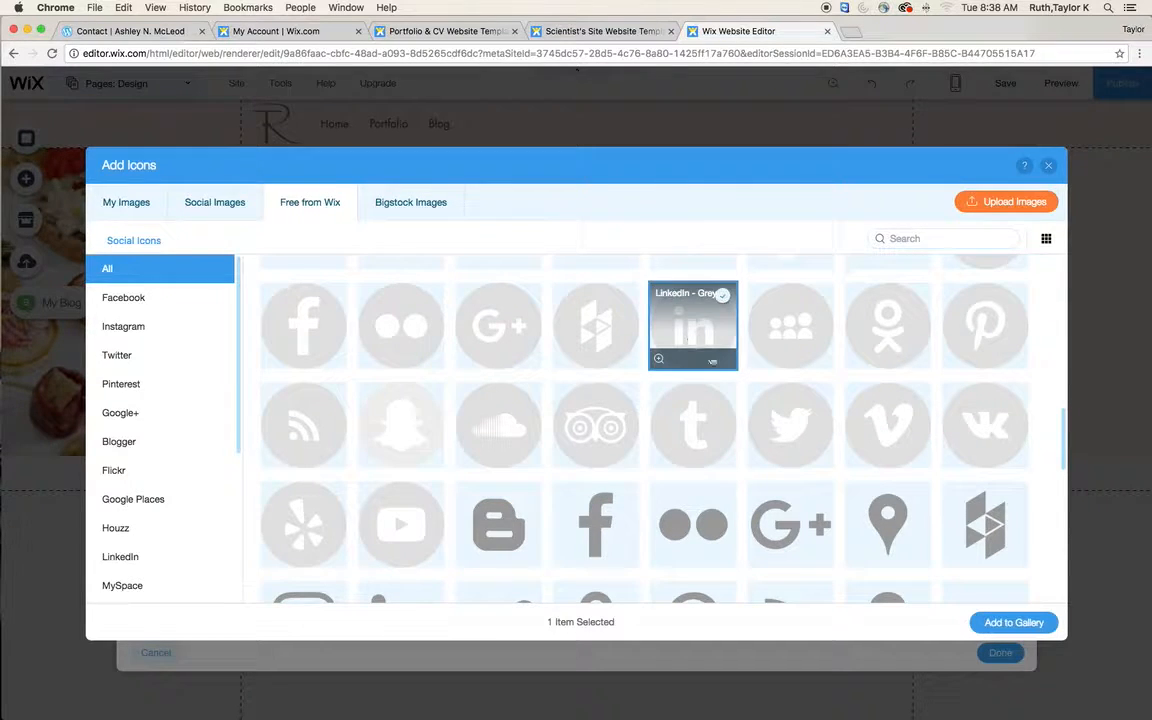
pyautogui.click(1013, 623)
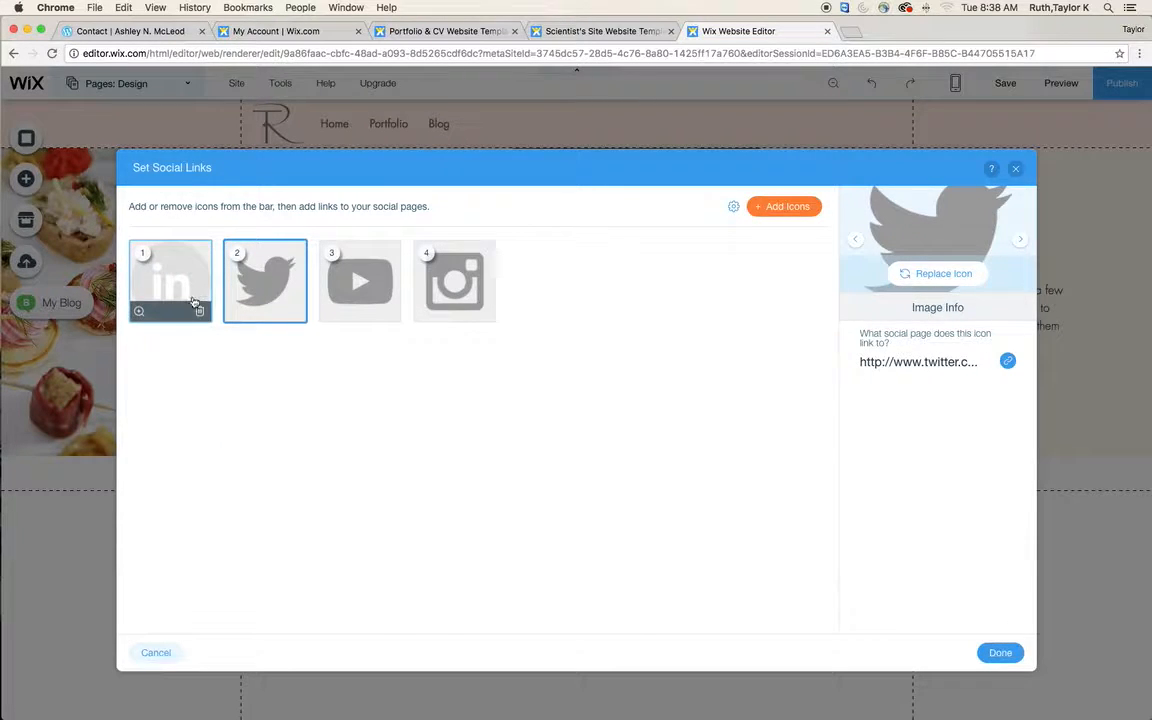
pyautogui.click(199, 310)
# Add the plain Grey LinkedIn Icon from the free Wix social icons to the footer's social bar.
pyautogui.click(790, 210)
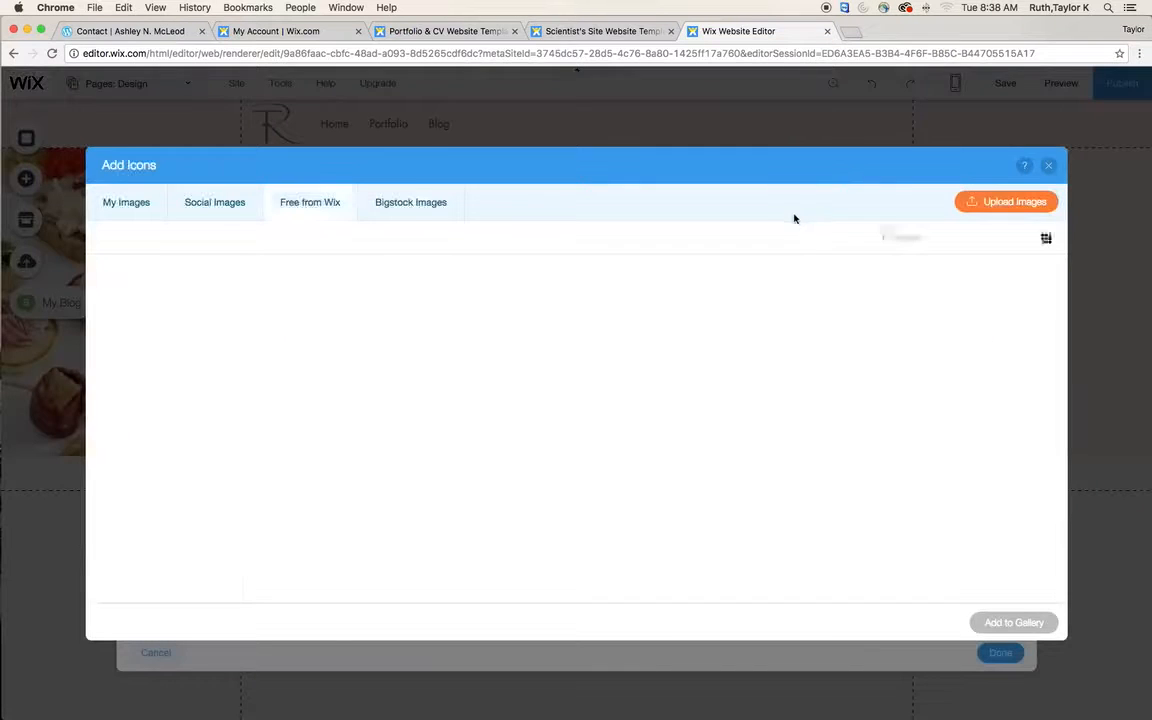
pyautogui.scroll(-10, 636, 491)
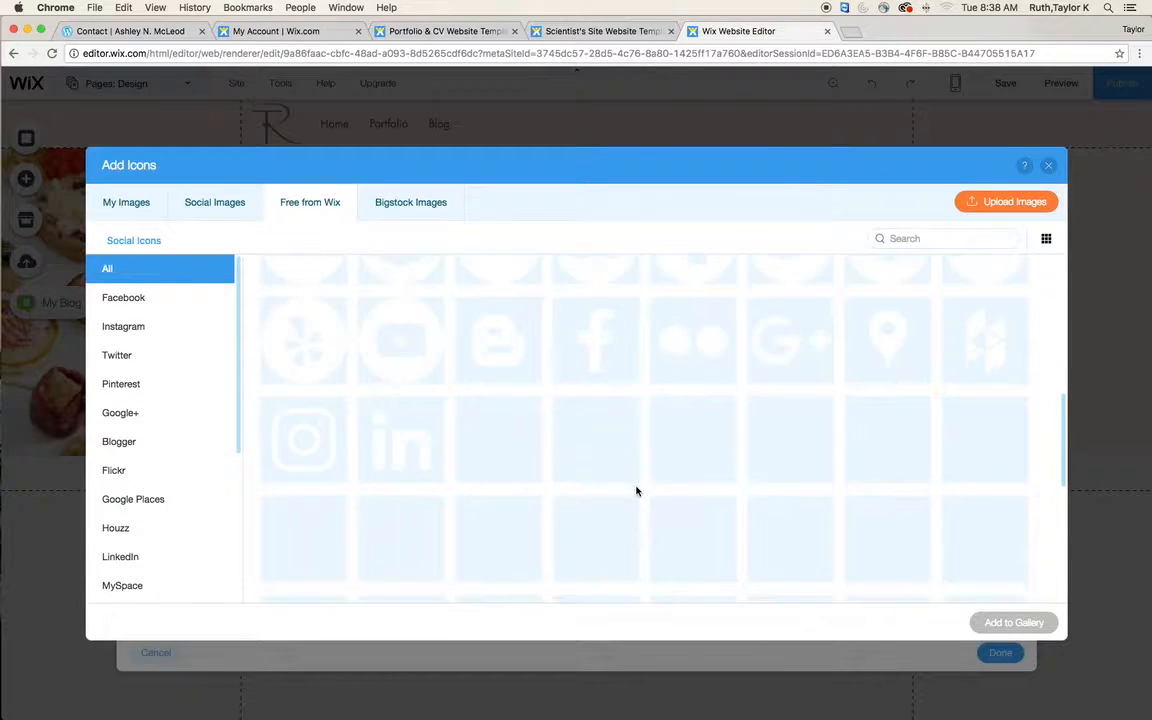
pyautogui.scroll(-6, 636, 491)
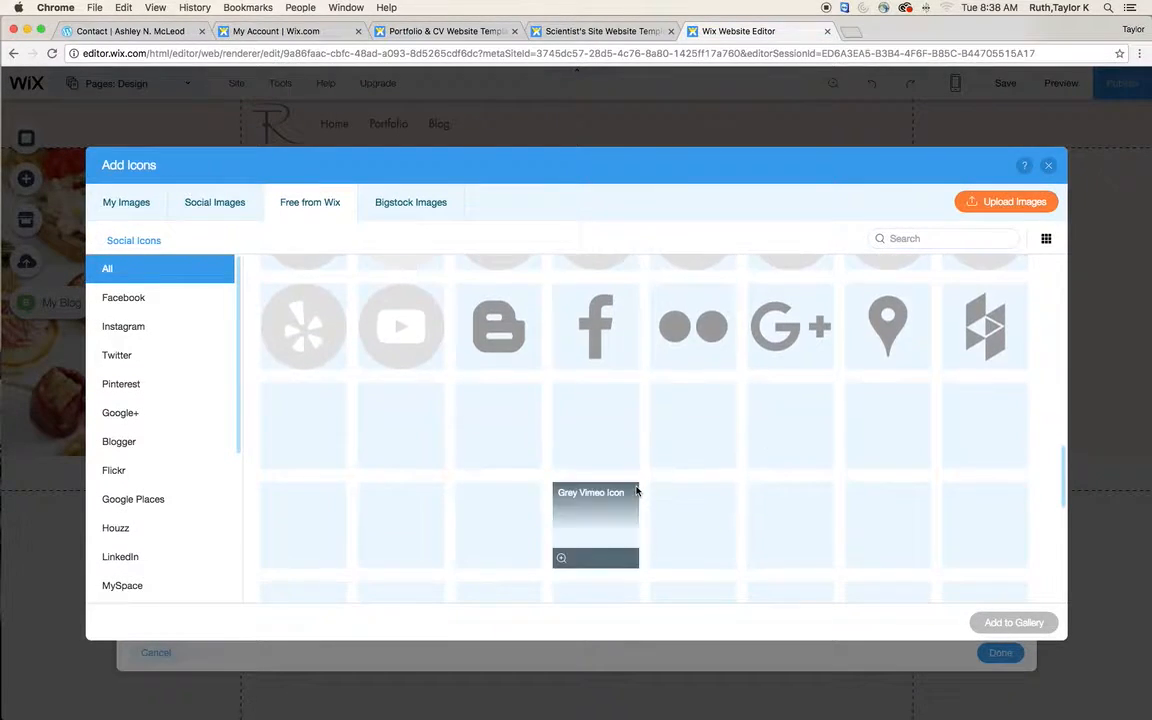
pyautogui.click(400, 422)
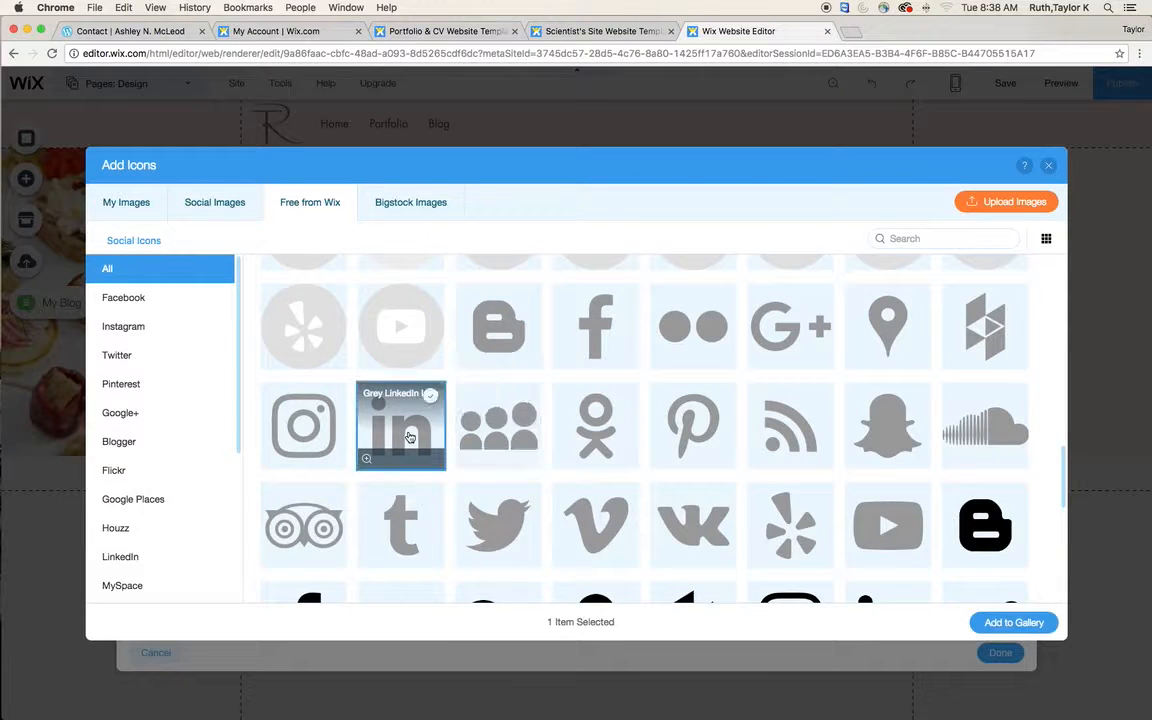
pyautogui.click(1036, 626)
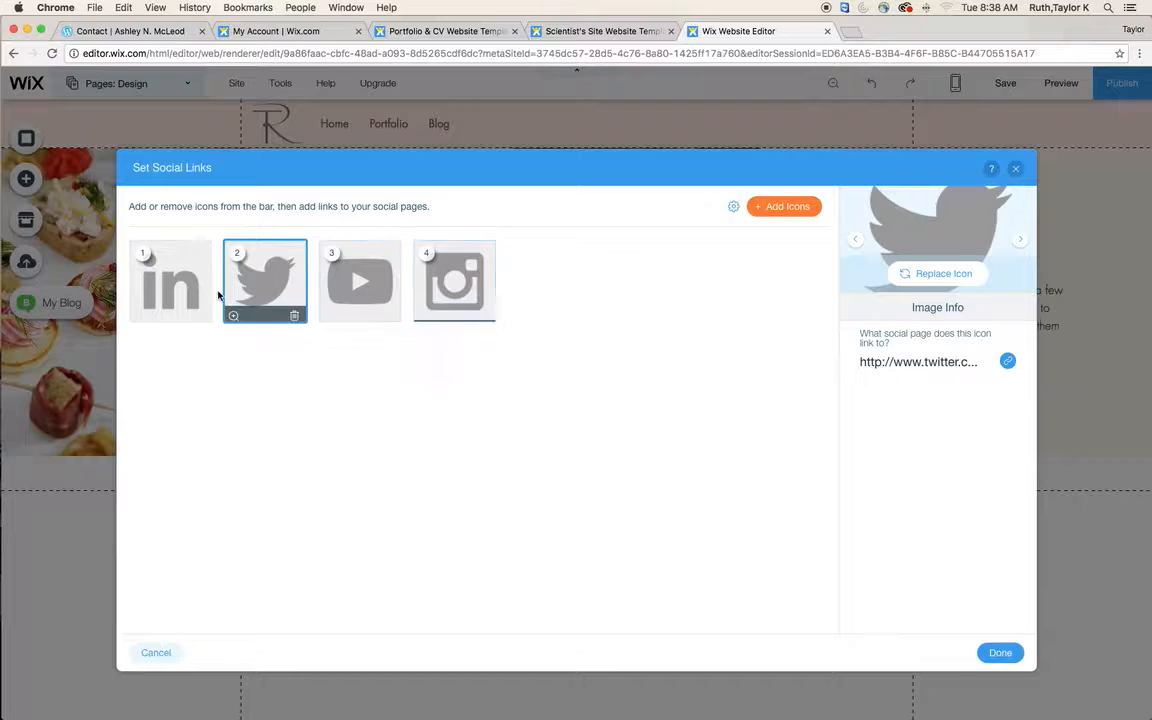
# Examine the link options for the LinkedIn icon without setting a link.
pyautogui.click(180, 298)
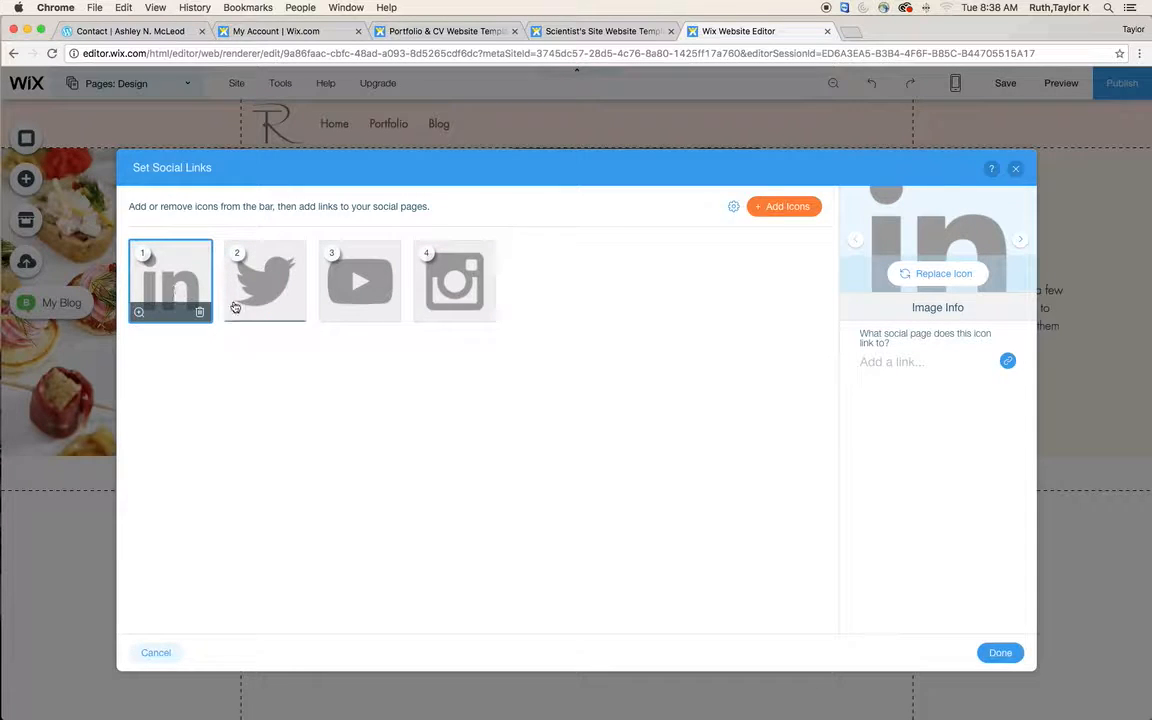
pyautogui.click(935, 366)
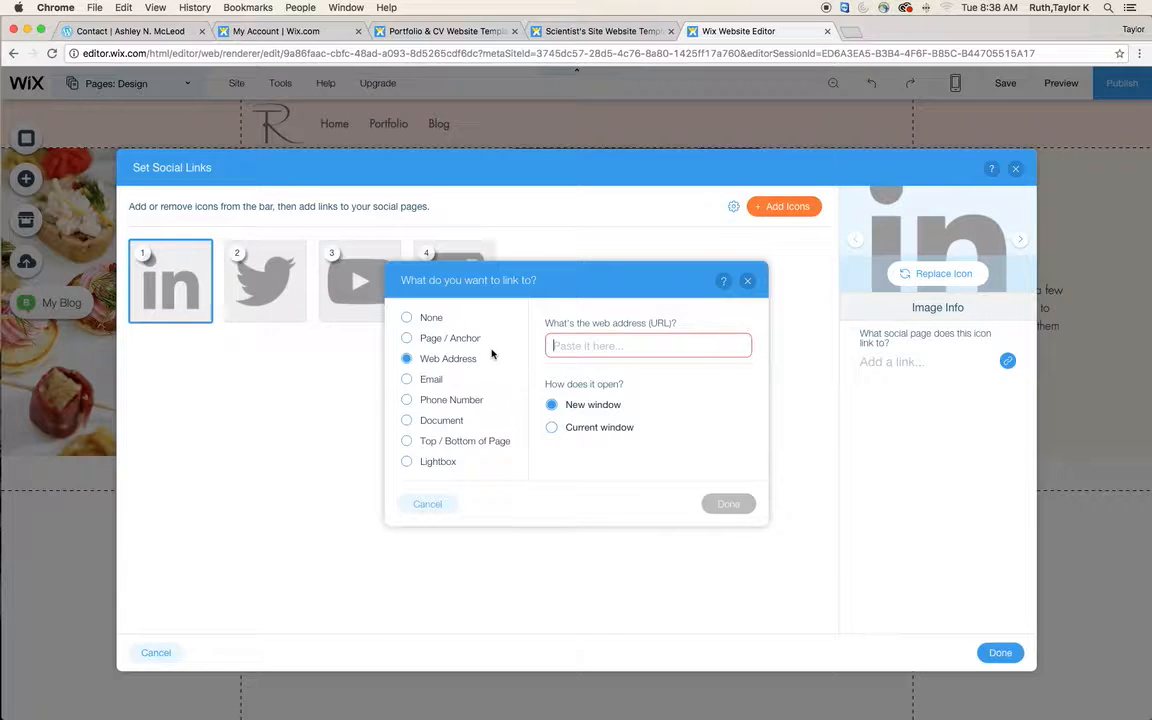
pyautogui.click(748, 280)
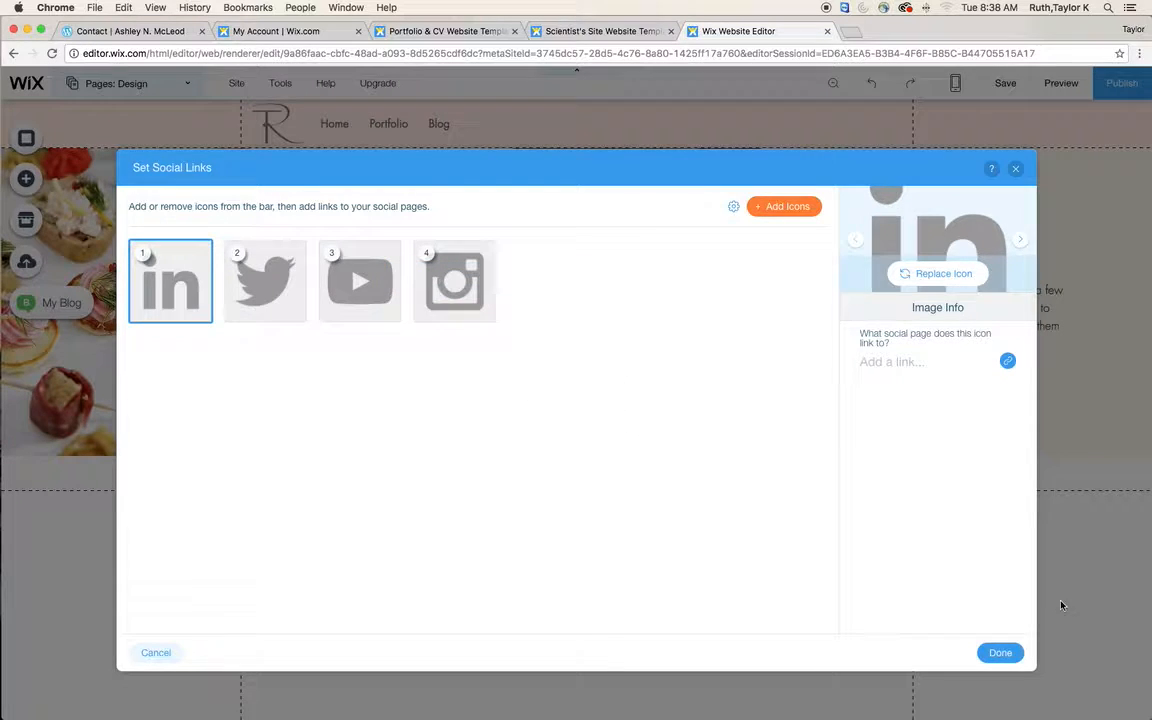
# Finish editing the social links and shift the icon bar so its four icons sit centred above the footer arrow.
pyautogui.click(1000, 652)
pyautogui.moveTo(536, 505); pyautogui.dragTo(566, 505)
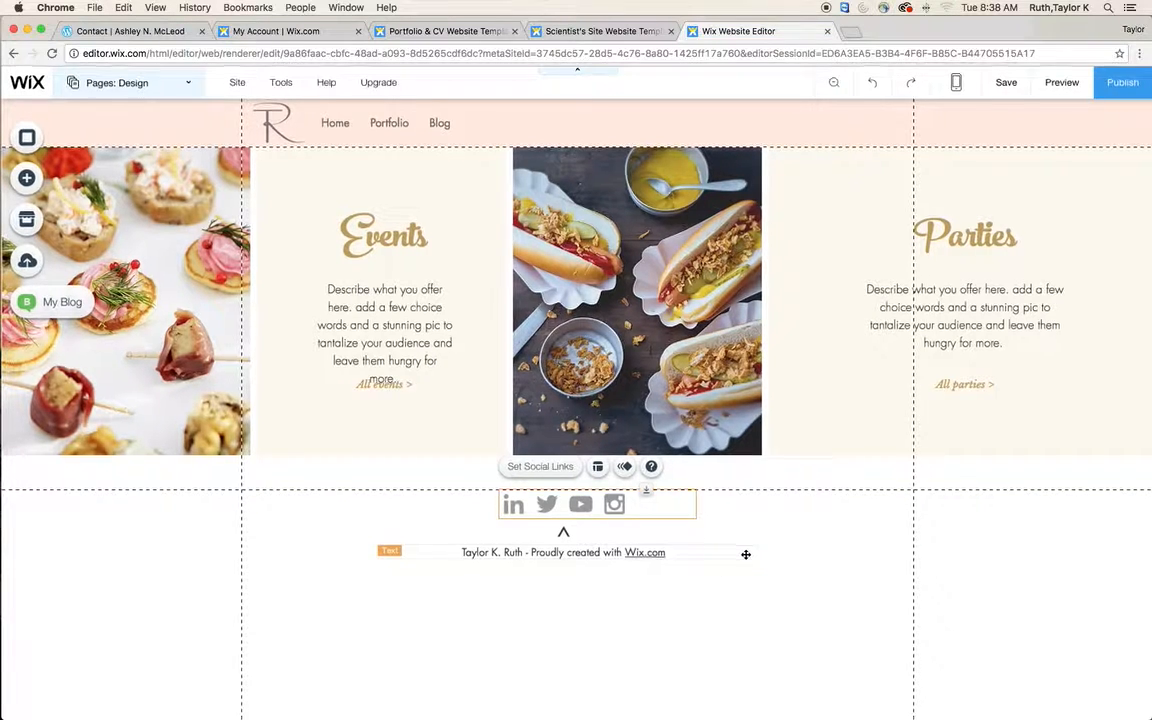
# Switch to the mobile version of the site and open the Portfolio page.
pyautogui.click(956, 86)
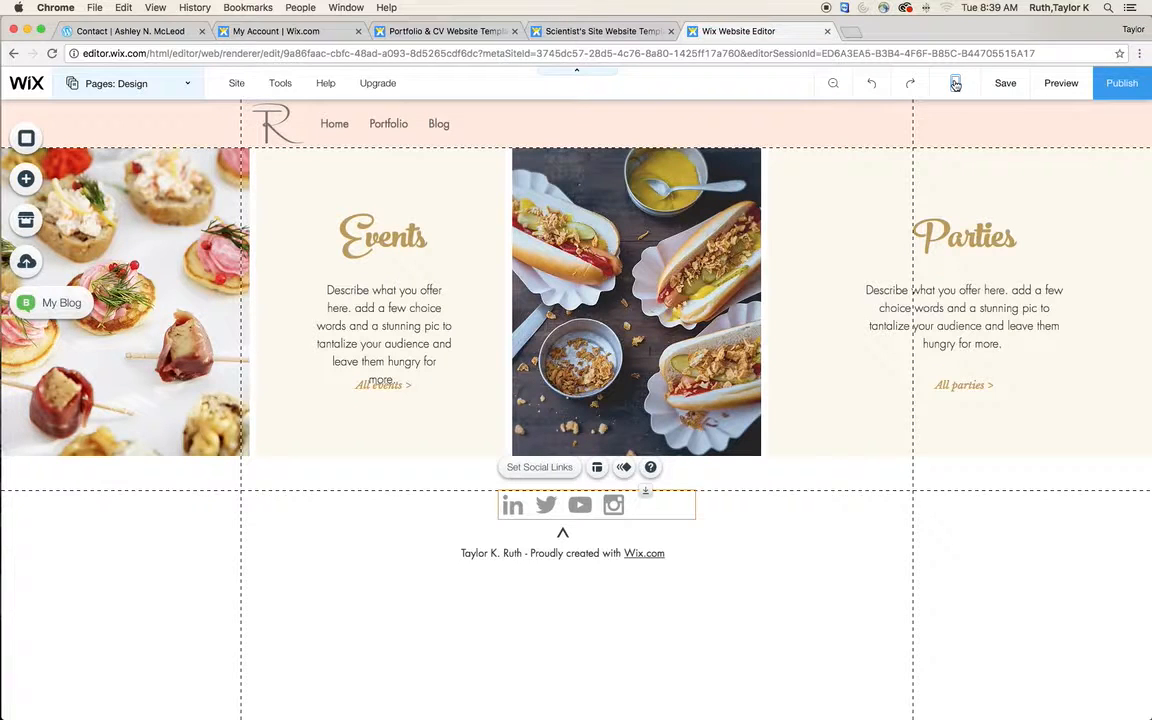
pyautogui.click(746, 176)
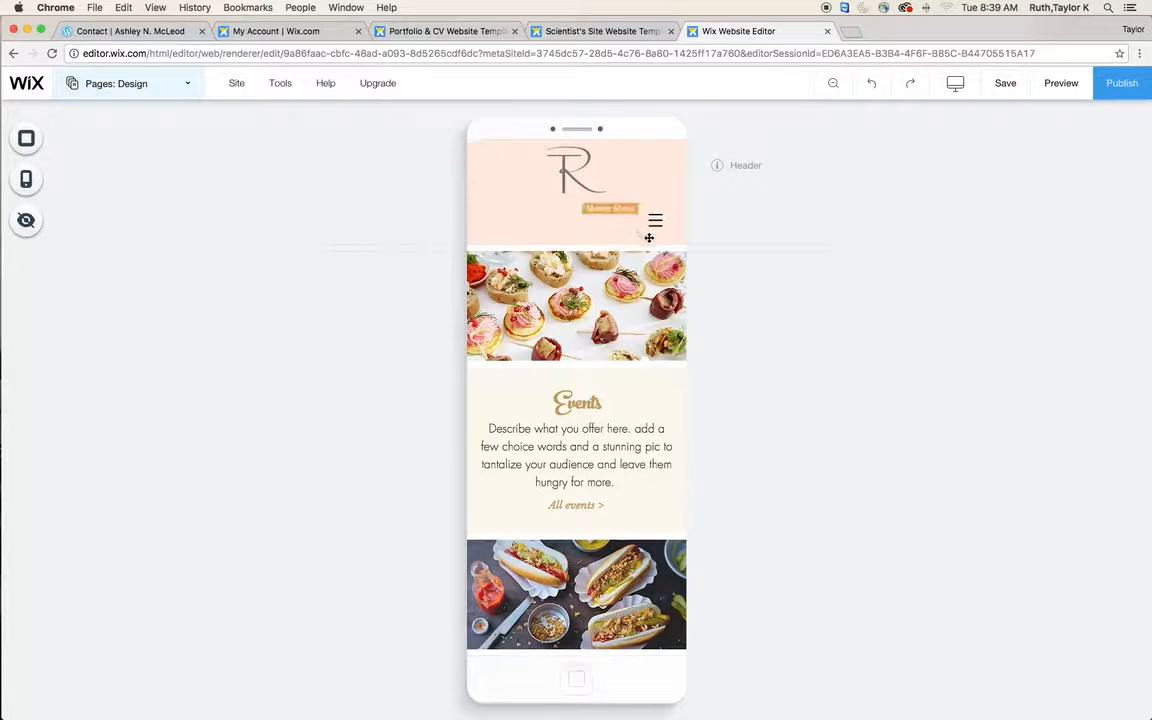
pyautogui.click(180, 83)
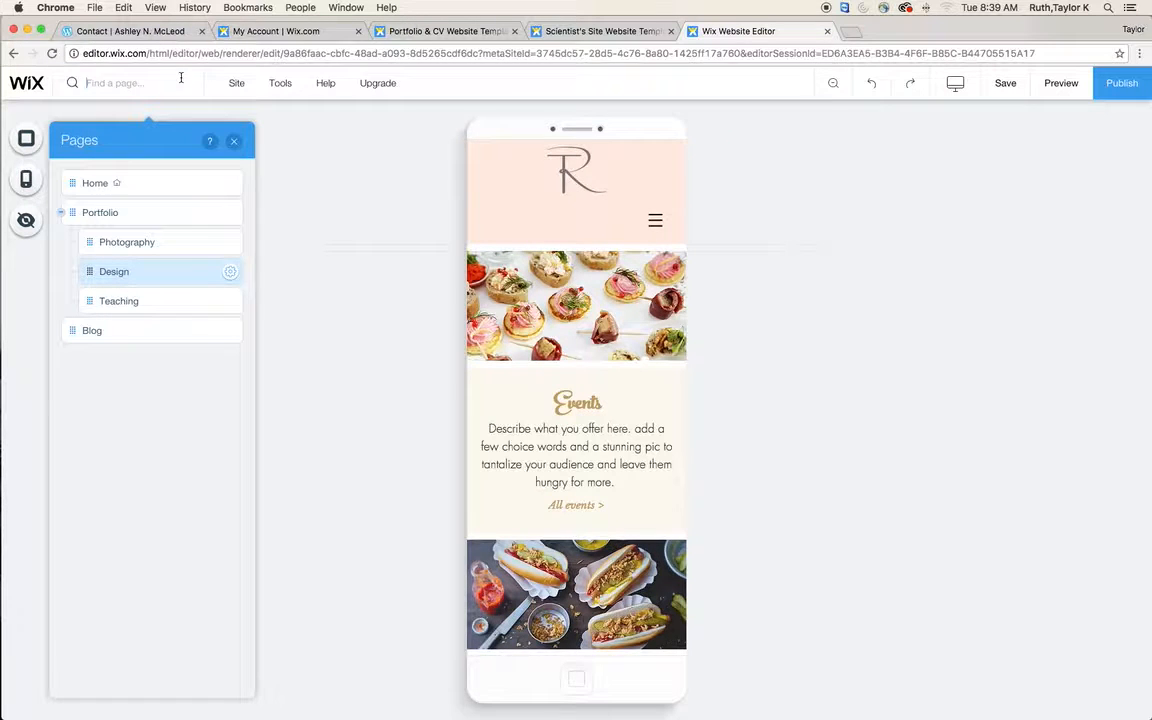
pyautogui.click(118, 212)
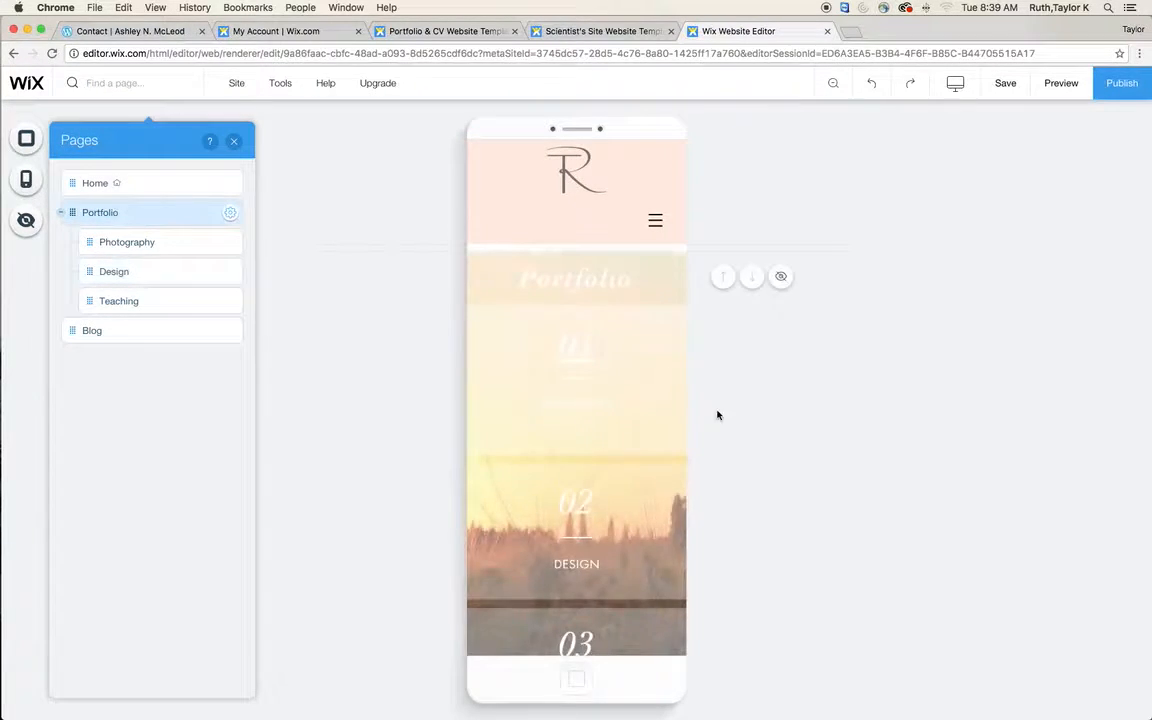
# Reduce the RESEARCH label's mobile font size to 15 px so the word fits on one line.
pyautogui.scroll(-2, 576, 415)
pyautogui.scroll(-3, 576, 415)
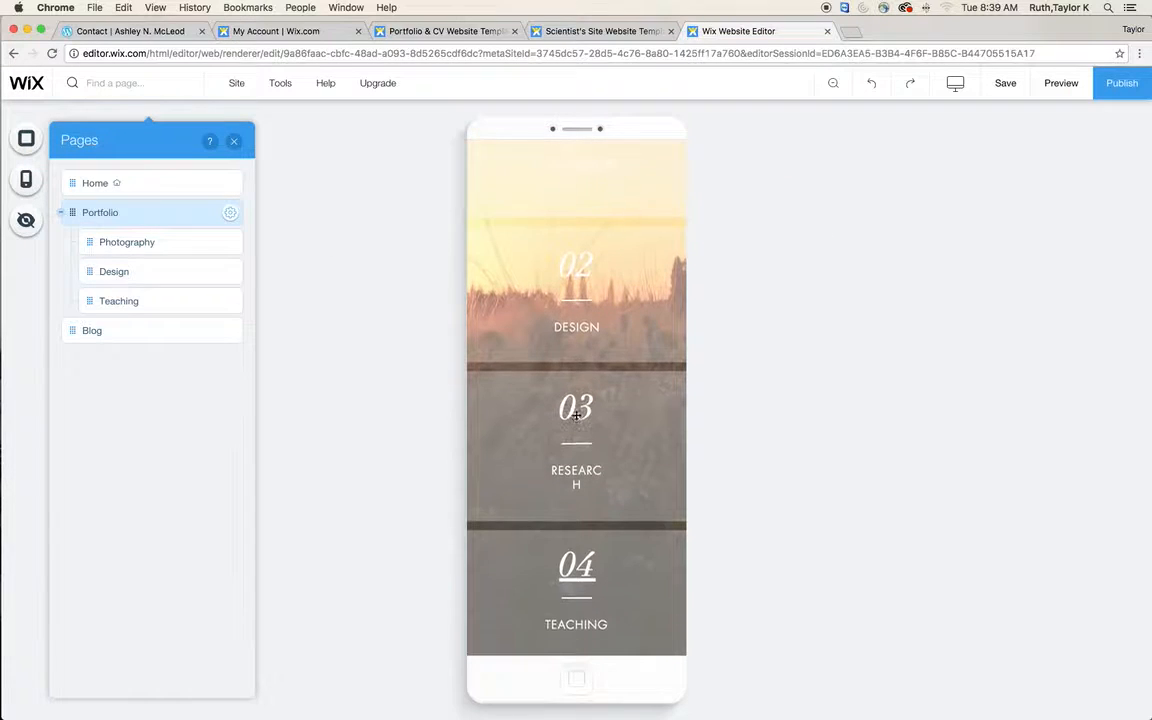
pyautogui.scroll(-2, 576, 415)
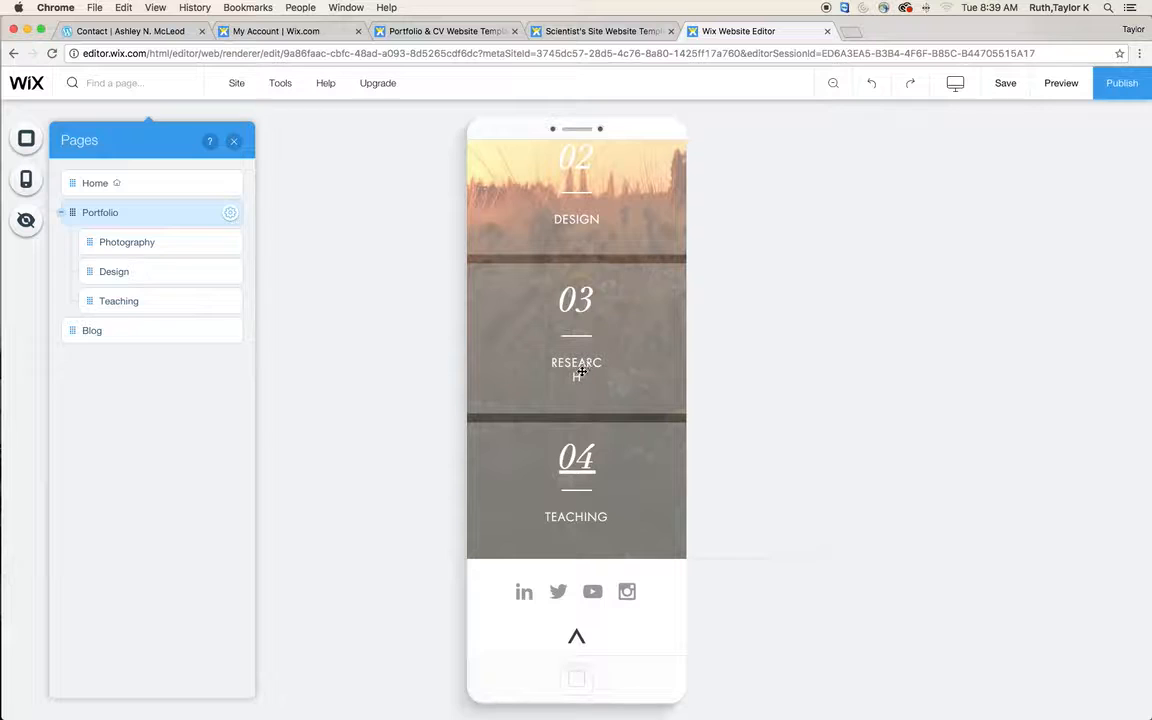
pyautogui.click(576, 378)
pyautogui.click(574, 373)
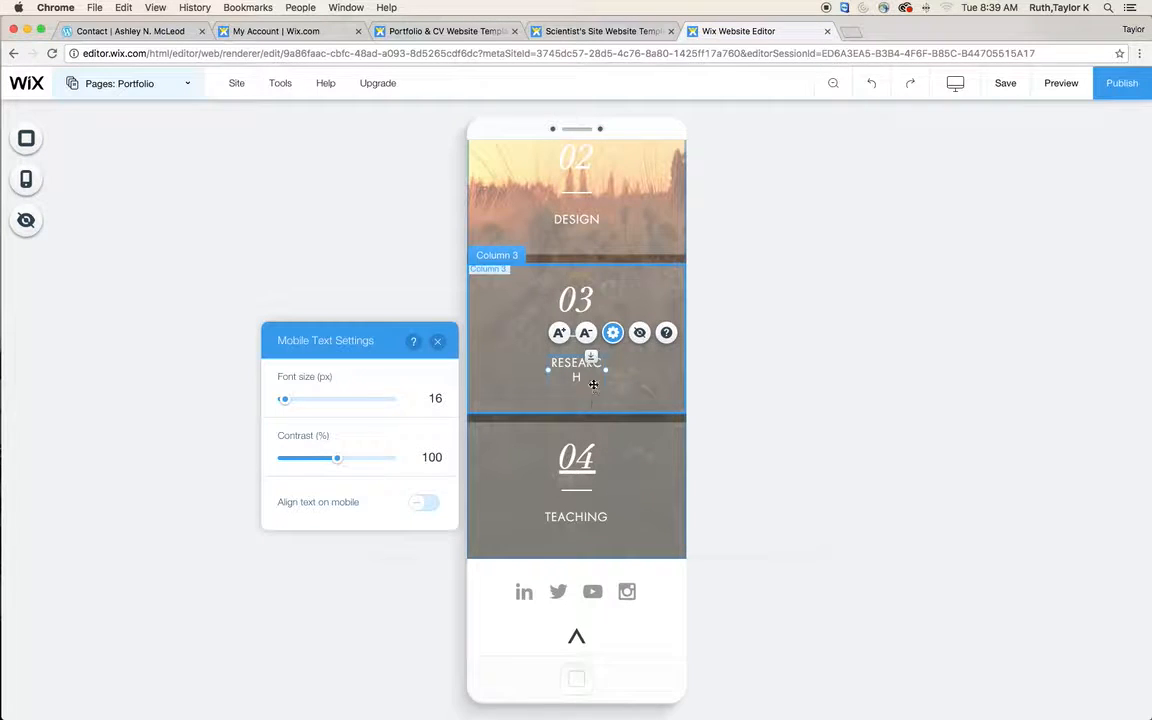
pyautogui.click(585, 333)
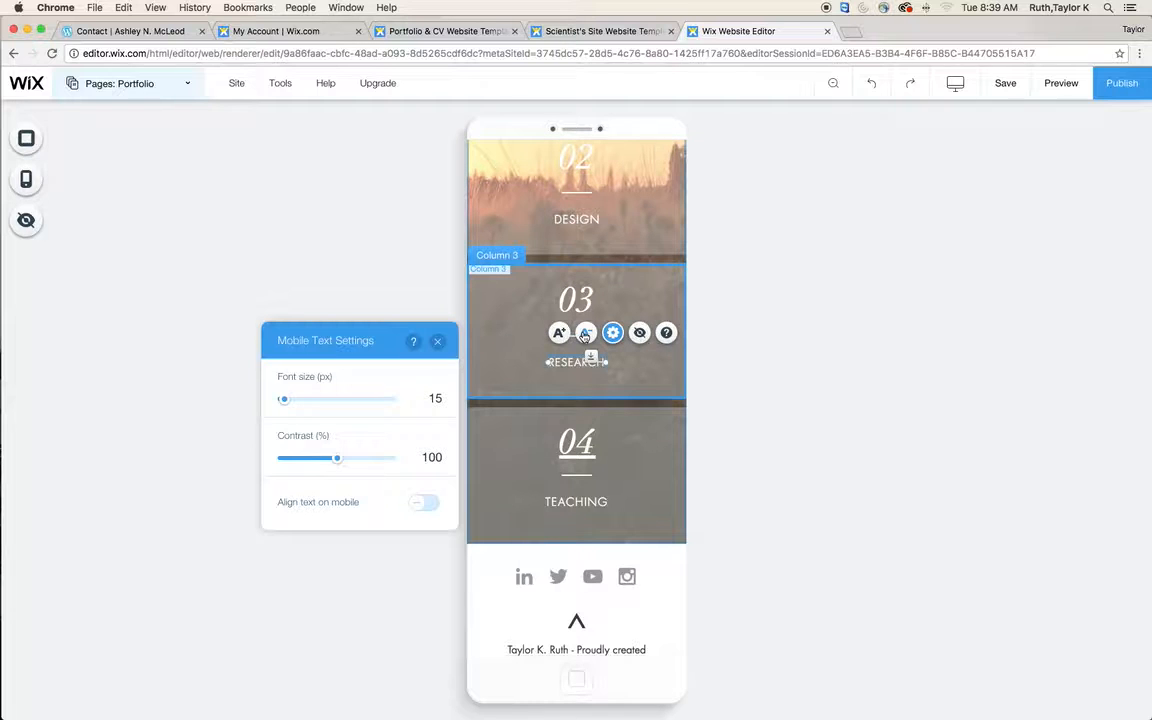
# Reduce the mobile font size of the label under 01 in Column 1 by one step.
pyautogui.click(588, 498)
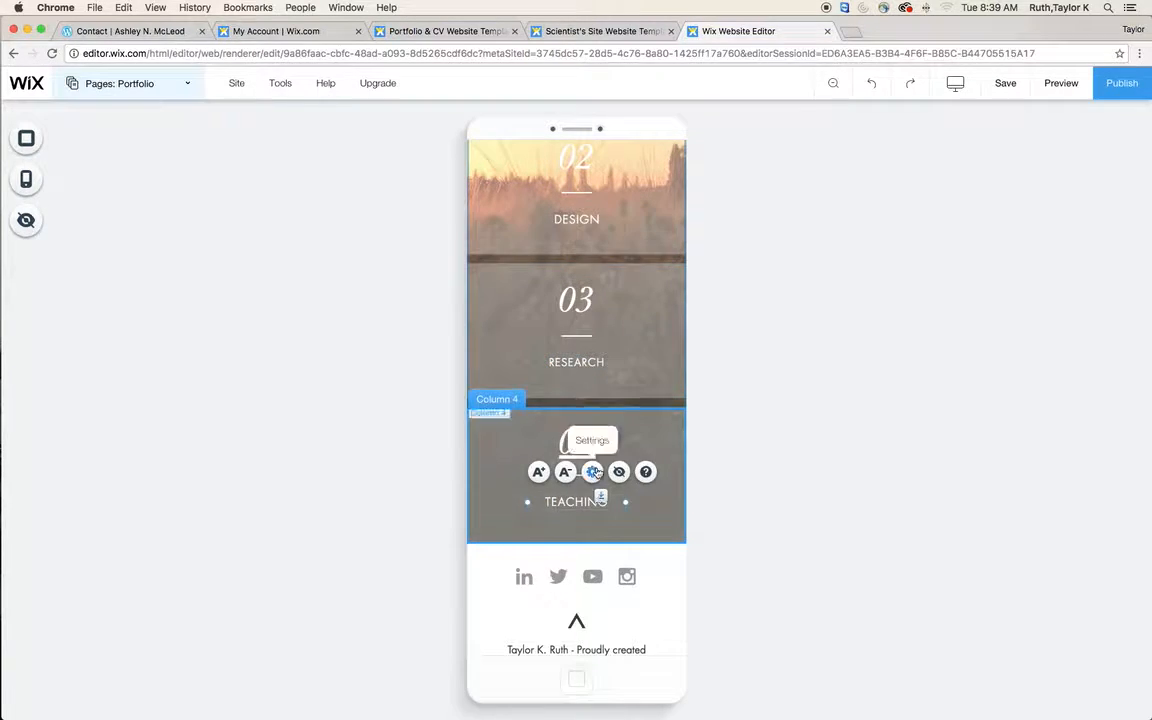
pyautogui.click(588, 217)
pyautogui.scroll(4, 576, 260)
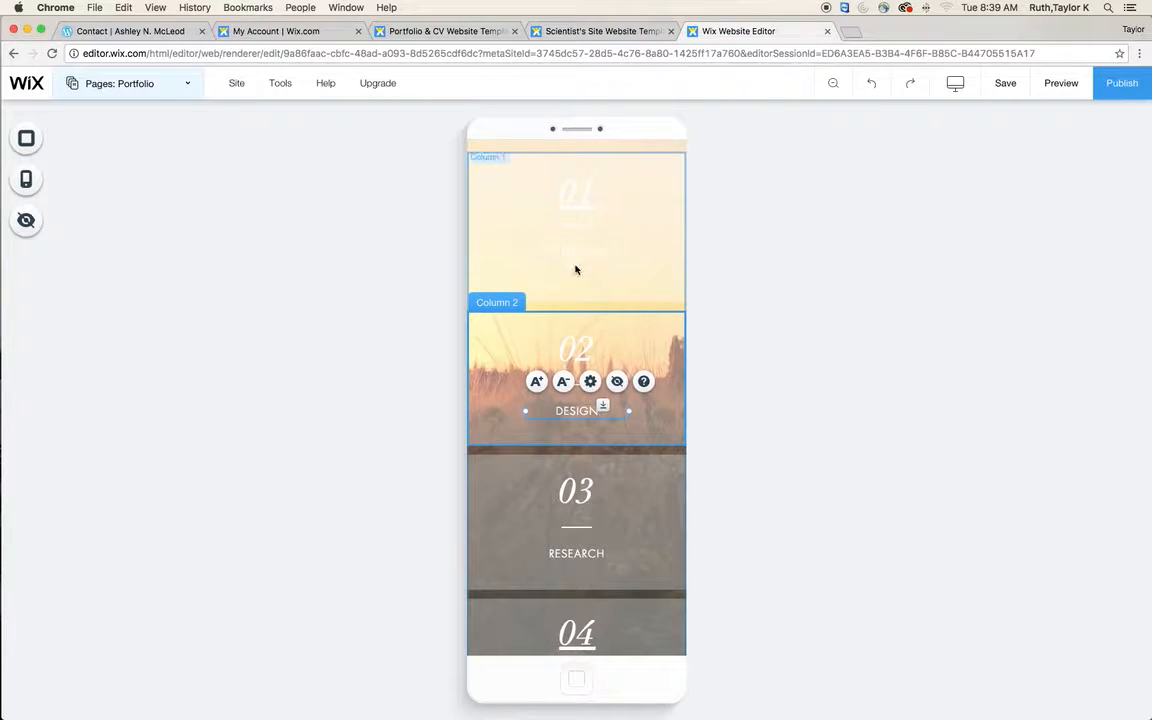
pyautogui.click(572, 250)
pyautogui.click(574, 226)
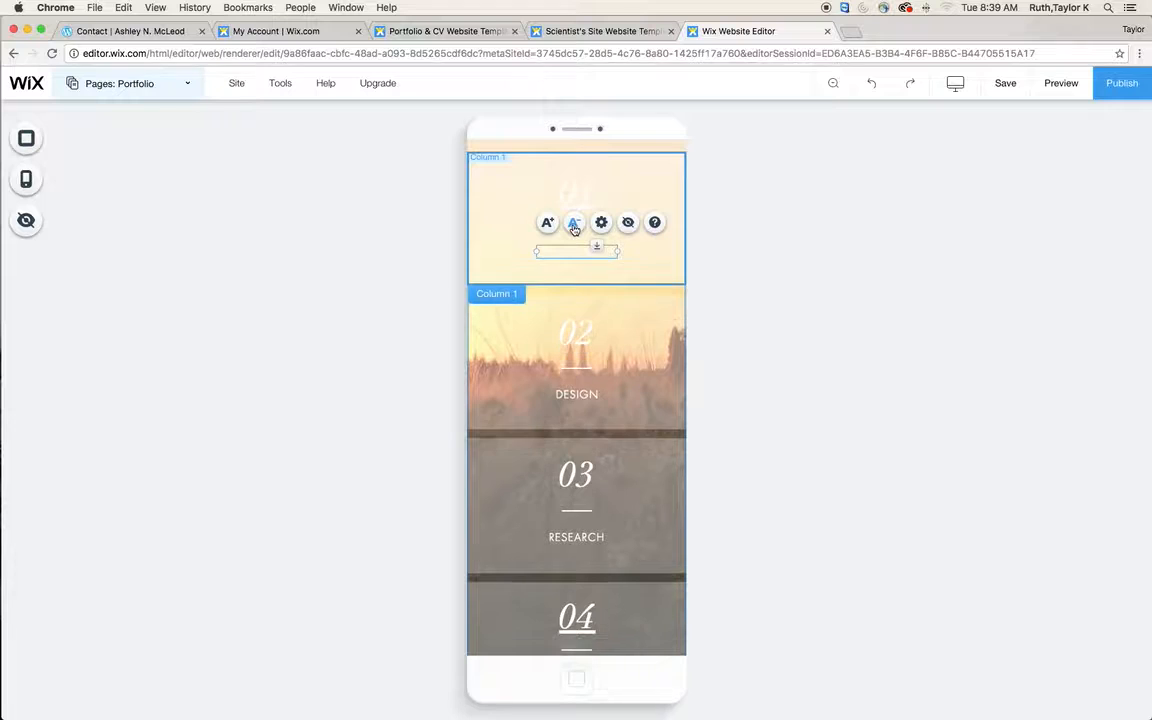
pyautogui.click(640, 258)
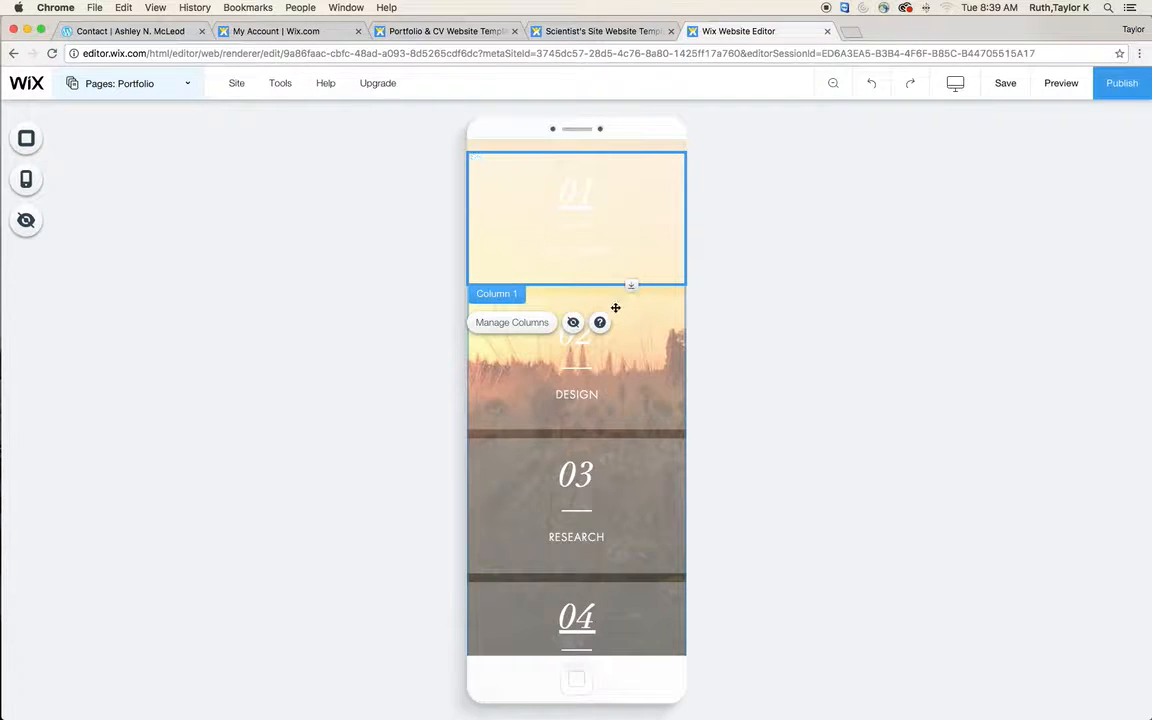
# Open the Teaching page in the mobile layout.
pyautogui.scroll(3, 606, 266)
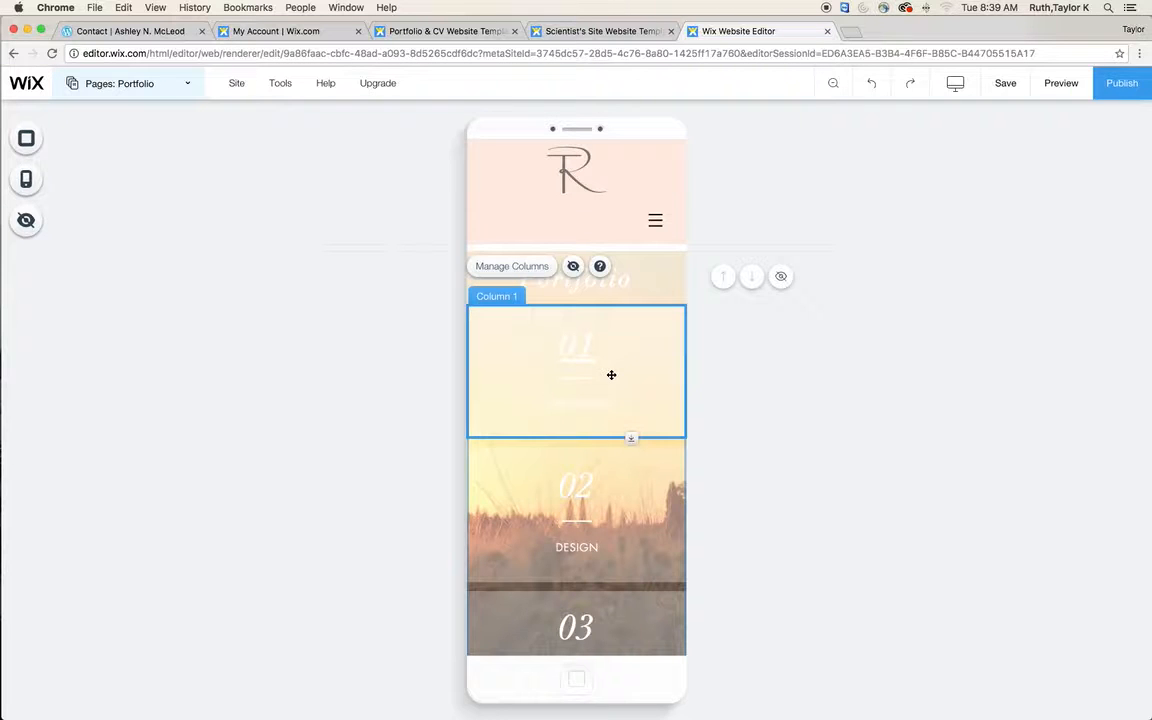
pyautogui.click(170, 79)
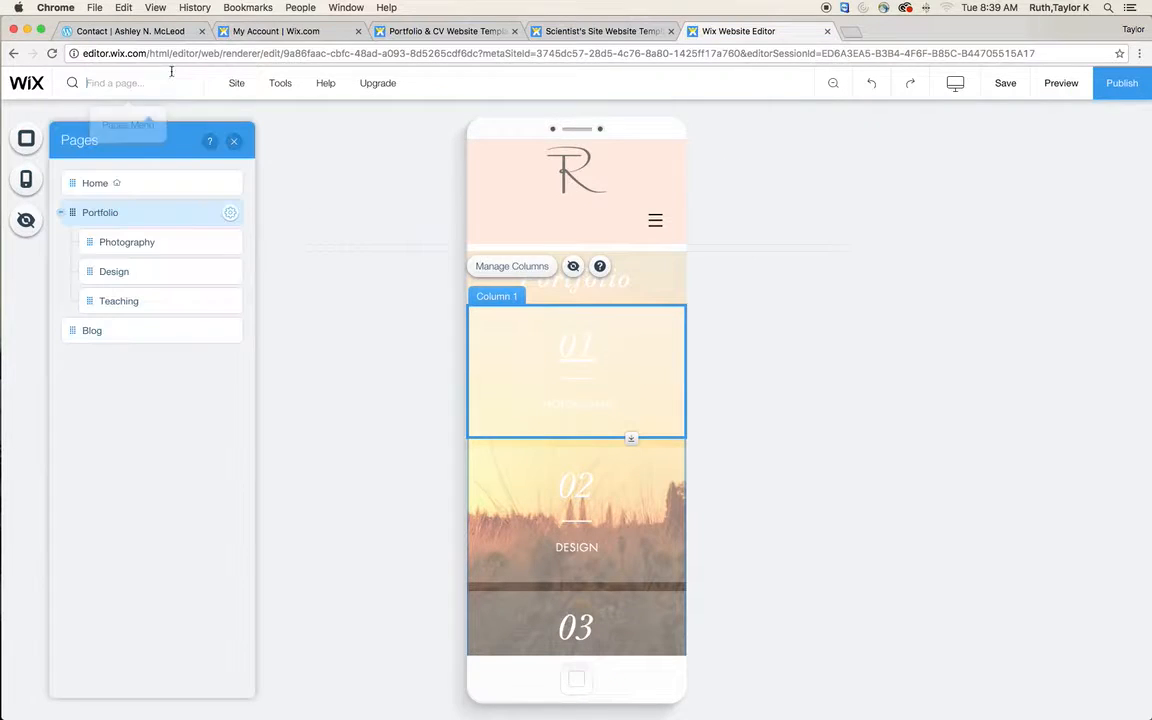
pyautogui.click(158, 302)
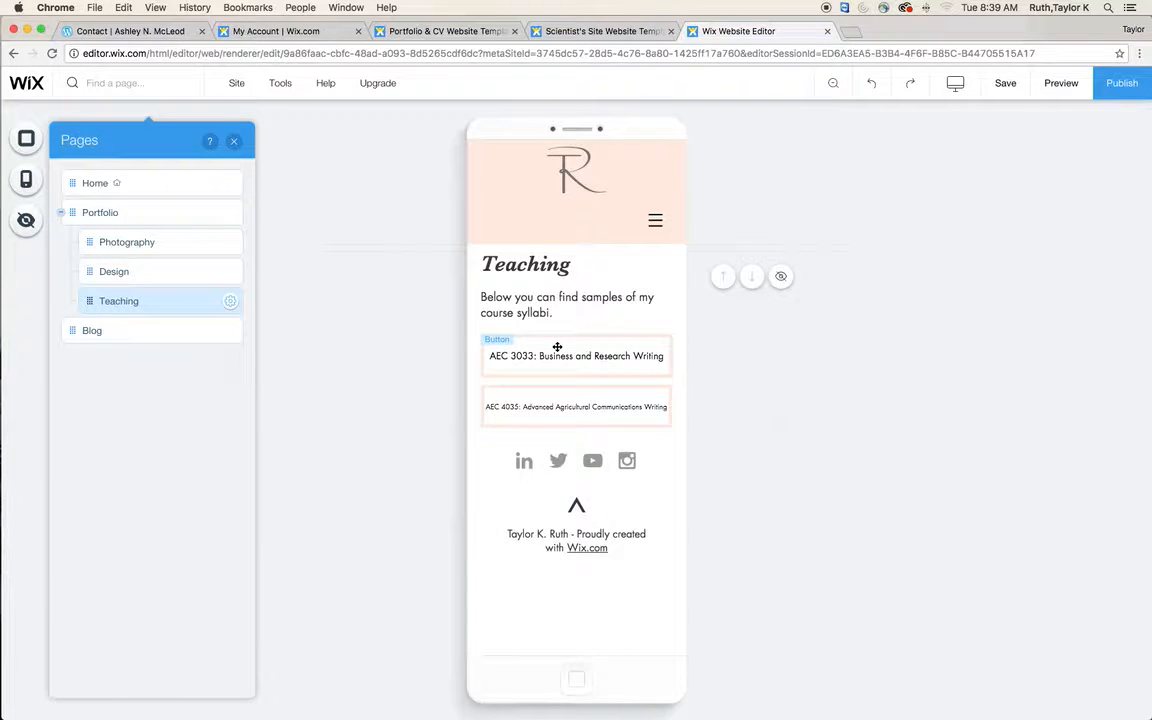
# Try to resize the AEC 4035: Advanced Agricultural Communications Writing button on the mobile Teaching page.
pyautogui.click(610, 353)
pyautogui.click(604, 407)
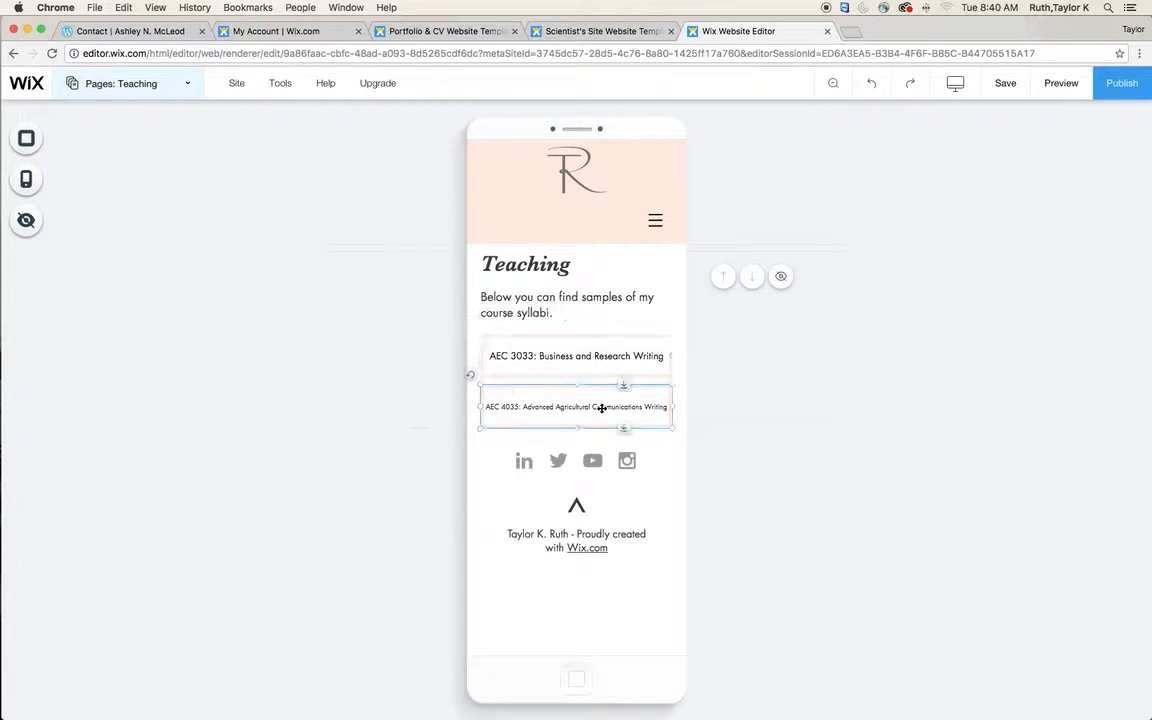
pyautogui.moveTo(668, 407)
pyautogui.mouseDown()
pyautogui.moveTo(617, 413)
pyautogui.moveTo(672, 405)
pyautogui.mouseUp()
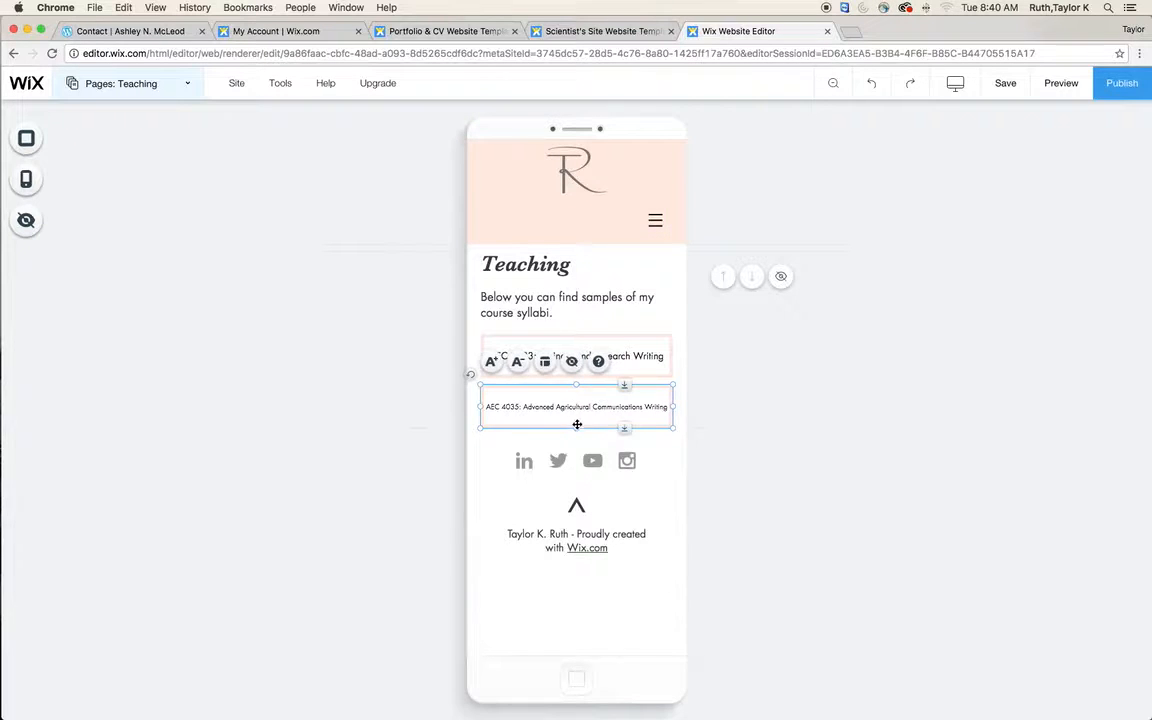
pyautogui.moveTo(576, 427)
pyautogui.mouseDown()
pyautogui.moveTo(582, 453)
pyautogui.moveTo(582, 429)
pyautogui.mouseUp()
# Open the Photography page to check its mobile layout, and switch the editor back to the desktop view.
pyautogui.click(183, 84)
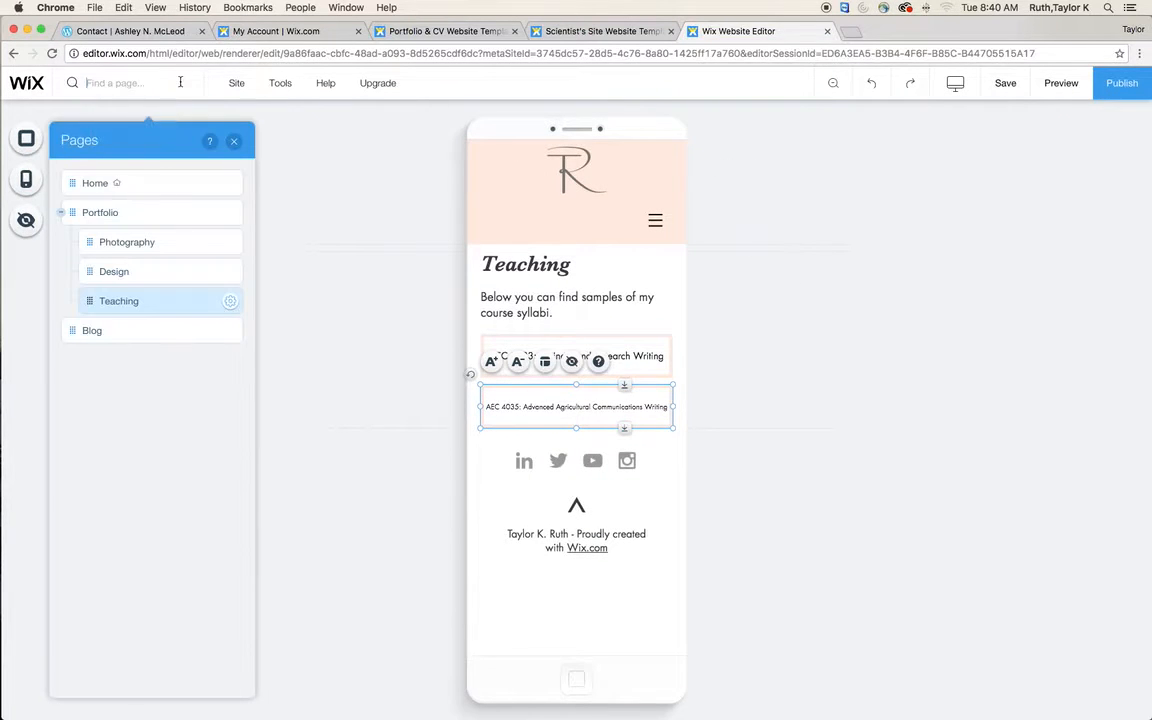
pyautogui.click(135, 244)
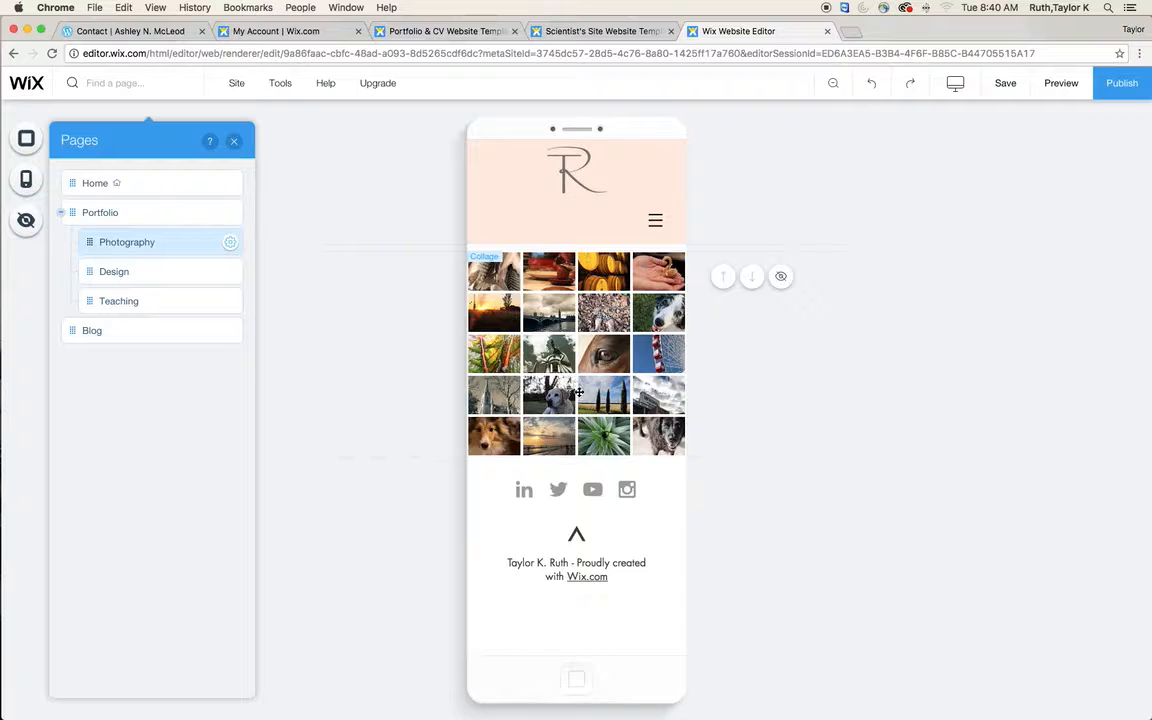
pyautogui.click(964, 92)
pyautogui.click(736, 146)
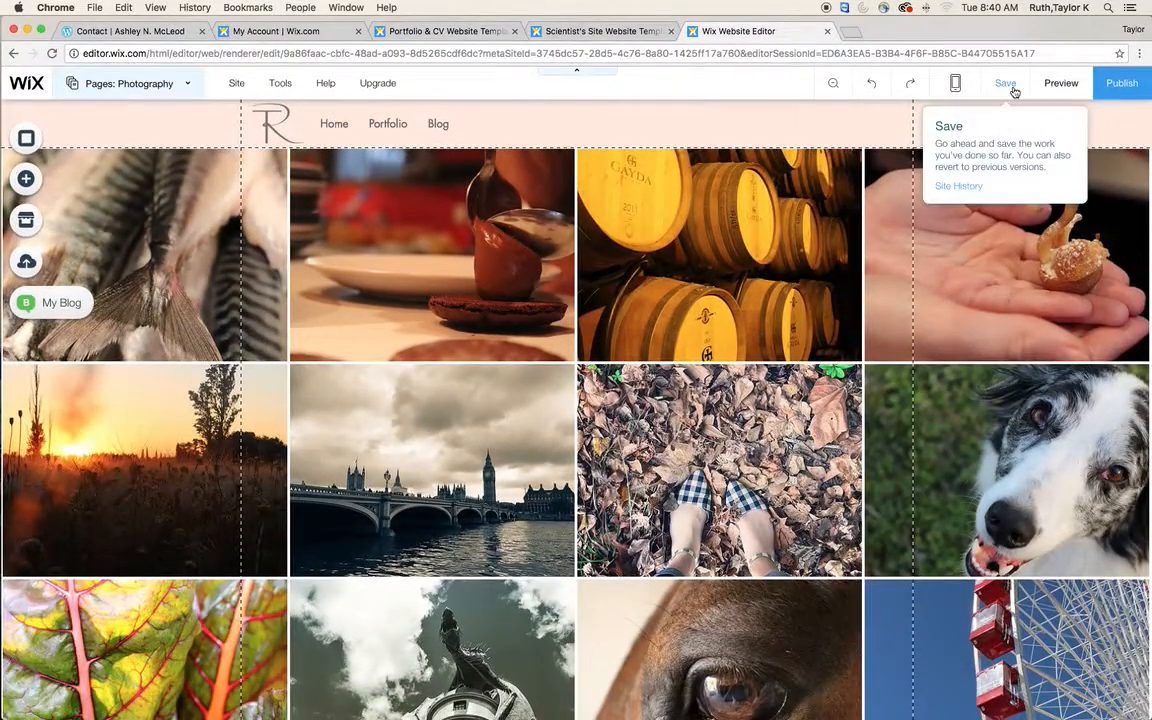
# Save the site, choose not to show the save confirmation again, and close it.
pyautogui.click(1012, 89)
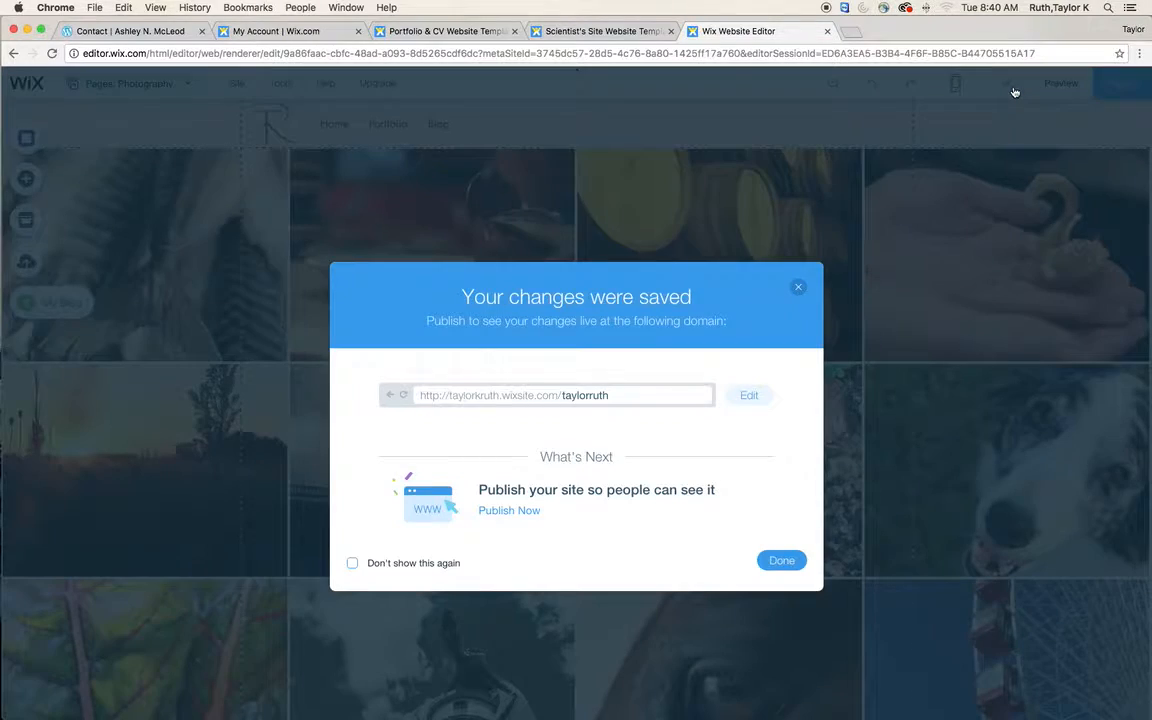
pyautogui.click(427, 565)
pyautogui.click(780, 561)
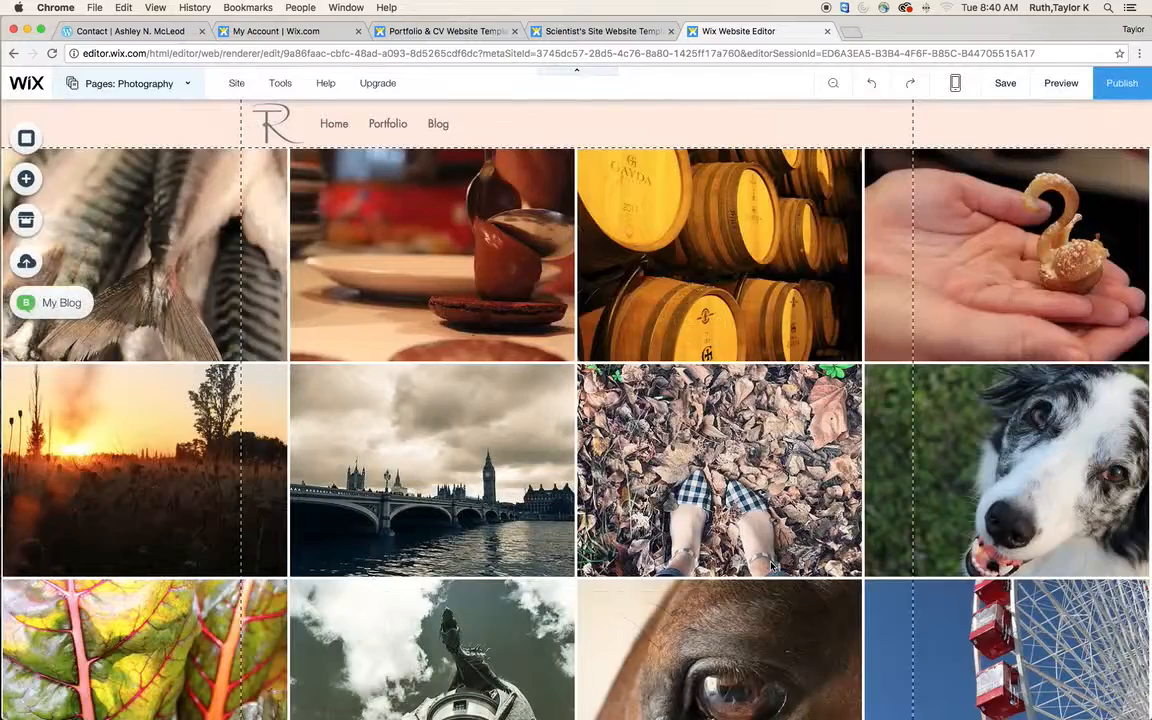
# Open the Home page in the desktop view and publish the site.
pyautogui.click(185, 83)
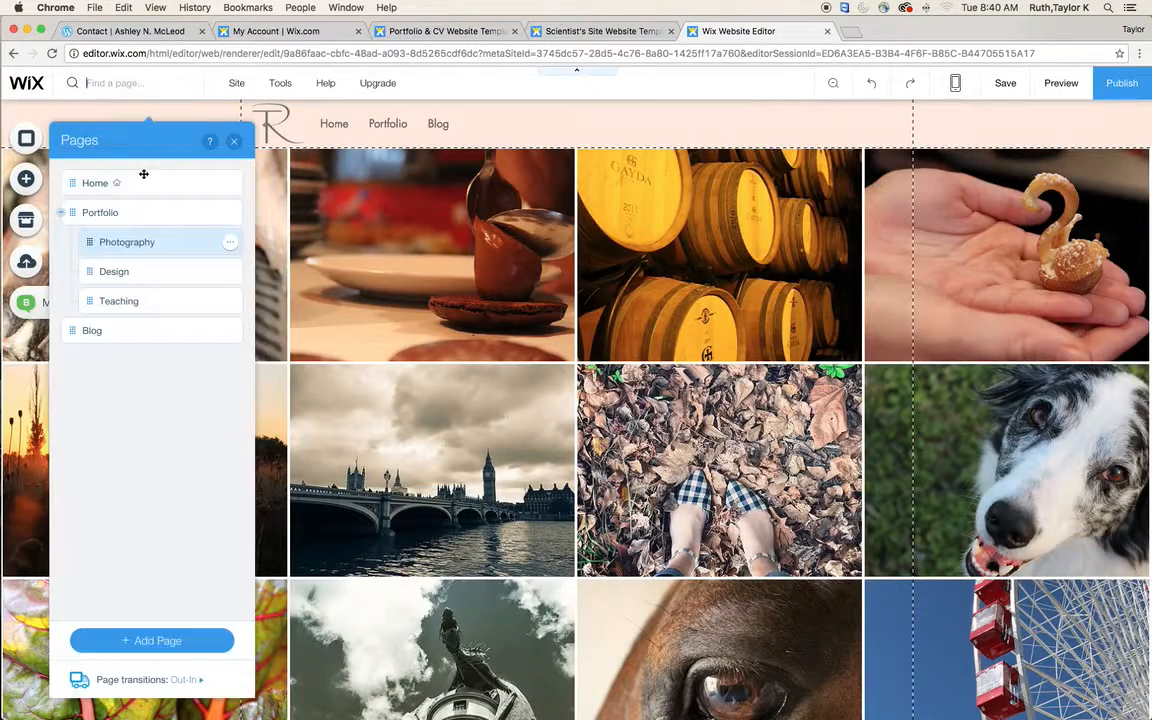
pyautogui.click(143, 186)
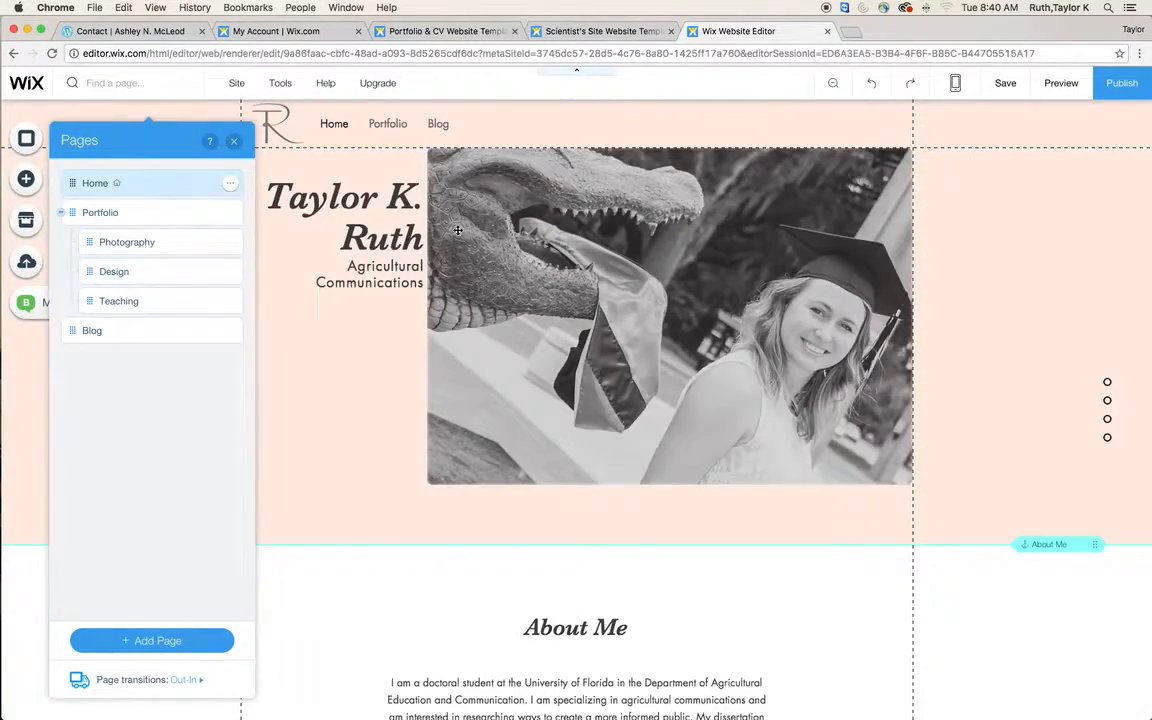
pyautogui.click(1118, 96)
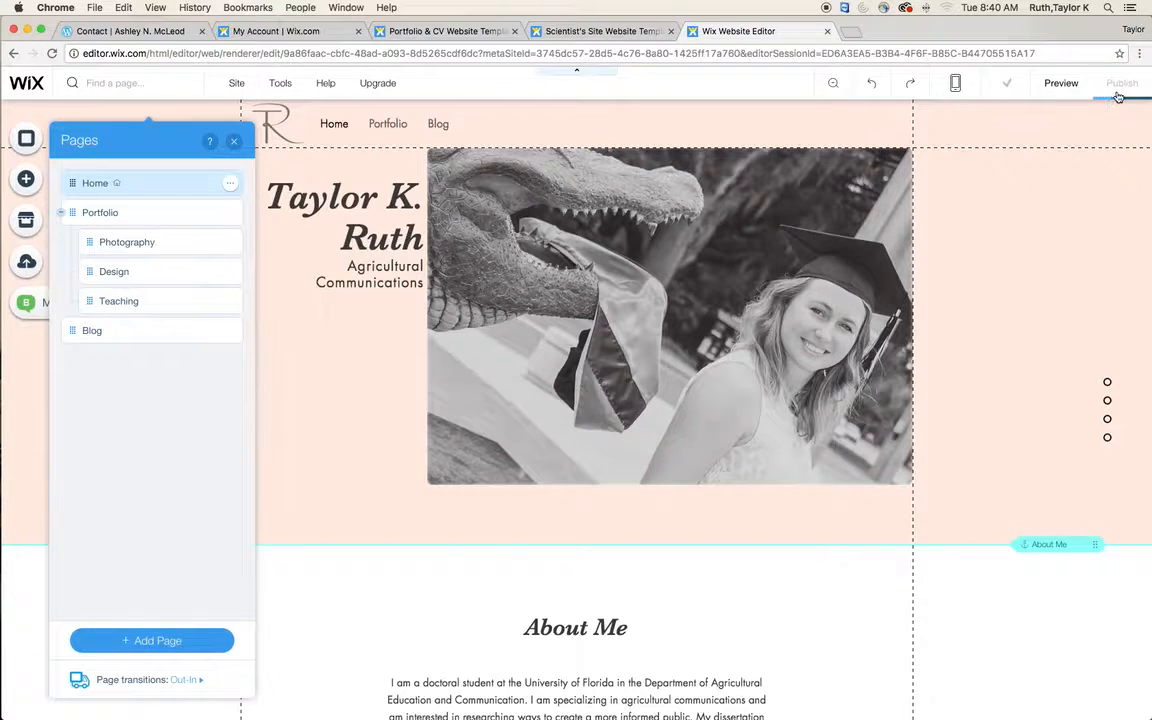